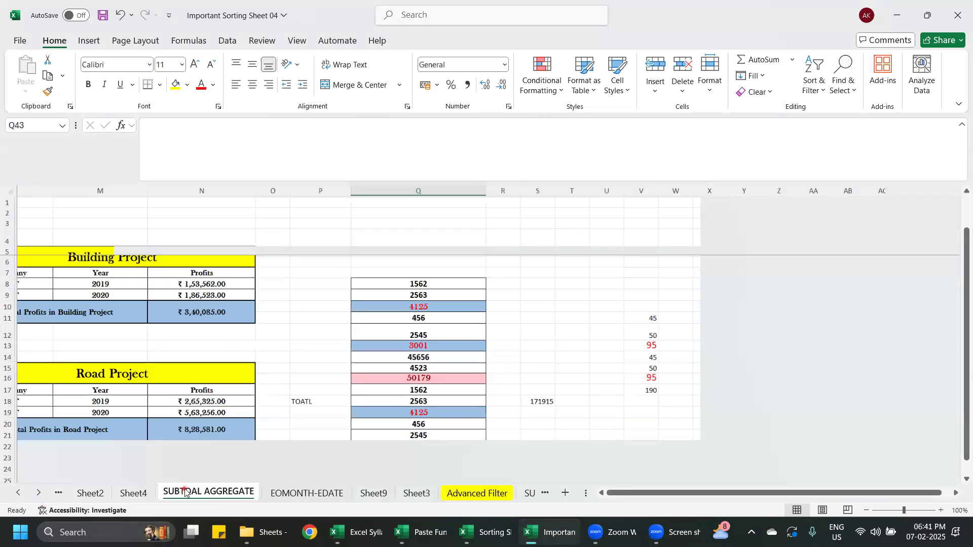
- Go to the Construction Project sheet
scroll(560, 395, down, 6)
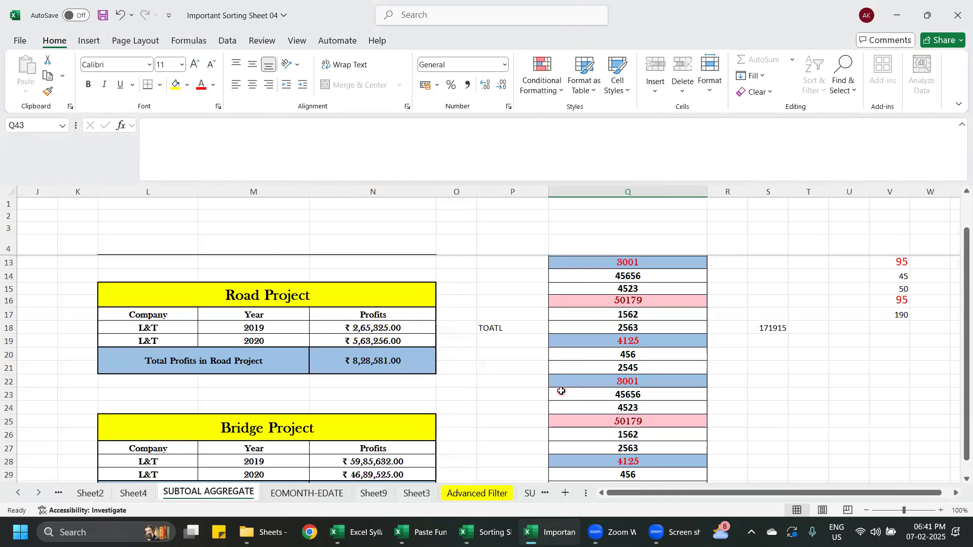
scroll(566, 393, up, 6)
click(123, 494)
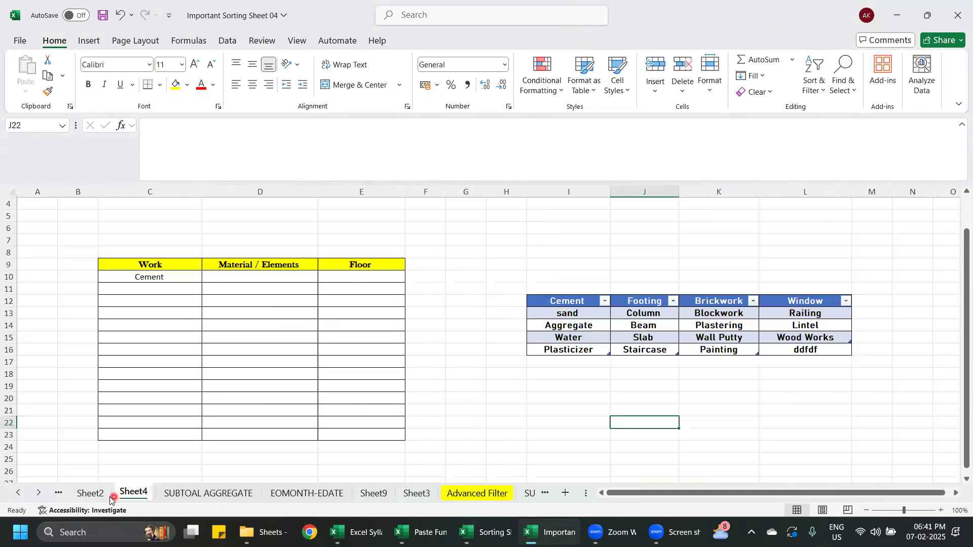
click(92, 493)
click(19, 494)
click(19, 494)
click(169, 492)
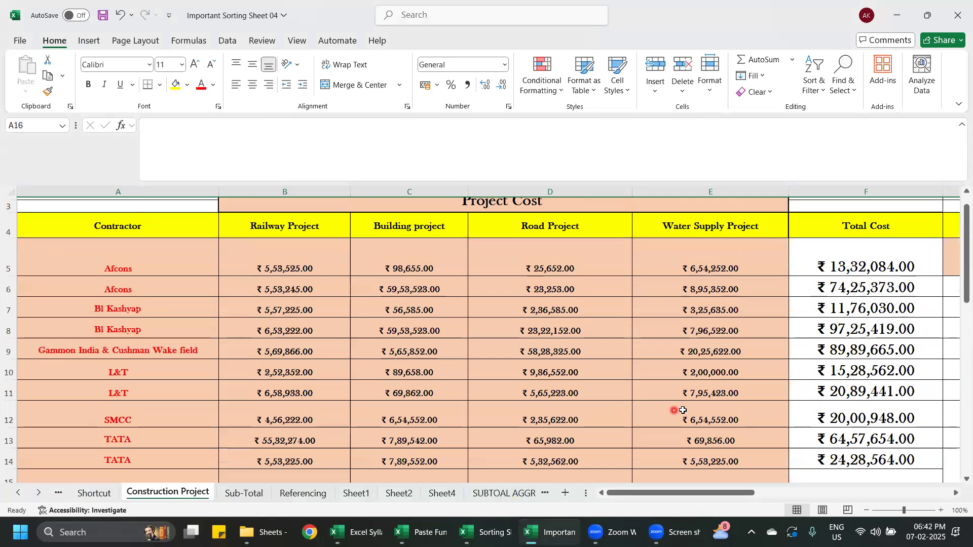
- Add up the Total Cost column by entering =SUM(F5:F14) in cell F15
drag(673, 496, 731, 495)
scroll(528, 391, down, 2)
scroll(521, 371, up, 2)
scroll(508, 333, down, 1)
scroll(508, 333, down, 1)
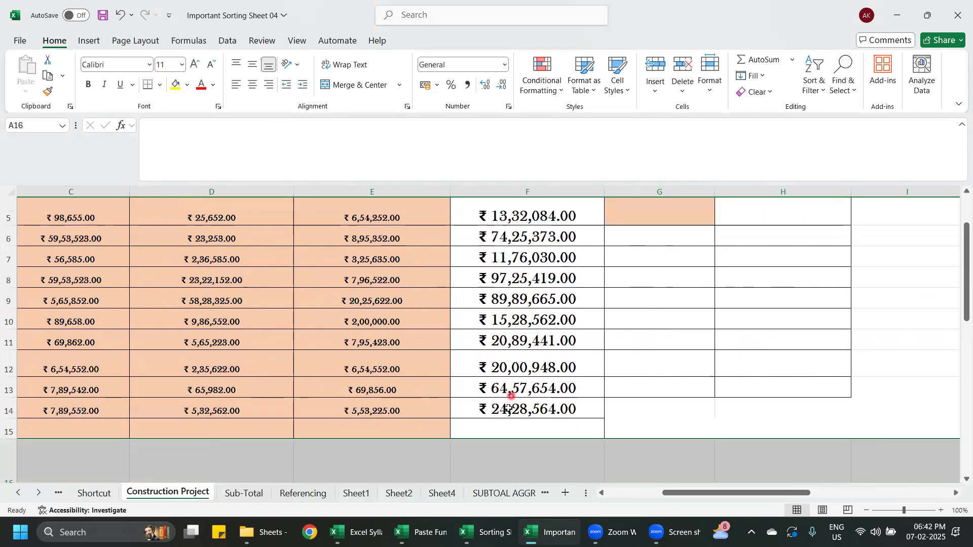
double_click(510, 427)
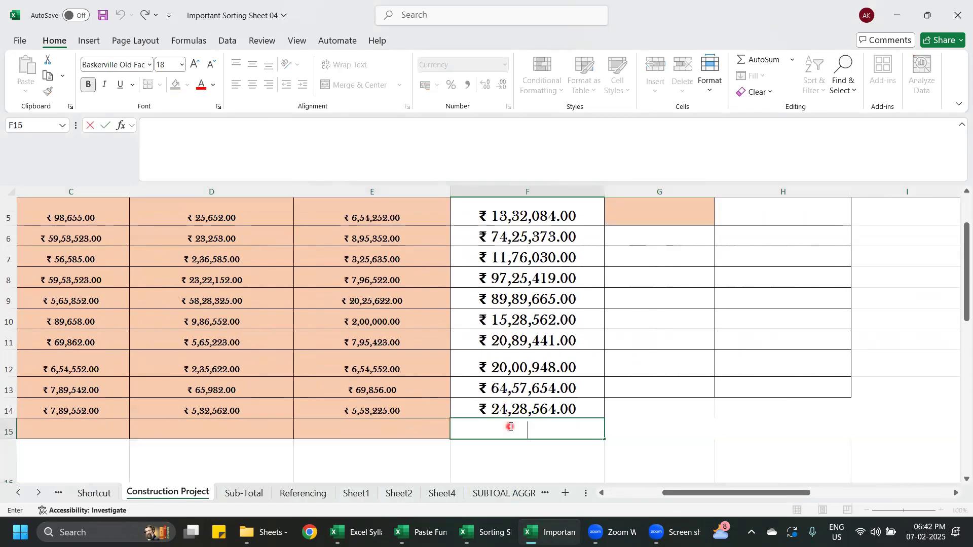
text(=SUM)
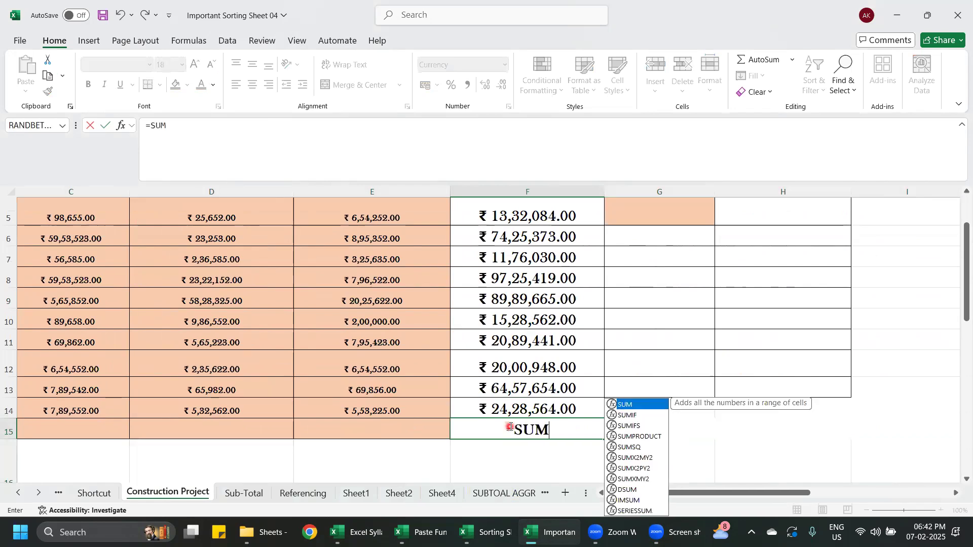
text(()
scroll(532, 413, up, 1)
drag(555, 289, 512, 445)
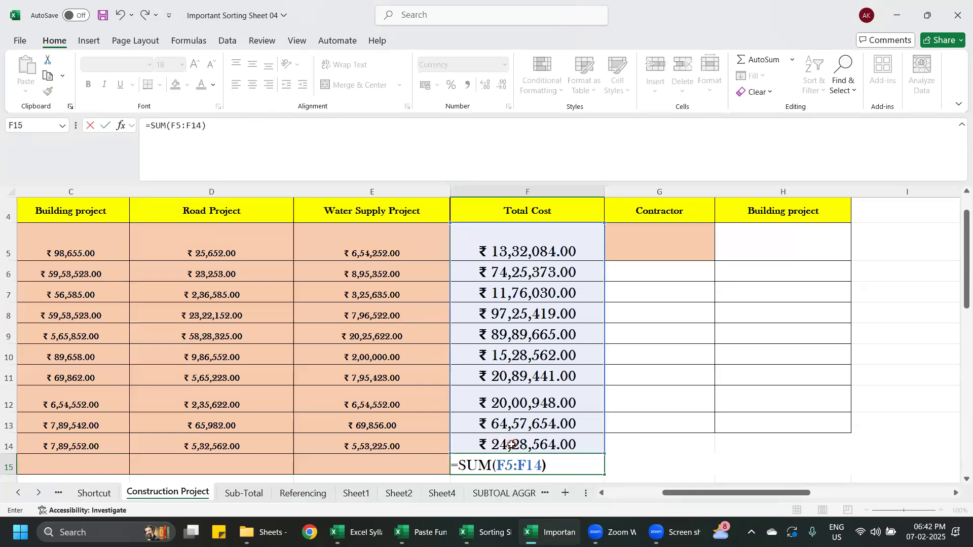
key(Return)
- Turn on filtering for the project cost table with the Contractor heading cell selected
drag(693, 498, 638, 497)
scroll(510, 461, up, 2)
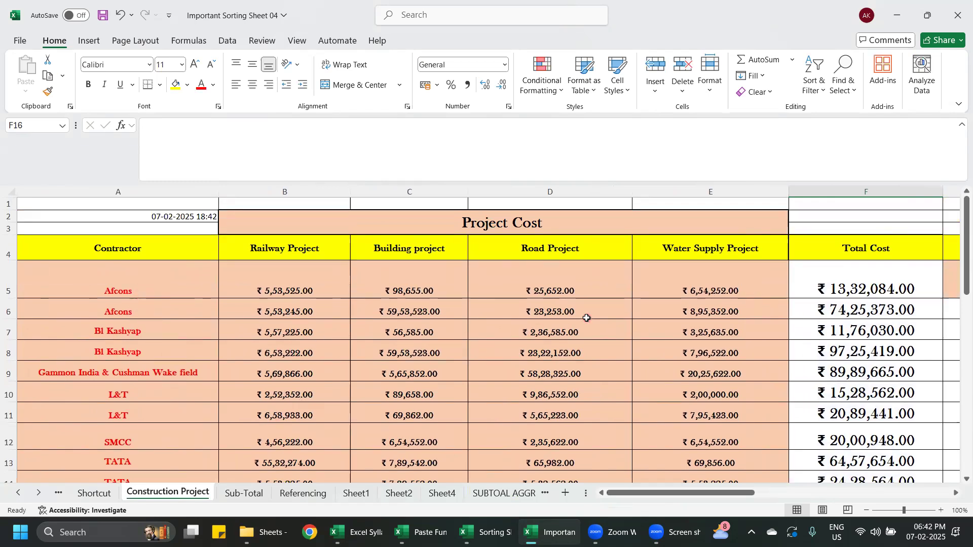
key(alt)
key(f)
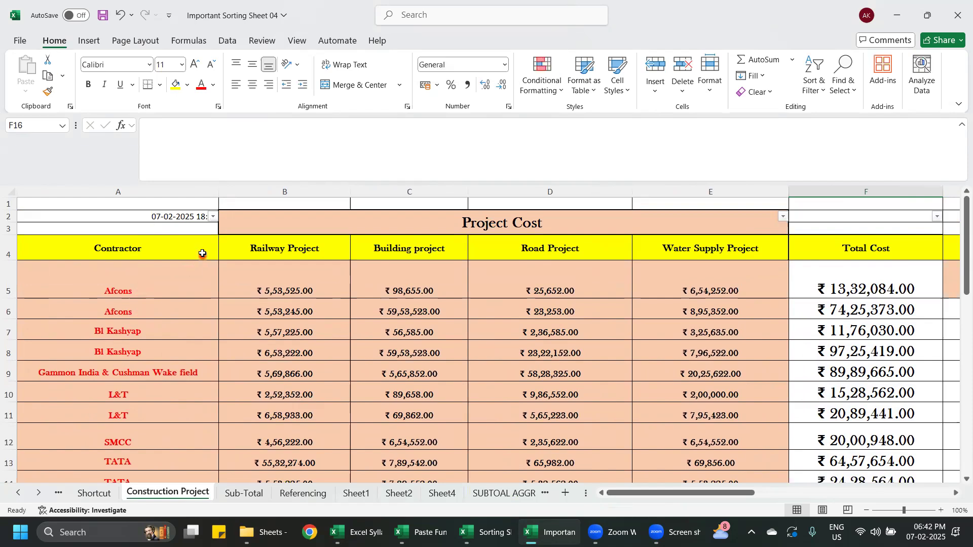
click(202, 252)
key(alt+d)
key(f)
key(f)
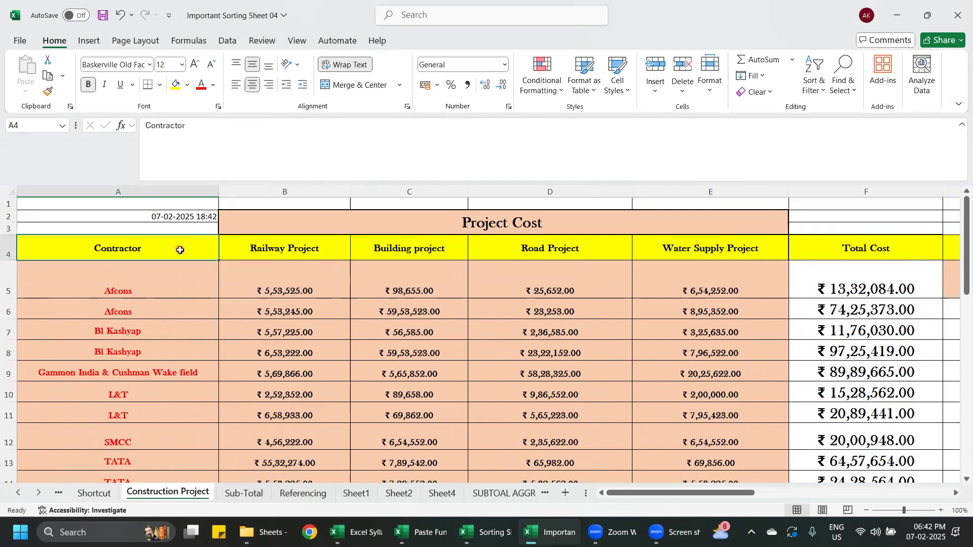
key(alt+d)
key(f)
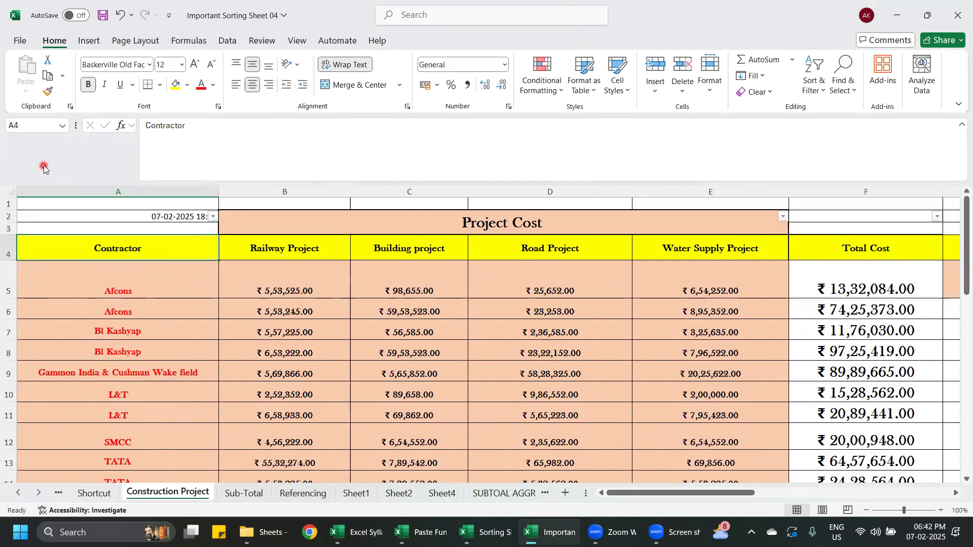
- Filter the contractor column to show only Afcons
click(213, 217)
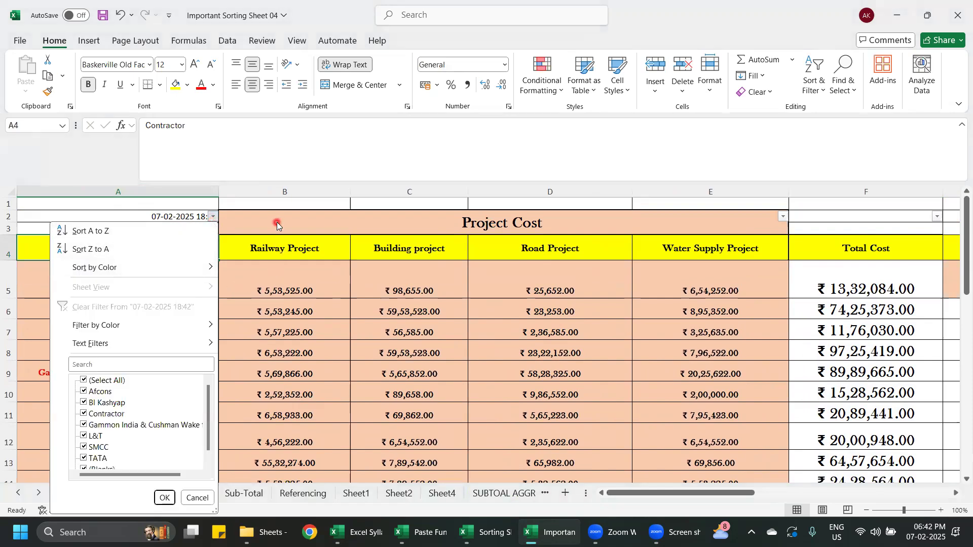
click(84, 382)
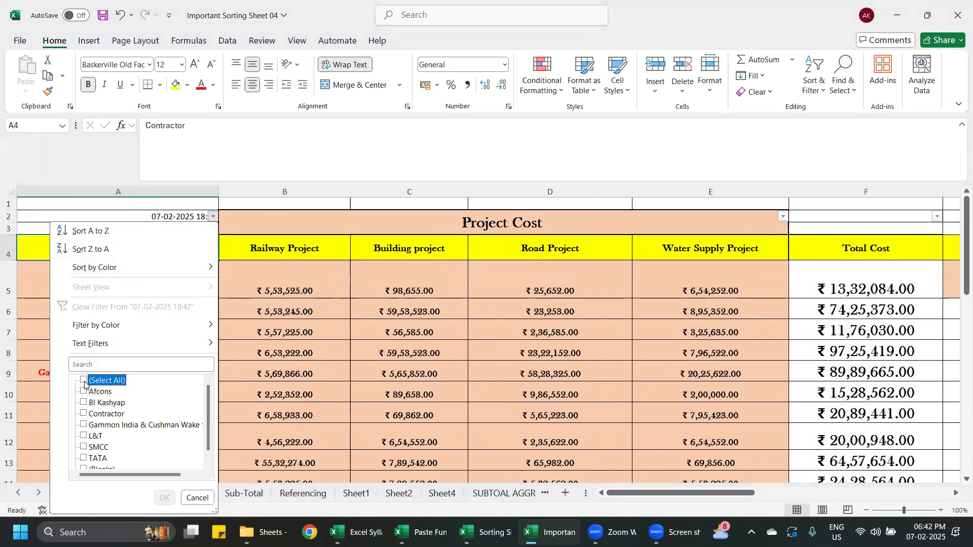
click(84, 391)
click(165, 497)
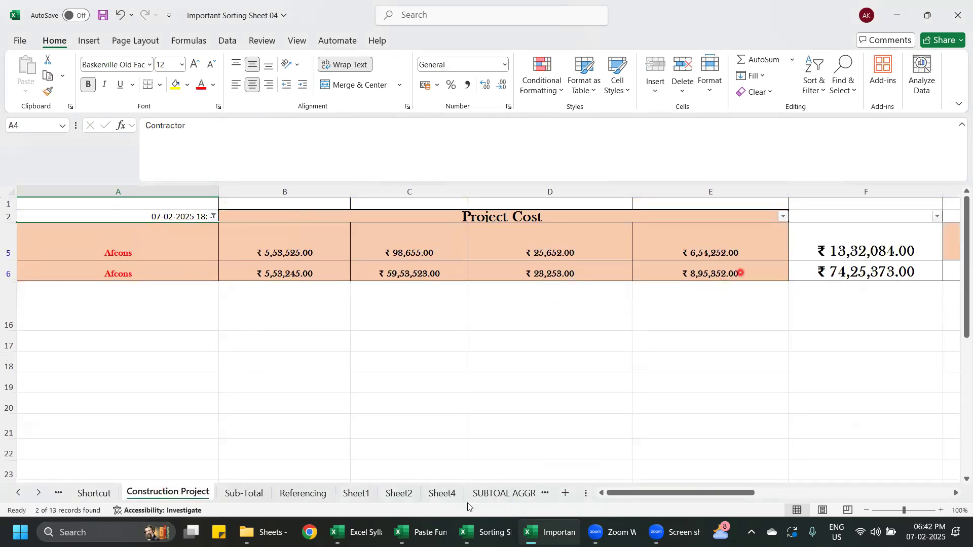
- Try to switch off filtering on the project cost table from cell F2
drag(663, 493, 694, 494)
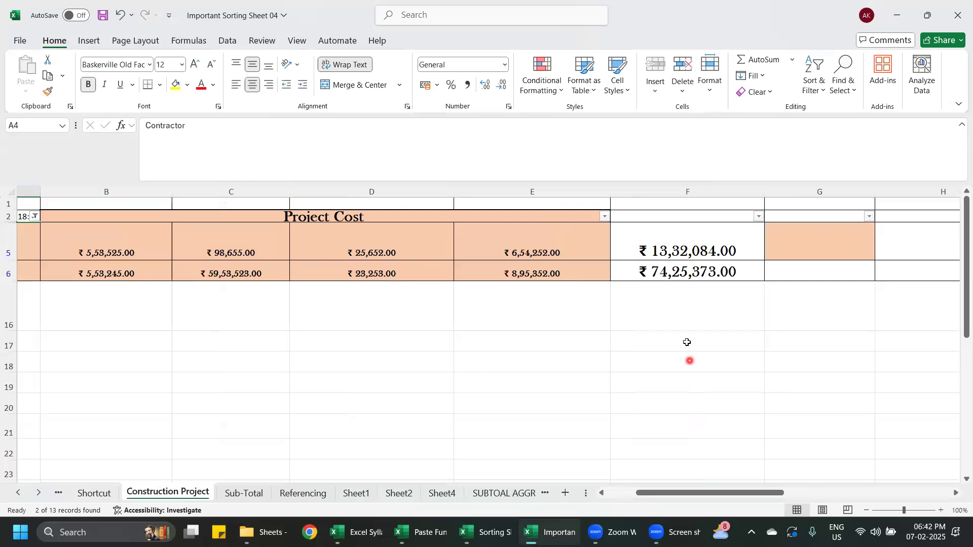
click(680, 298)
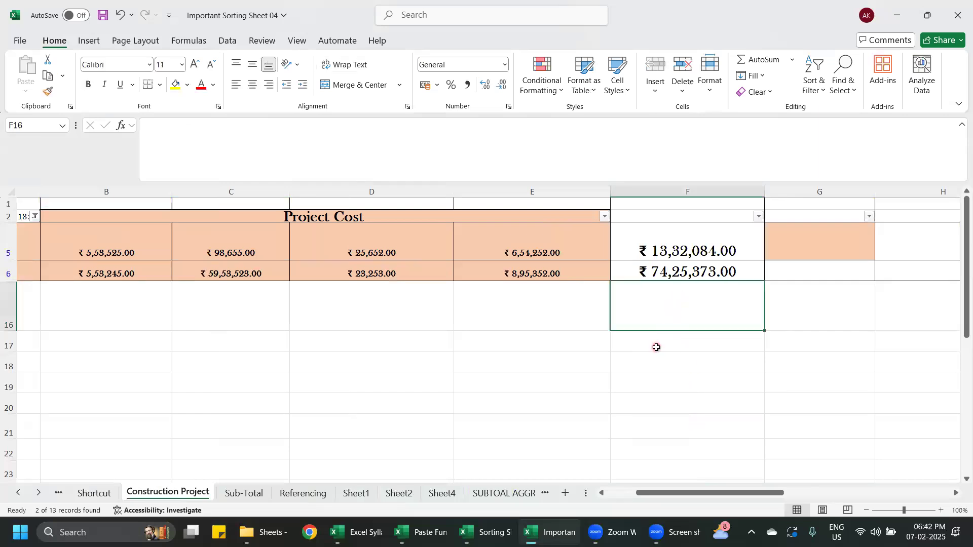
click(658, 218)
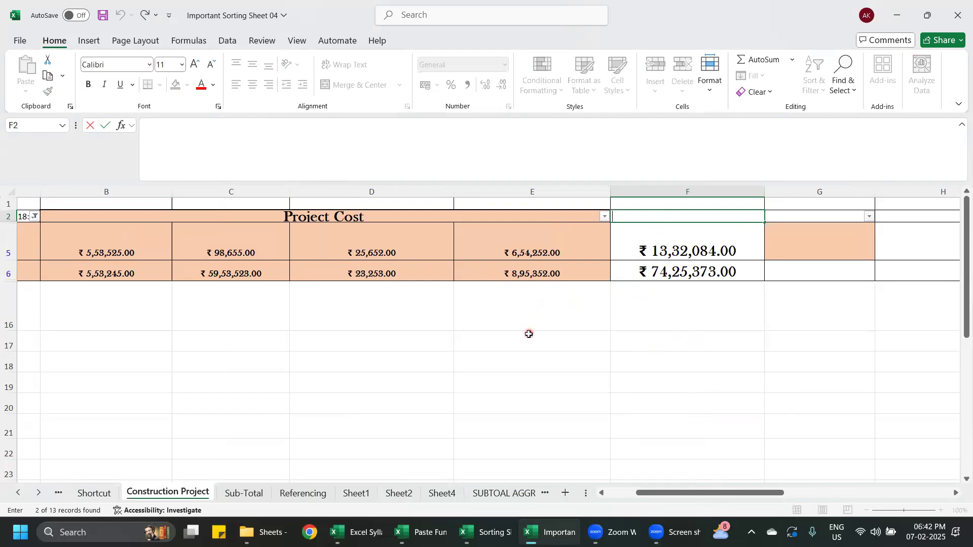
key(alt+d)
key(f)
key(f)
- Select all entries in the contractor column's filter to list every contractor
drag(691, 497, 662, 497)
click(214, 217)
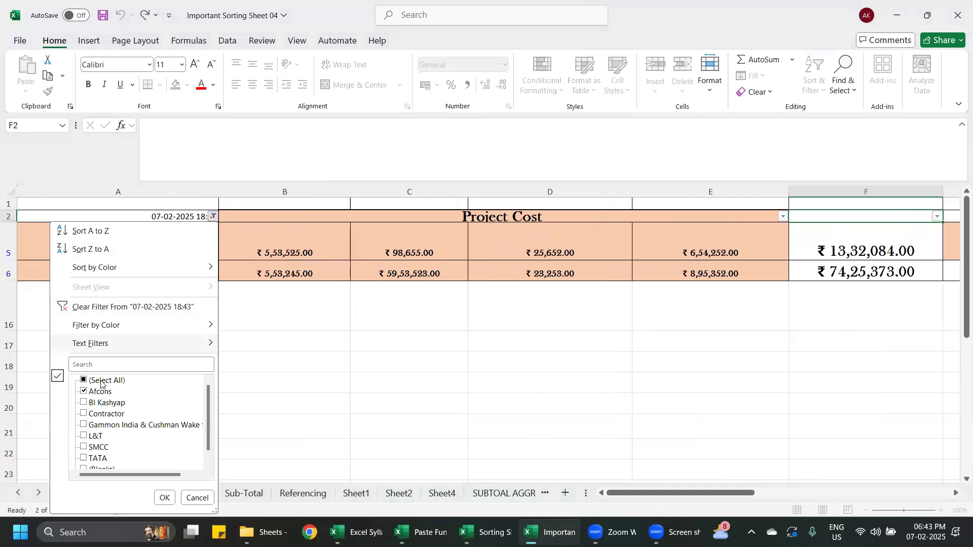
click(84, 380)
click(169, 498)
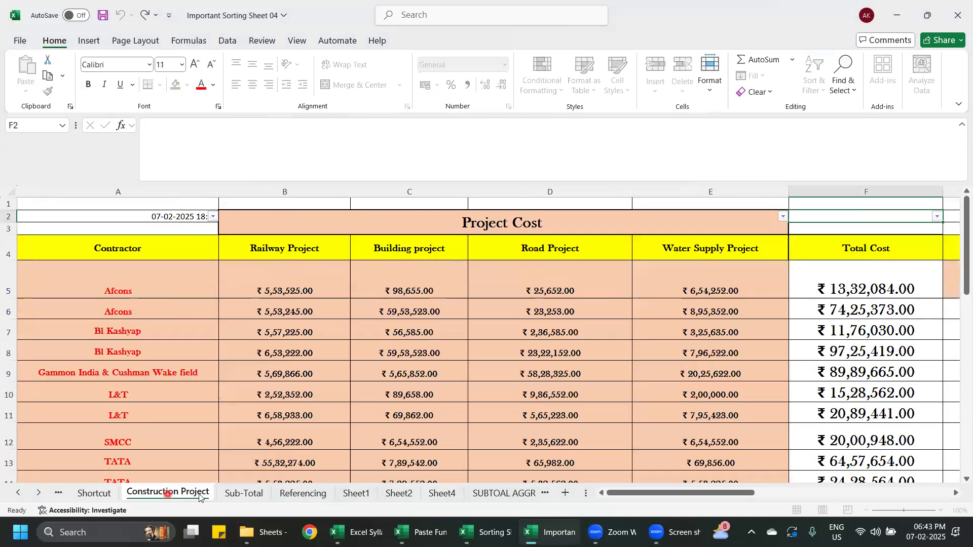
- Examine the Total Cost column and its grand total beneath the contractor rows
scroll(902, 370, down, 4)
scroll(862, 385, up, 2)
click(855, 387)
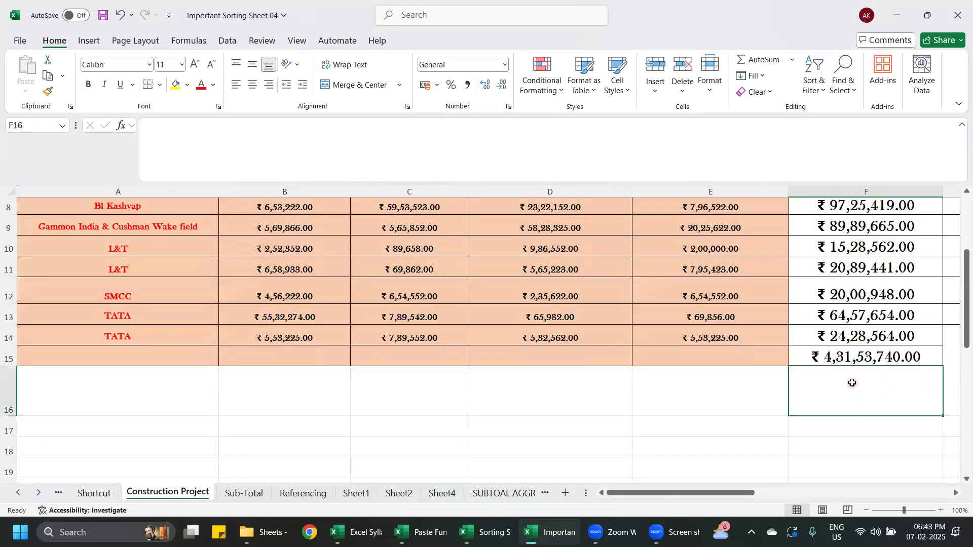
scroll(853, 365, up, 2)
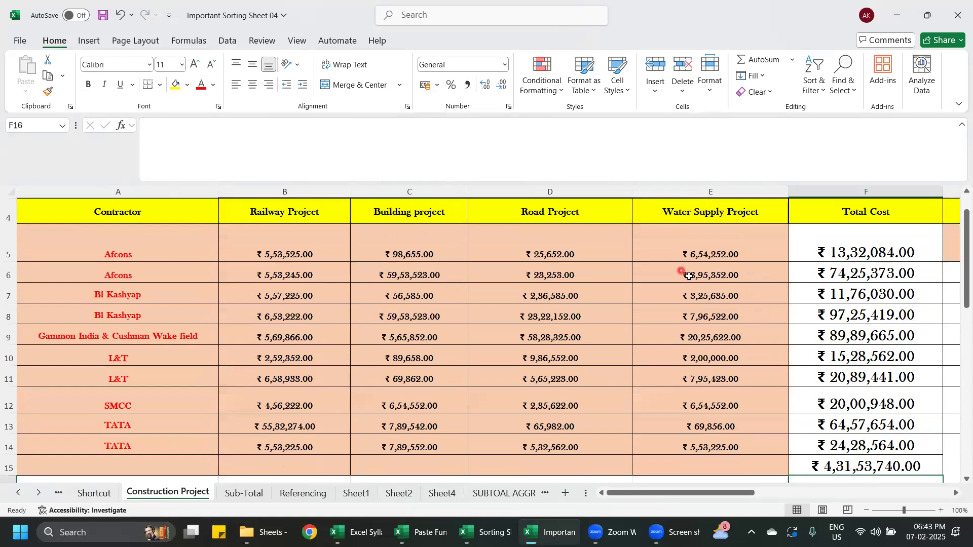
mouse_move(684, 495)
mouse_down()
mouse_move(700, 496)
mouse_move(684, 496)
mouse_up()
- Open the SUMIF sheet in the Important Sorting Sheet 04 workbook
click(501, 537)
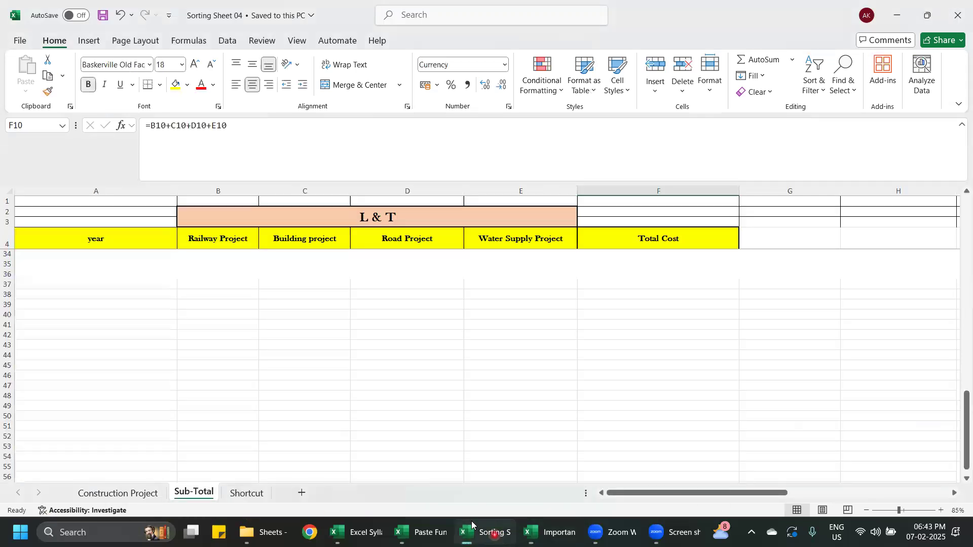
mouse_move(435, 532)
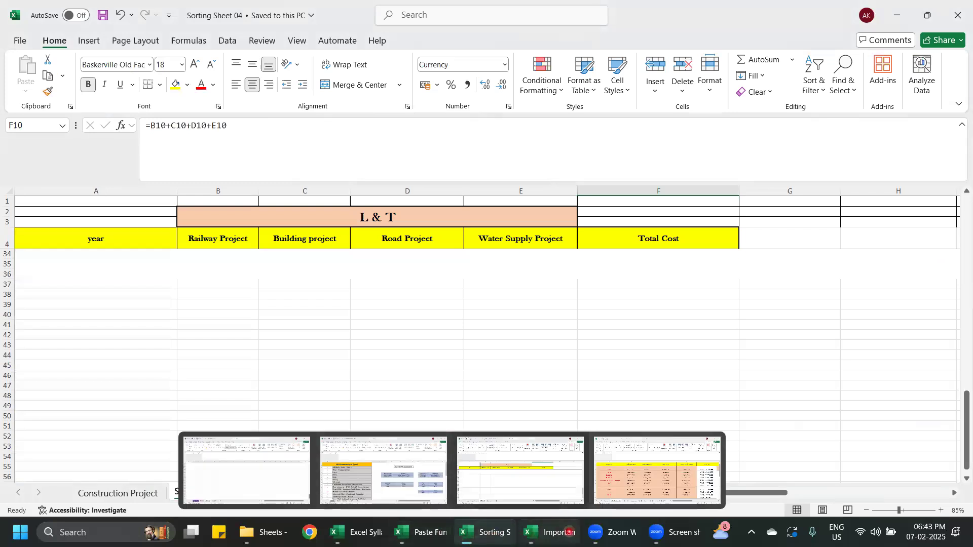
click(553, 533)
click(38, 494)
click(38, 493)
click(38, 493)
click(38, 494)
click(38, 493)
click(38, 494)
click(38, 493)
click(38, 493)
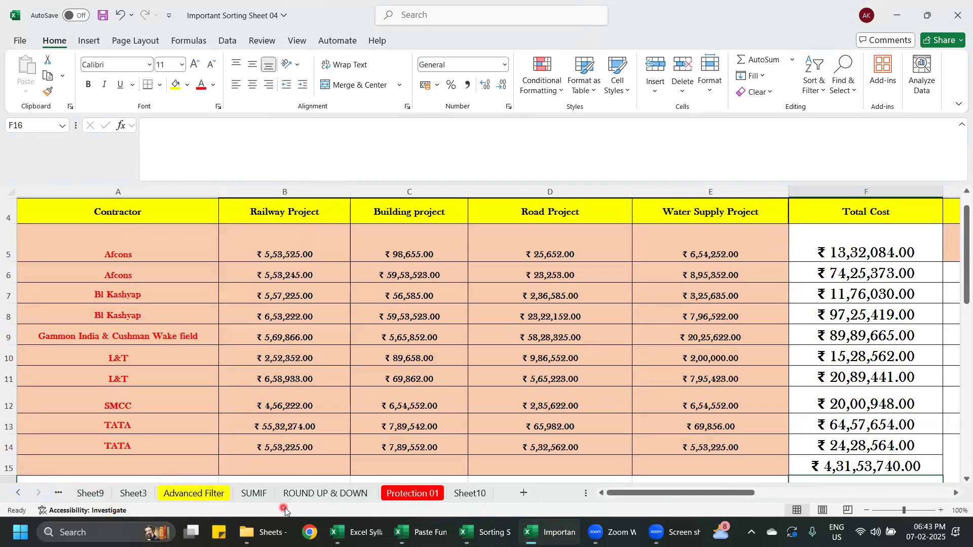
click(253, 493)
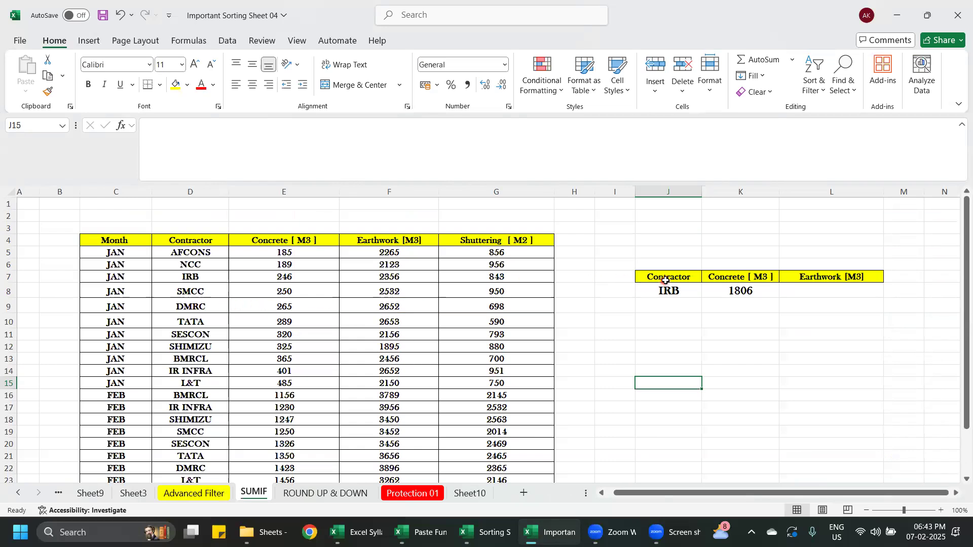
- Examine the monthly quantities table's headings and contractor rows alongside the IRB contractor summary
click(122, 241)
click(195, 241)
click(297, 242)
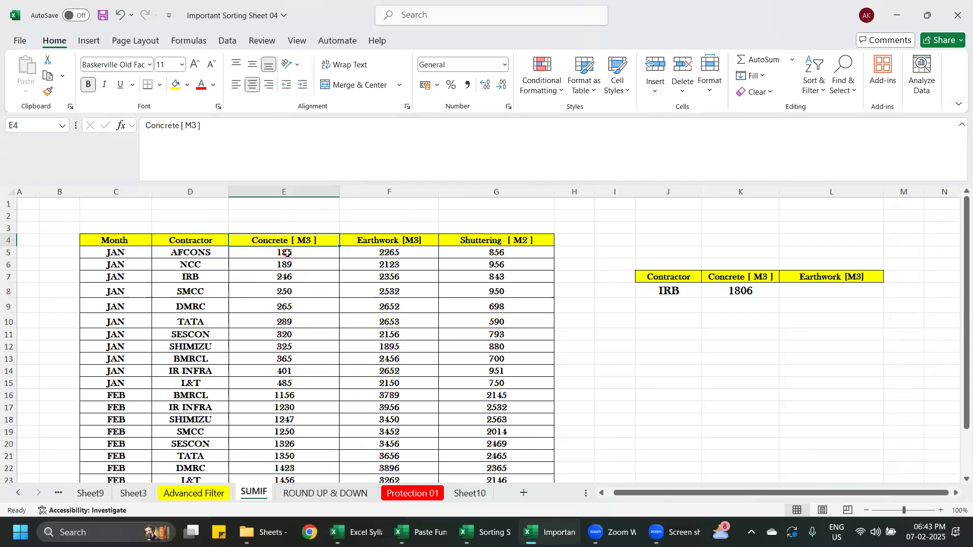
click(497, 244)
click(653, 357)
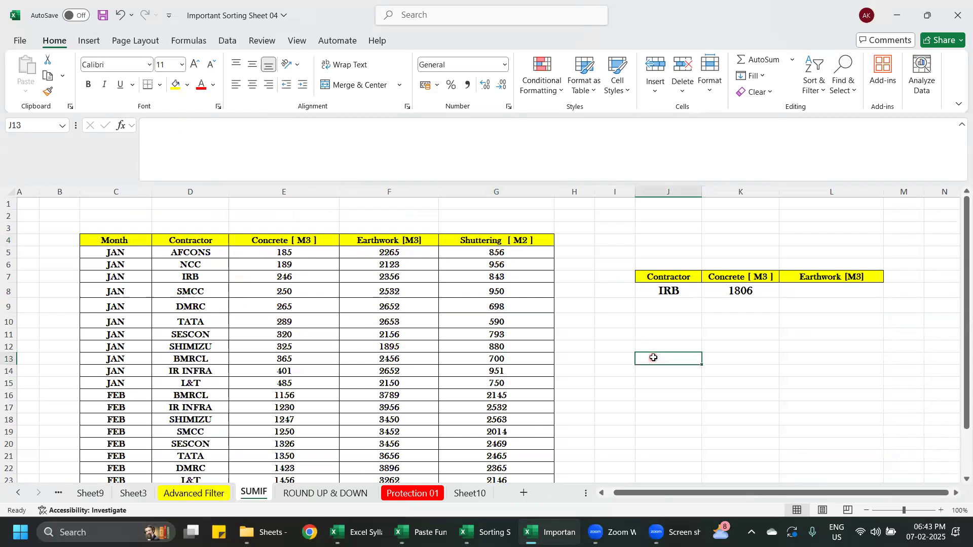
click(694, 292)
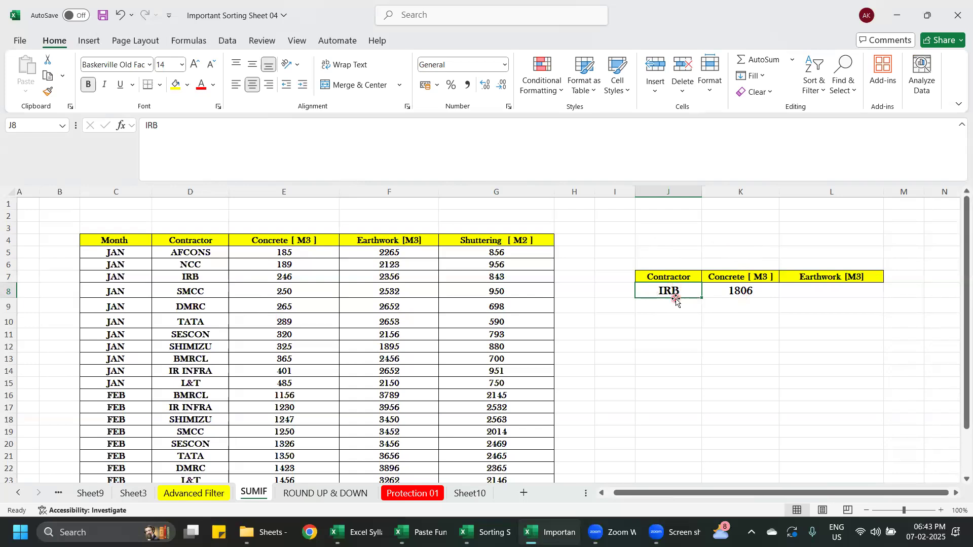
scroll(114, 277, down, 3)
scroll(118, 262, up, 3)
scroll(116, 325, down, 2)
scroll(117, 386, up, 2)
scroll(300, 331, down, 1)
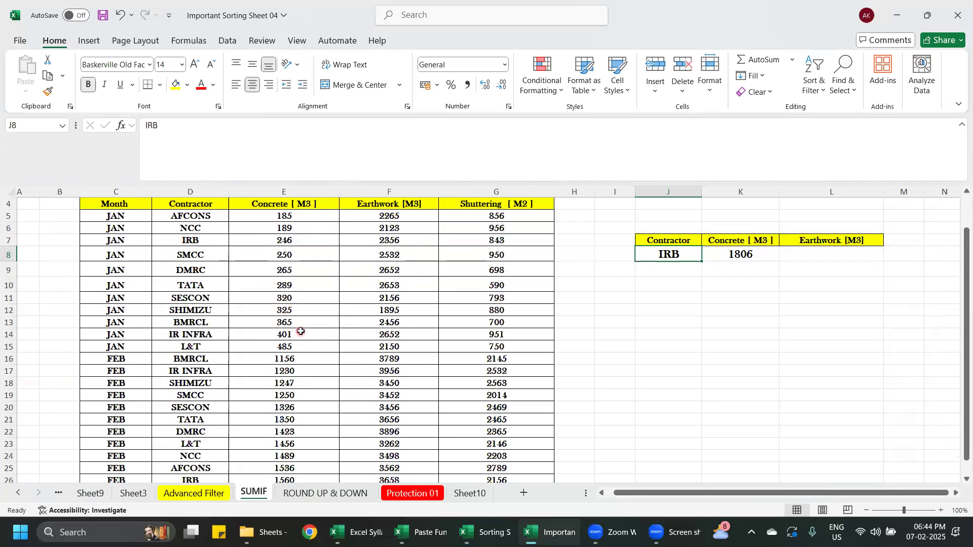
scroll(299, 331, up, 1)
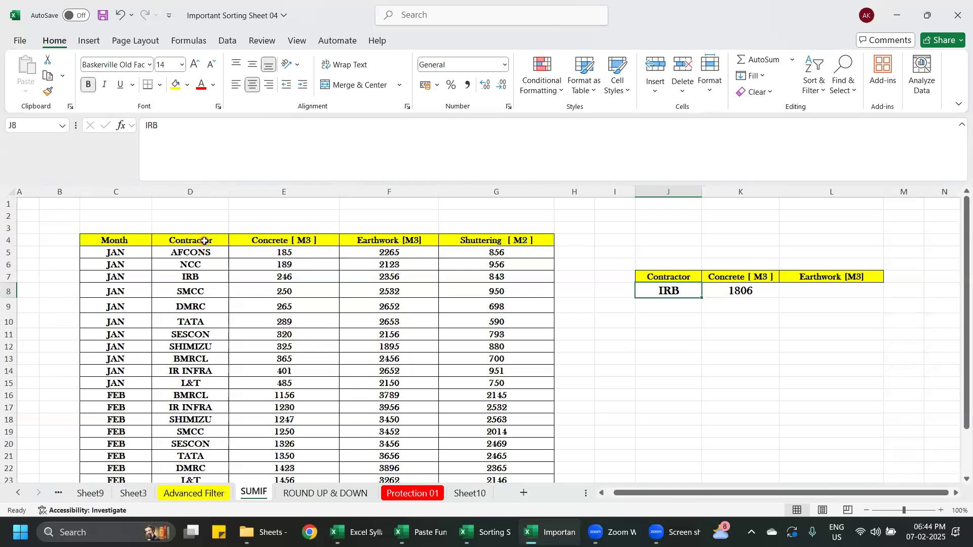
click(204, 241)
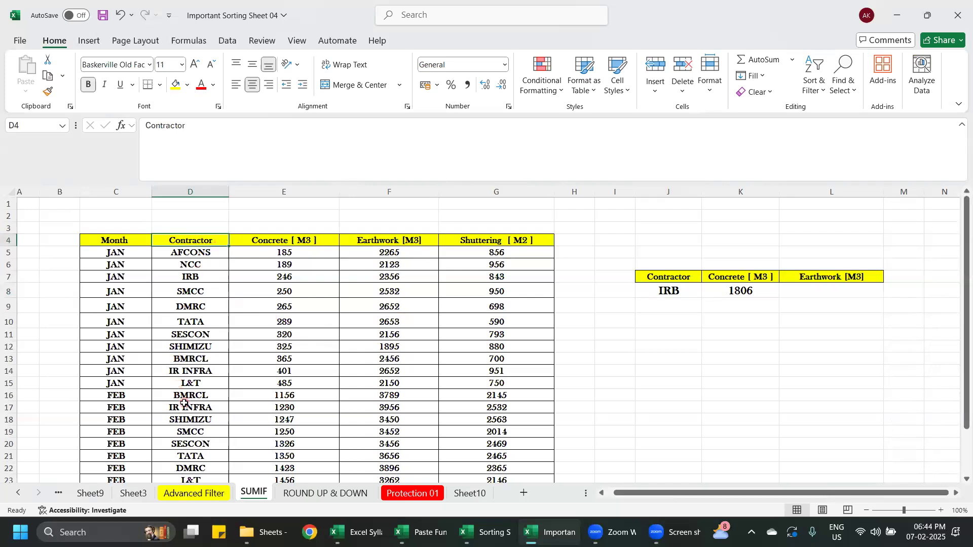
click(659, 378)
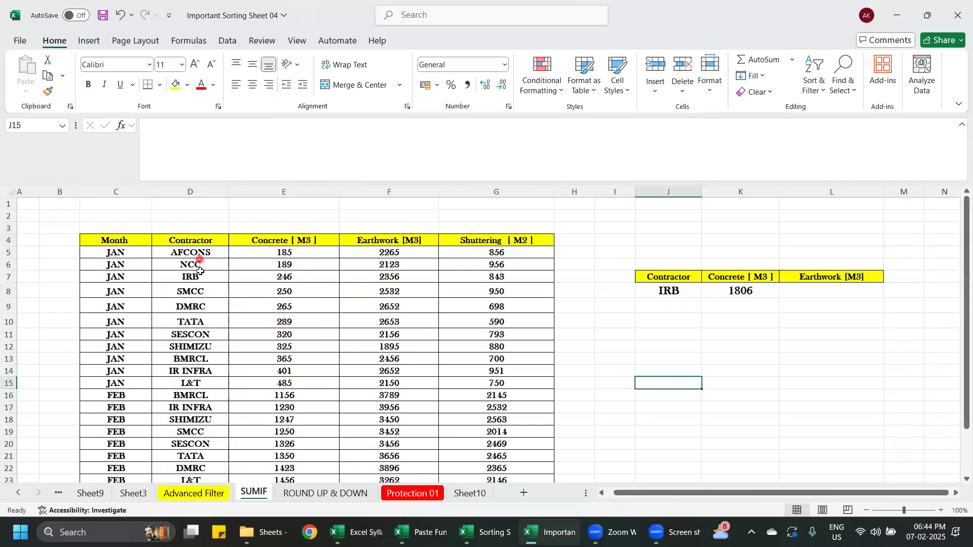
- Turn on filtering for the monthly quantities table's header row in row 4
click(117, 242)
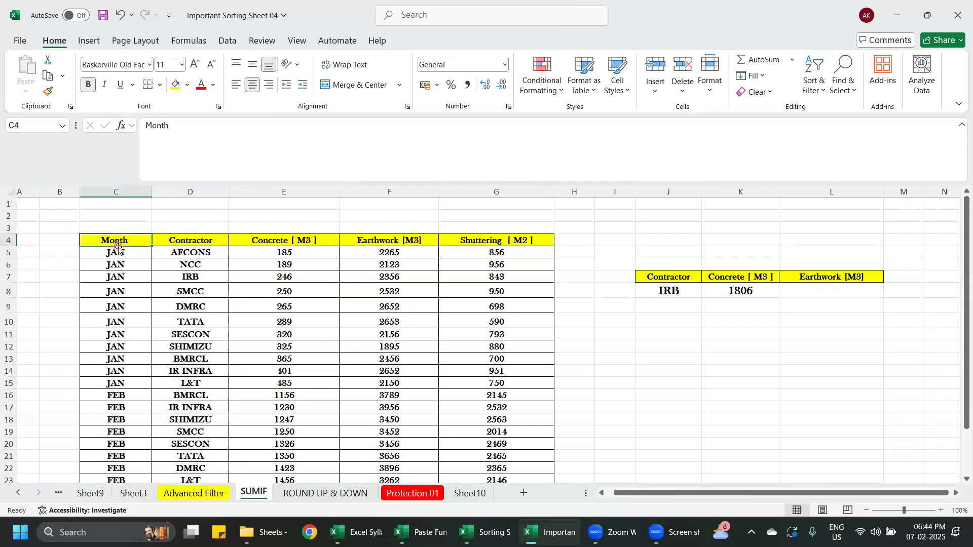
key(ctrl+shift+l)
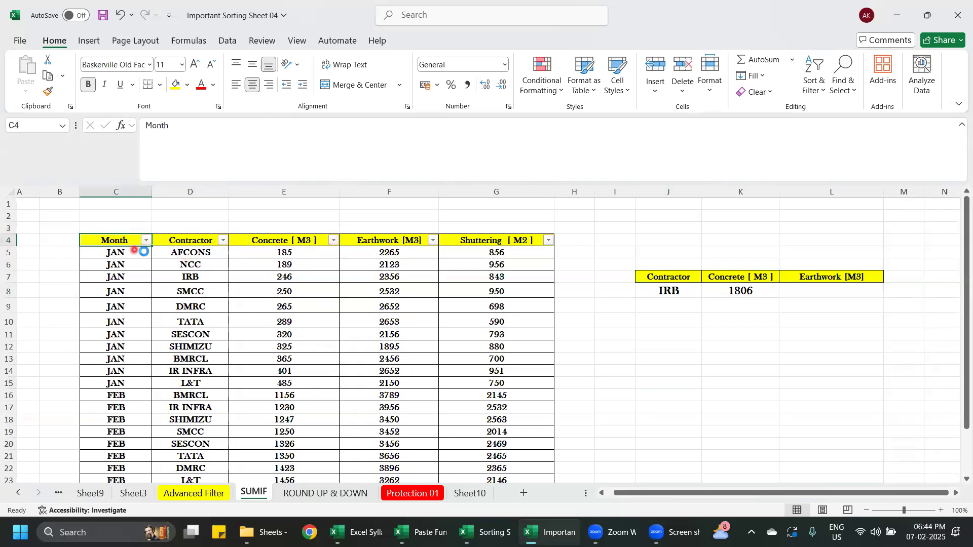
- Filter the Contractor column to show only IRB
click(224, 241)
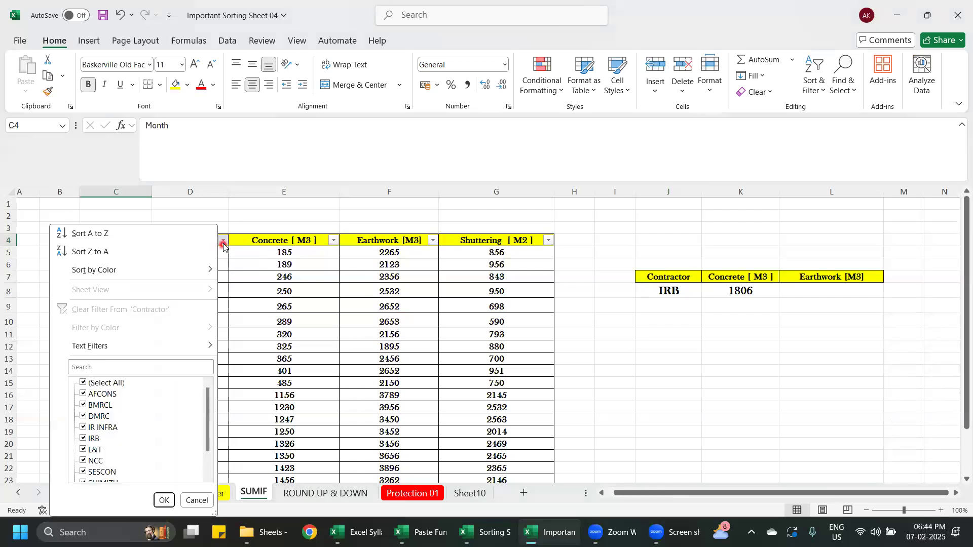
click(99, 383)
click(83, 439)
click(163, 501)
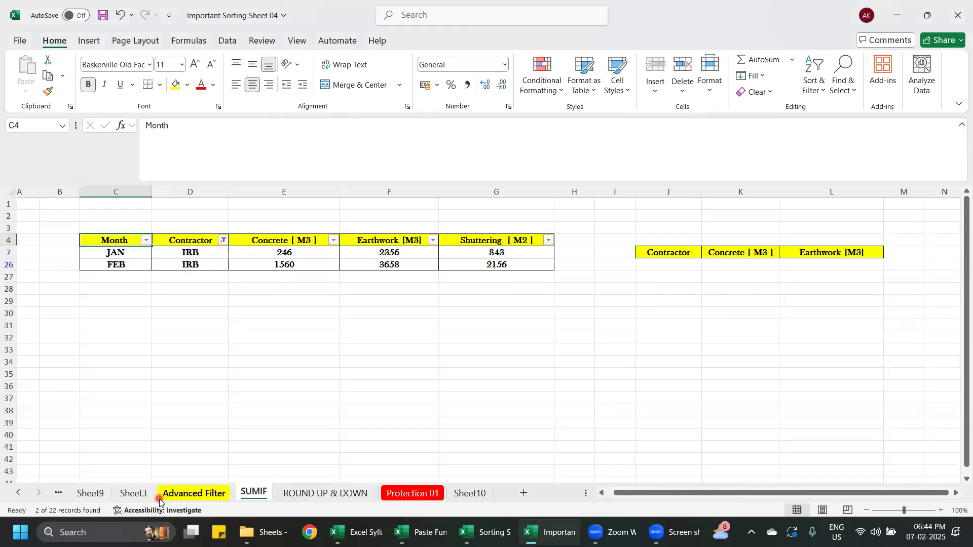
- Undo the IRB contractor filter on the quantities table
key(ctrl+z)
scroll(330, 433, down, 4)
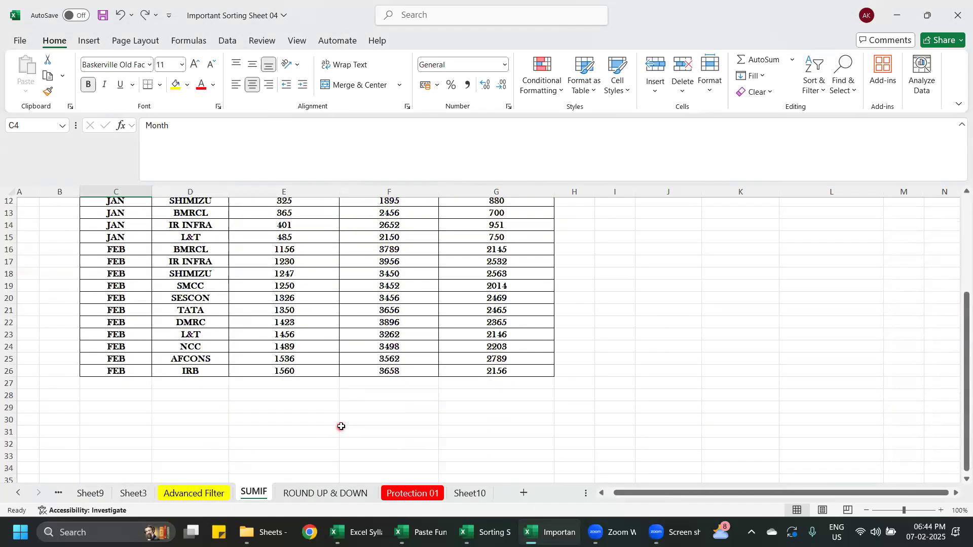
scroll(603, 426, up, 4)
click(706, 408)
- Enter =SUBTOTAL(9,E5:E26) in E27 beneath the Concrete [ M3 ] column
scroll(311, 285, down, 3)
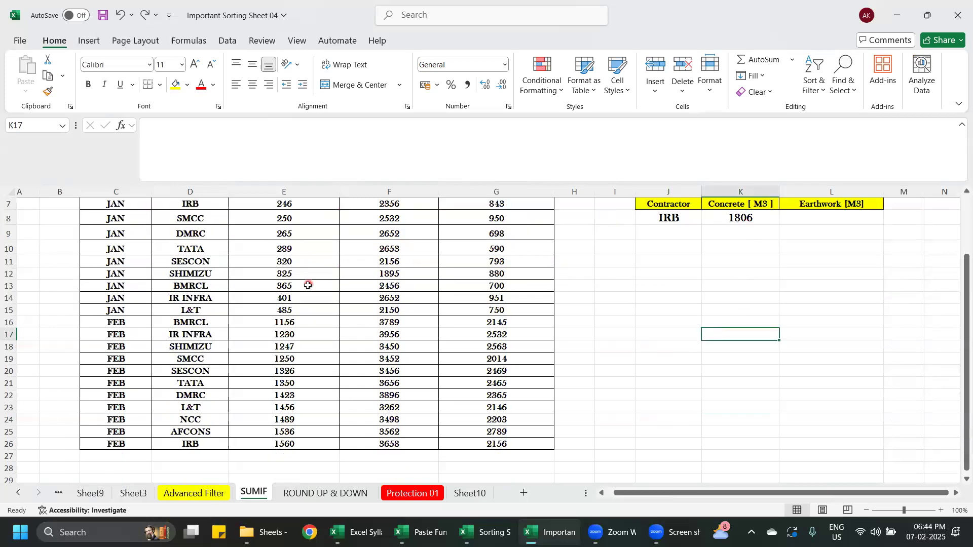
click(274, 421)
double_click(274, 421)
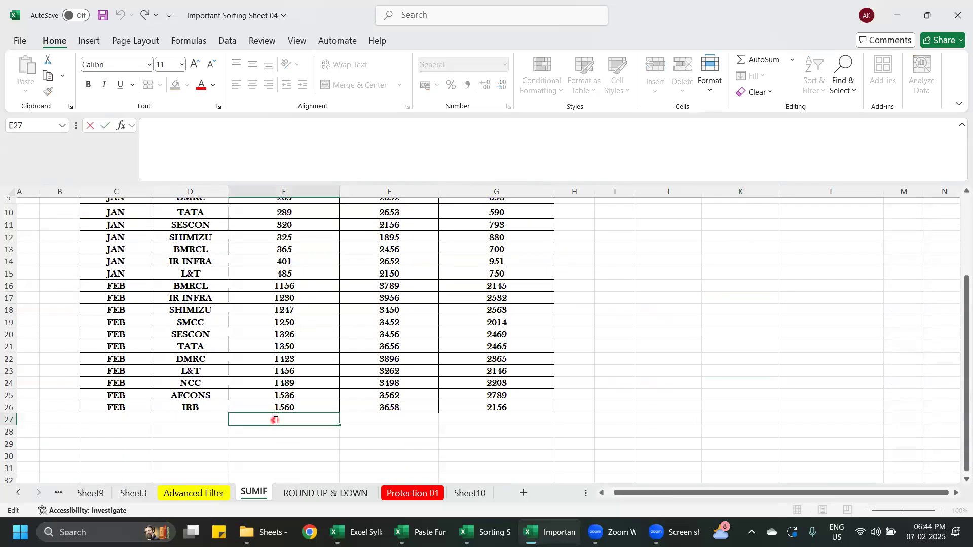
text(=SUB)
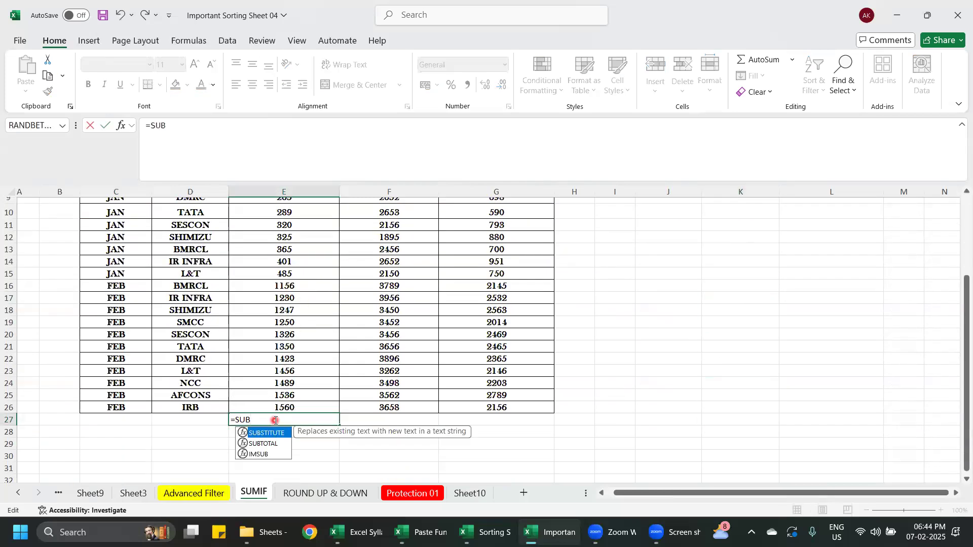
double_click(277, 444)
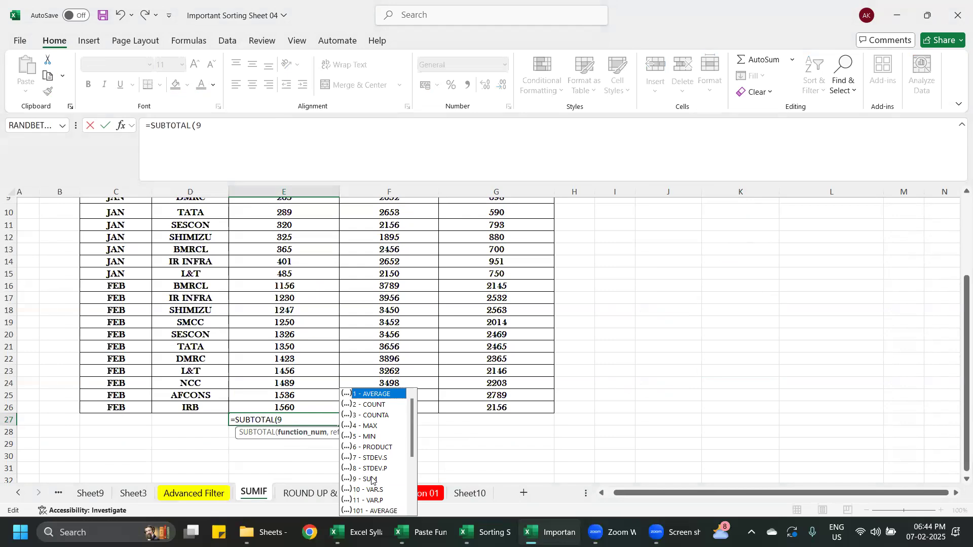
text(,)
scroll(355, 453, up, 3)
drag(297, 256, 290, 504)
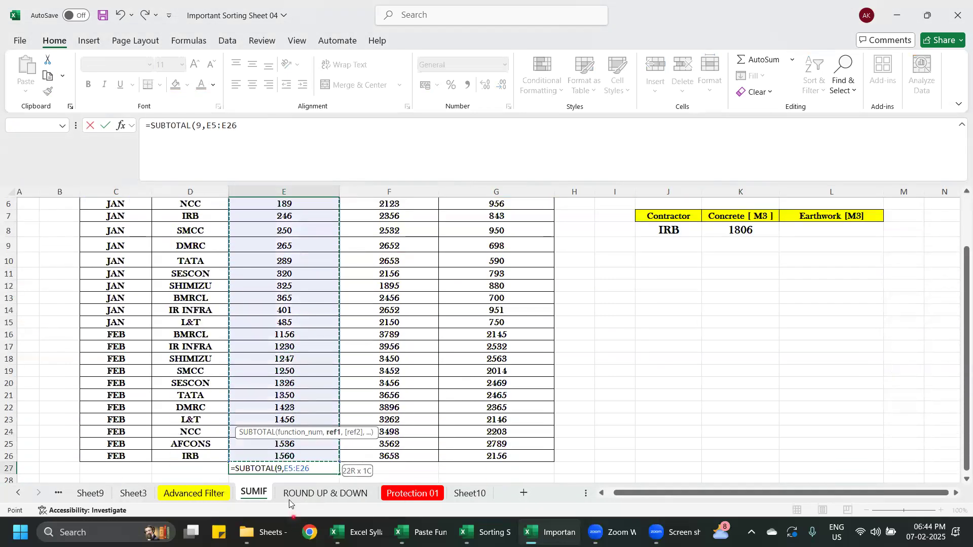
drag(290, 466, 289, 464)
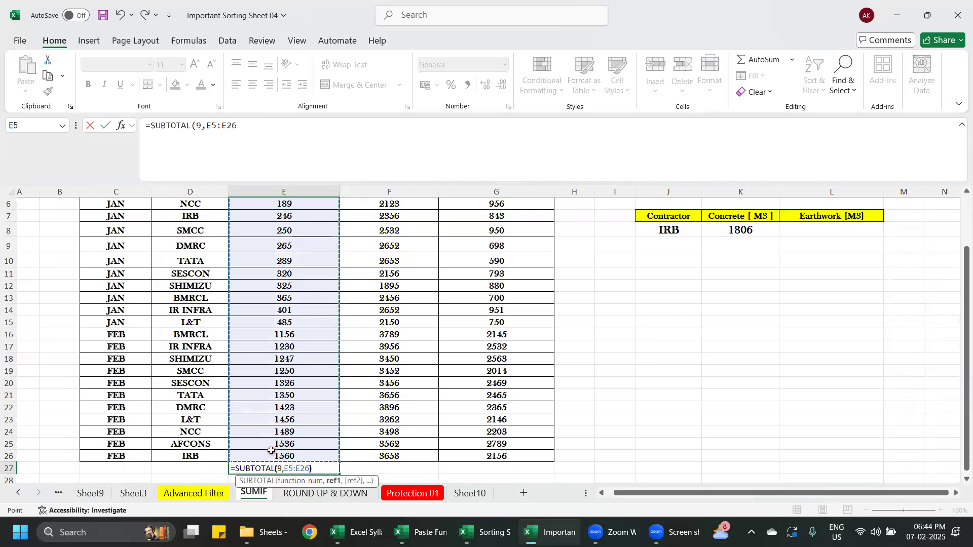
key(Return)
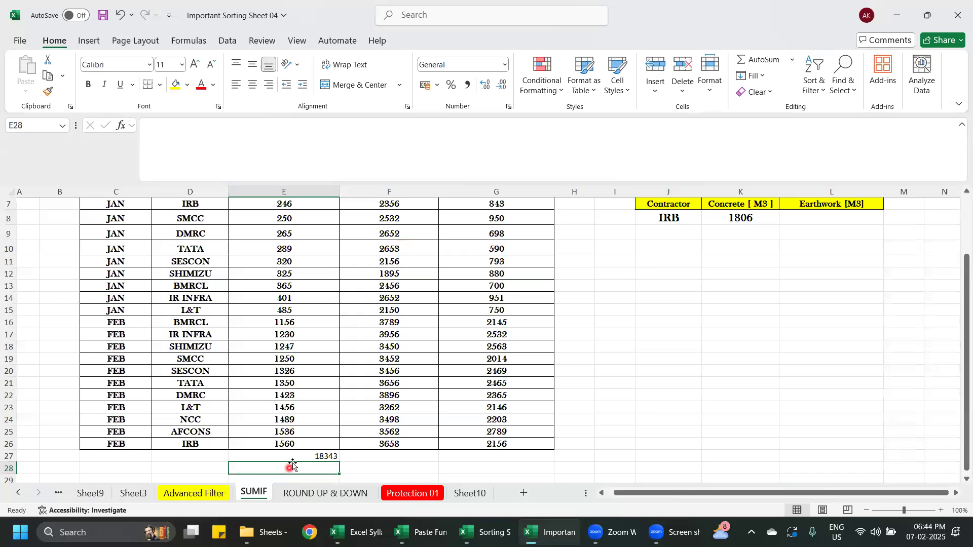
- Filter the Contractor column to IRB only and check the concrete subtotal in E27 against the summary table
click(294, 458)
scroll(294, 457, up, 2)
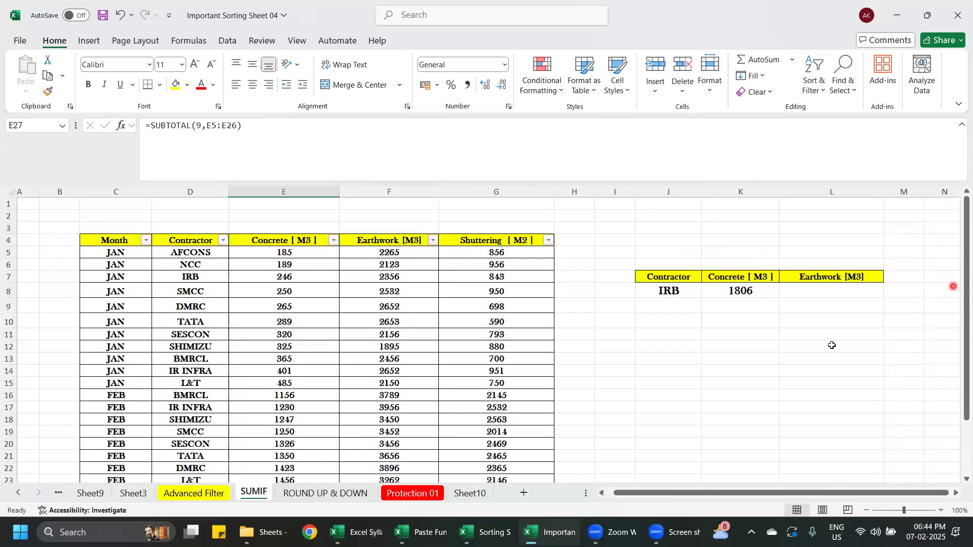
scroll(832, 345, down, 1)
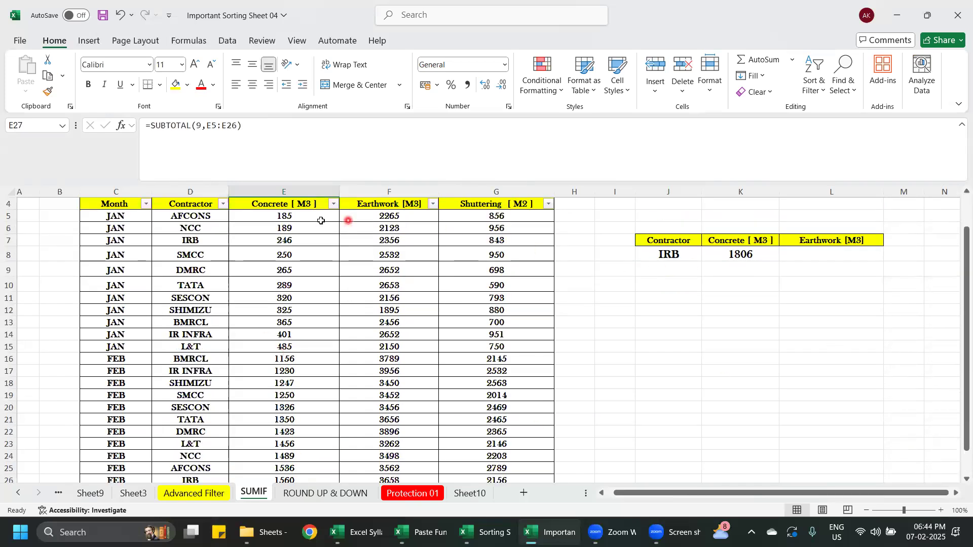
click(223, 204)
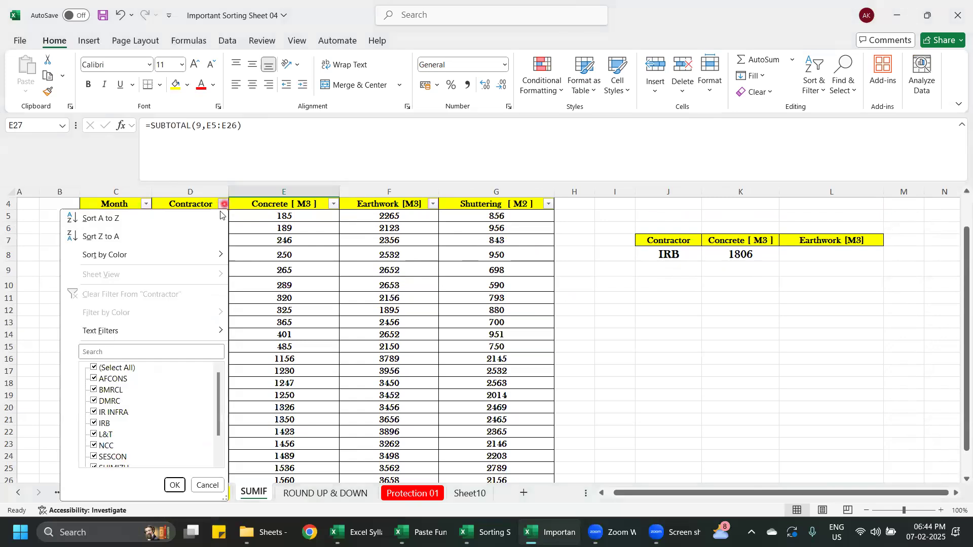
click(95, 368)
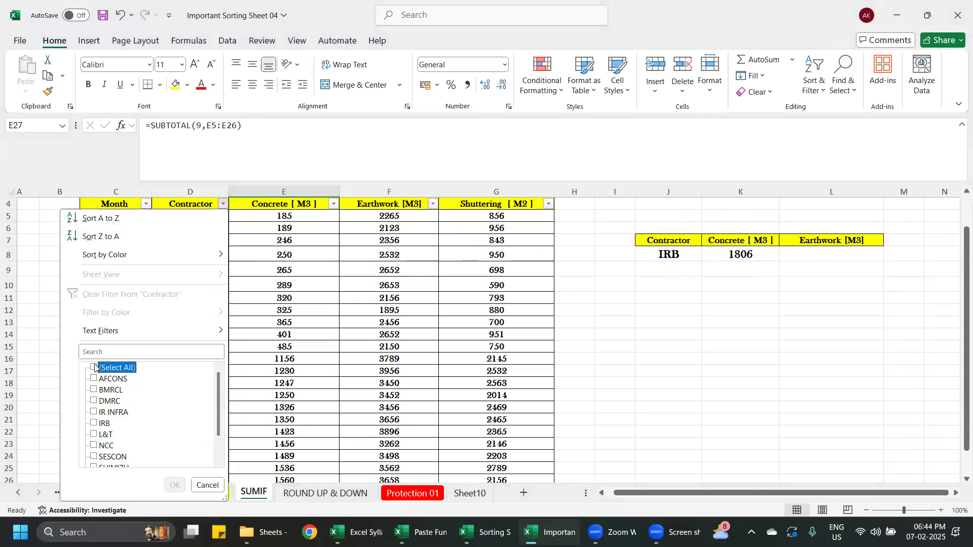
click(93, 424)
click(171, 486)
scroll(380, 382, up, 1)
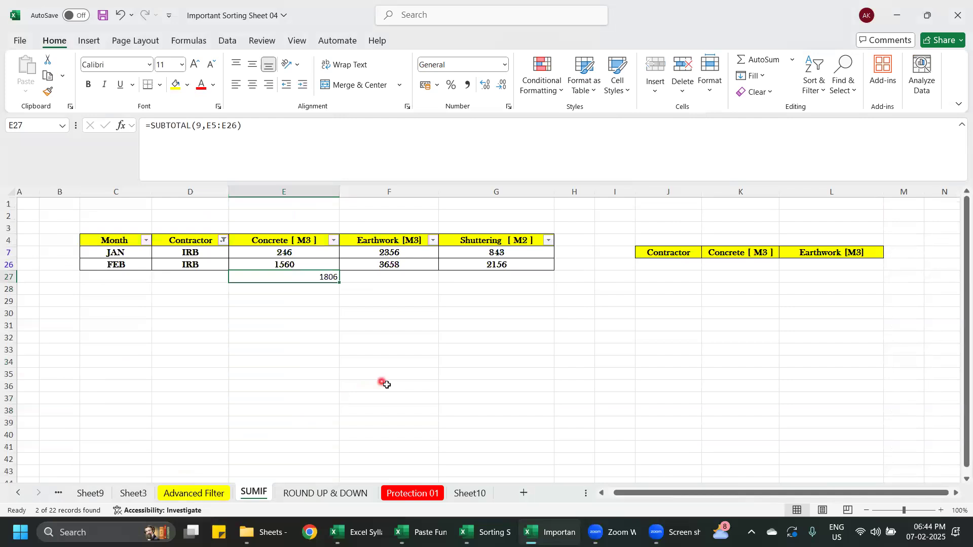
click(547, 373)
click(309, 279)
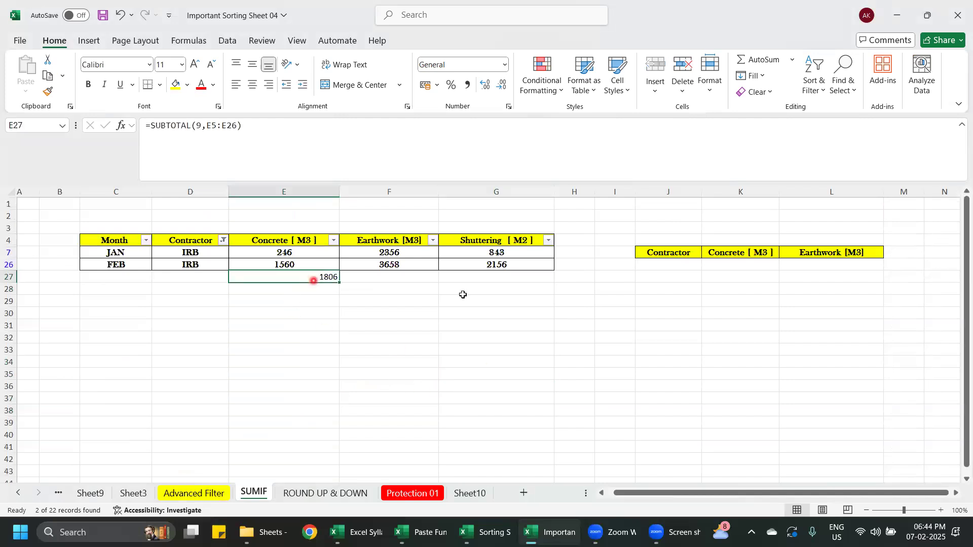
click(739, 267)
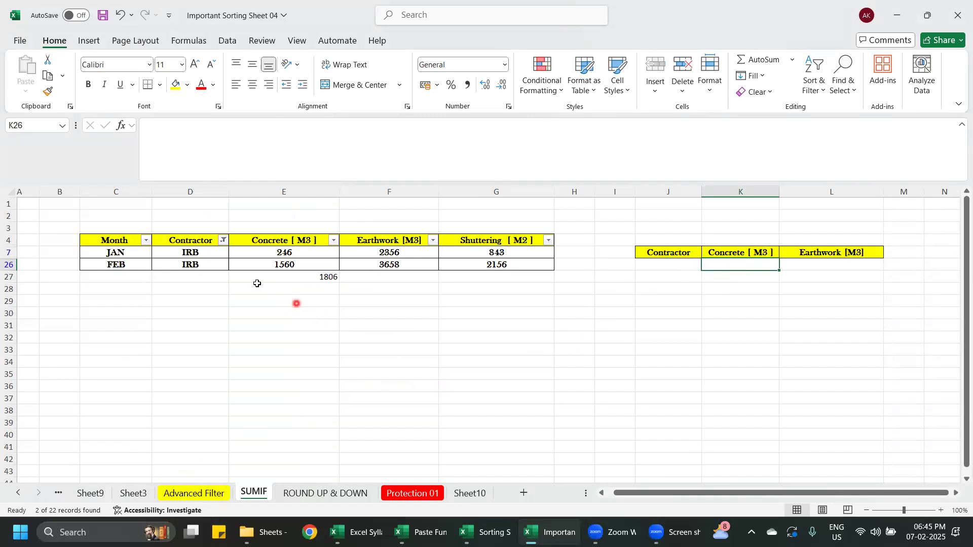
- Undo the IRB filter and delete the subtotal formula from E27
click(328, 277)
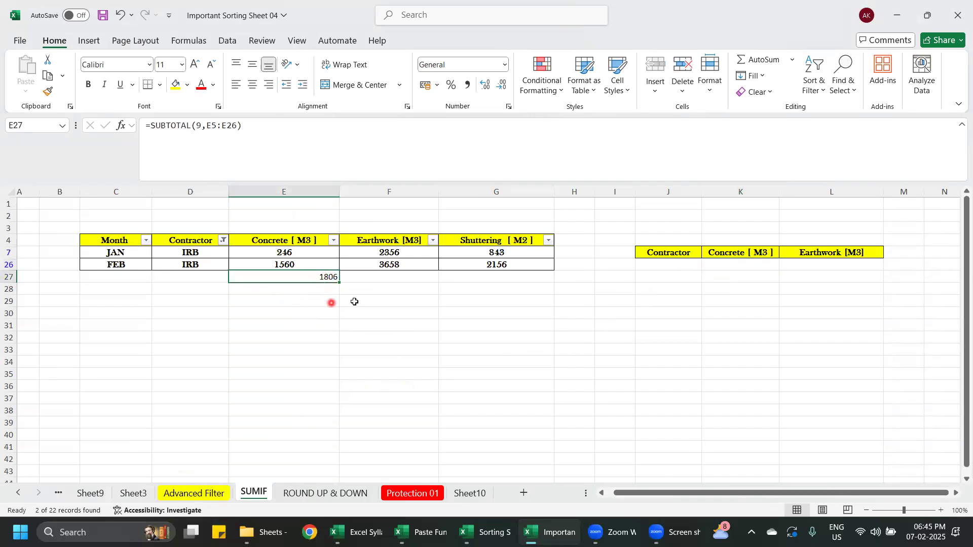
key(ctrl+z)
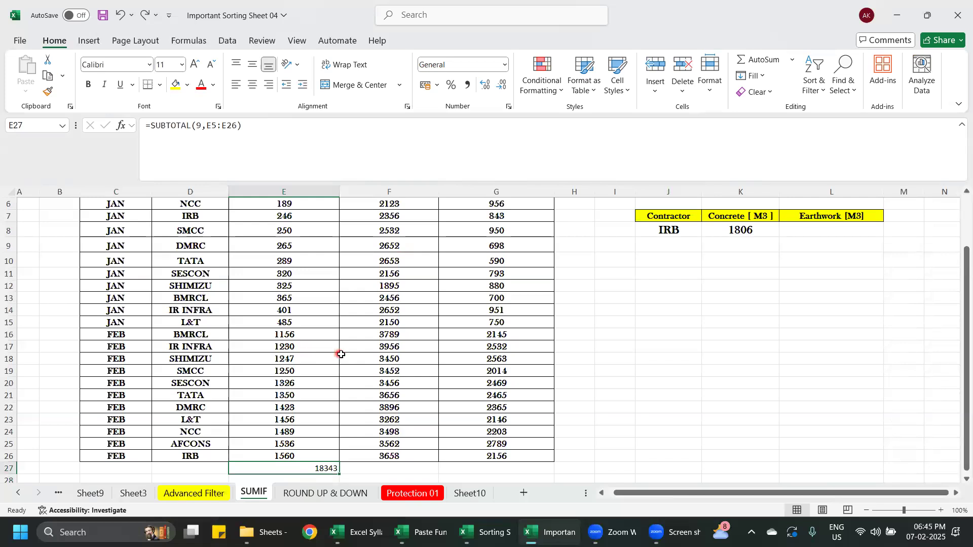
key(Delete)
click(605, 384)
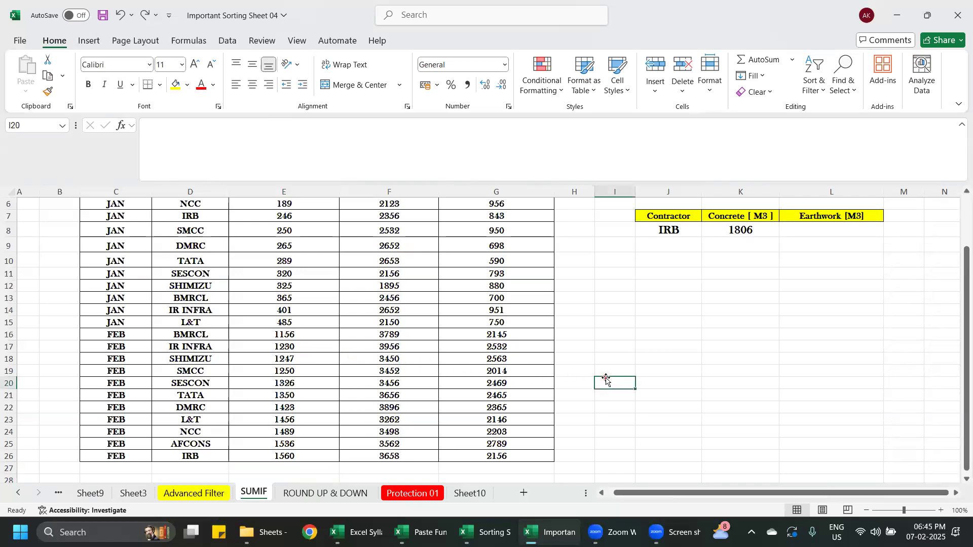
scroll(623, 373, up, 2)
click(633, 367)
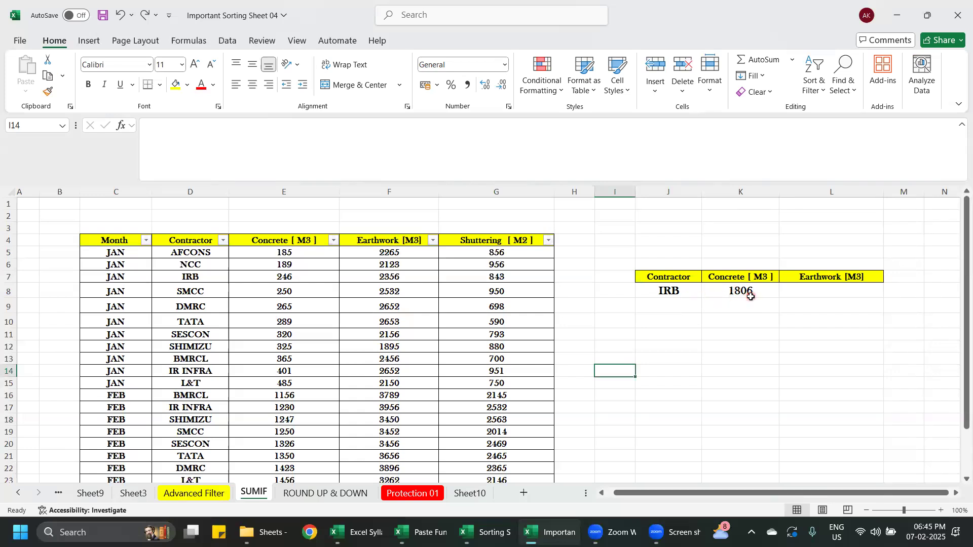
- Clear the contractor name and concrete value in J8:K8 of the summary table
scroll(256, 352, down, 1)
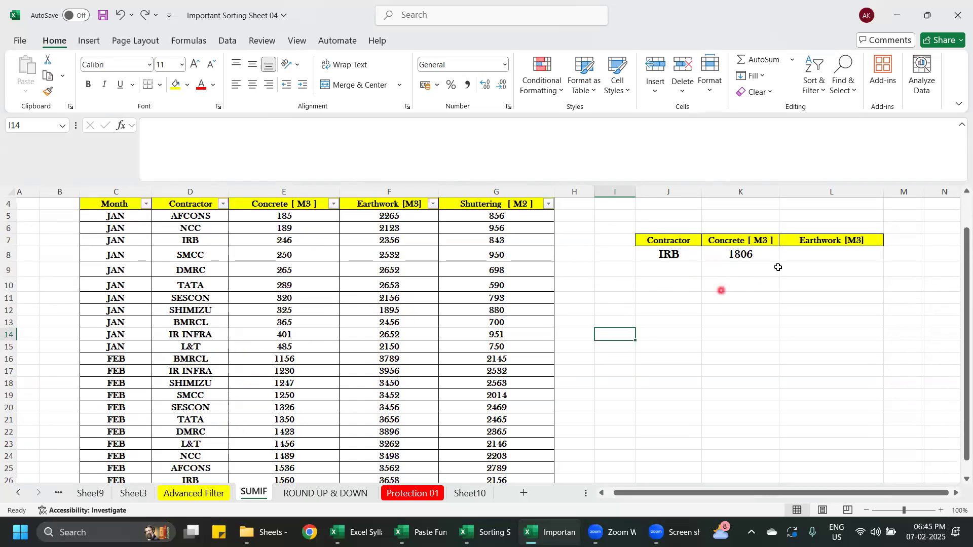
scroll(761, 266, up, 1)
drag(683, 296, 736, 292)
key(Delete)
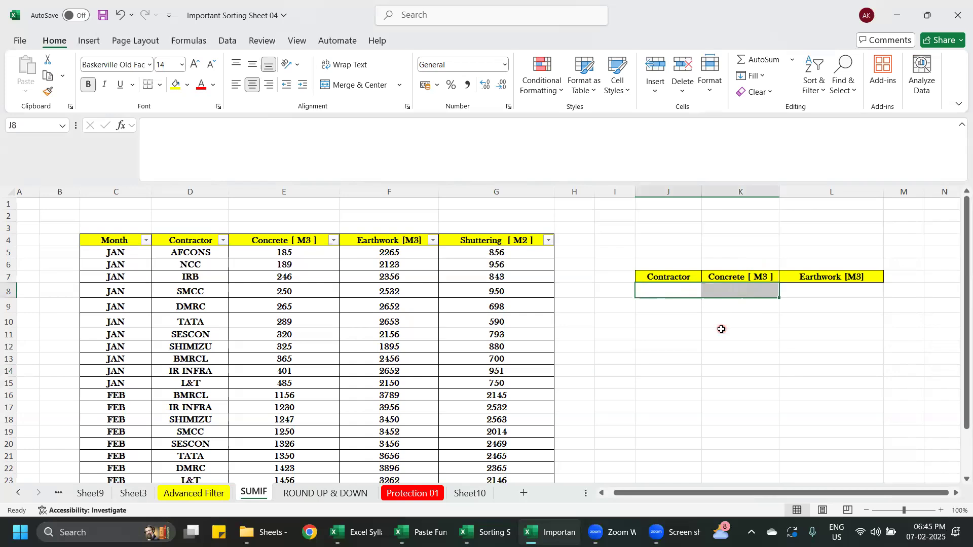
click(722, 330)
- Compare both tables' headings and copy the missing Shuttering [ M2 ] heading from G4 into M7 of the summary table
click(189, 240)
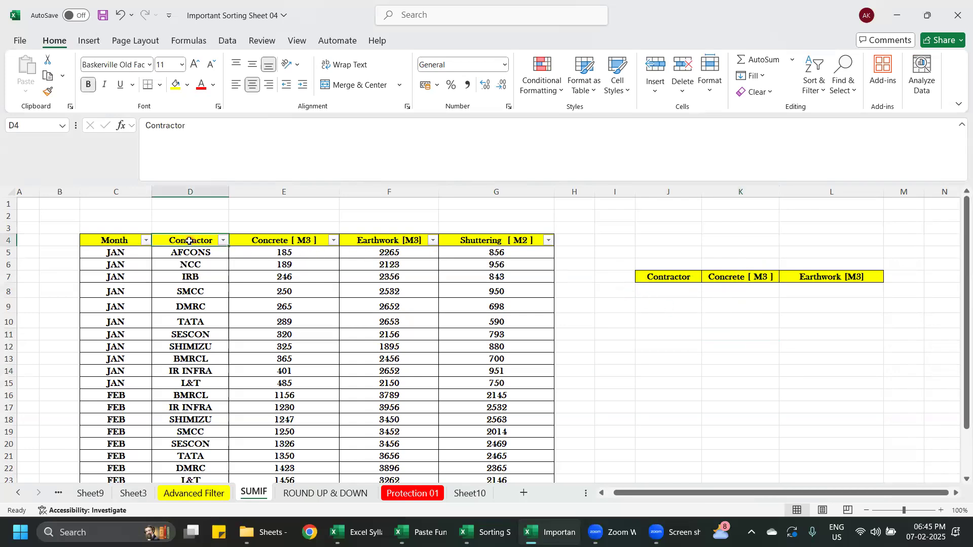
click(666, 276)
click(277, 241)
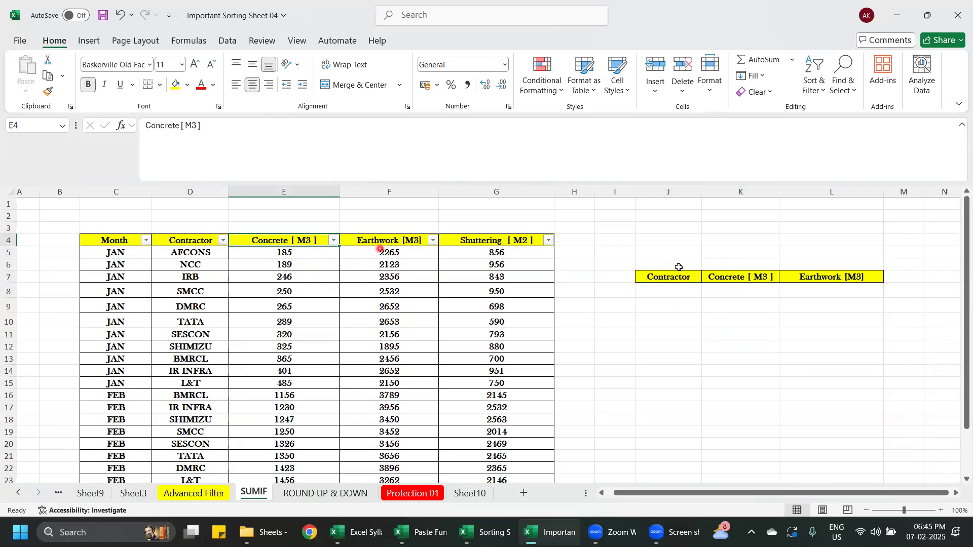
click(747, 273)
click(388, 239)
click(831, 277)
click(492, 240)
key(ctrl+c)
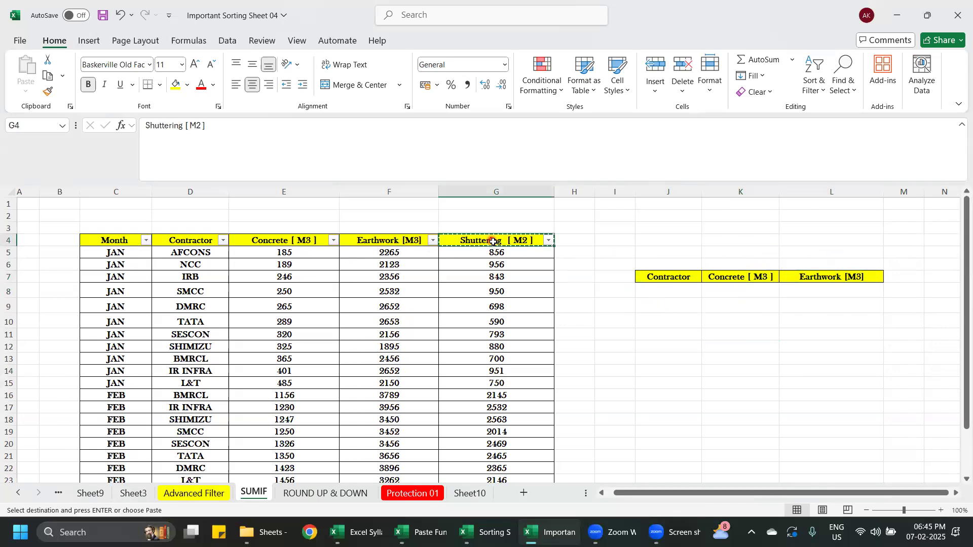
click(909, 277)
key(ctrl+v)
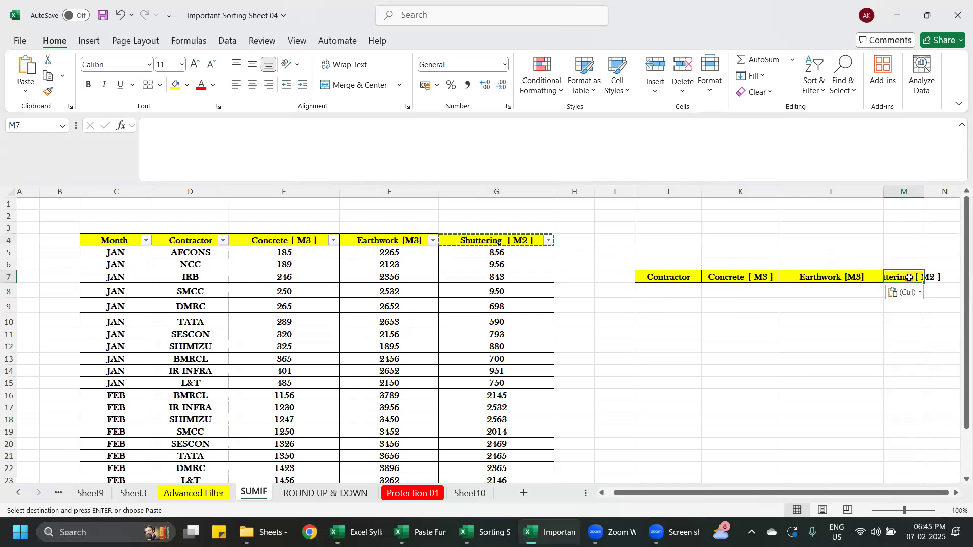
- Widen column M so the Shuttering [ M2 ] heading fits
drag(925, 191, 943, 191)
drag(856, 492, 867, 492)
drag(920, 192, 936, 193)
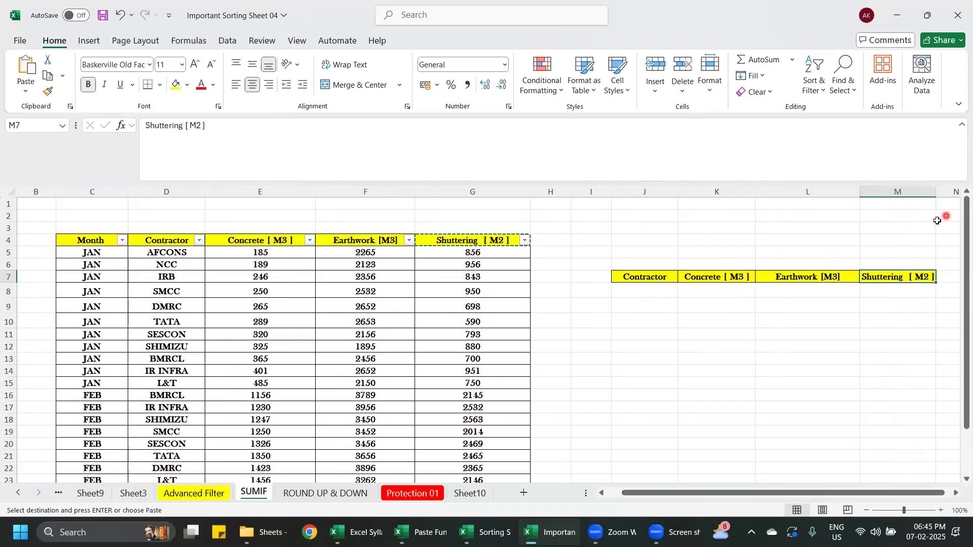
- Enter IRB as the contractor in J8 of the summary table
click(648, 290)
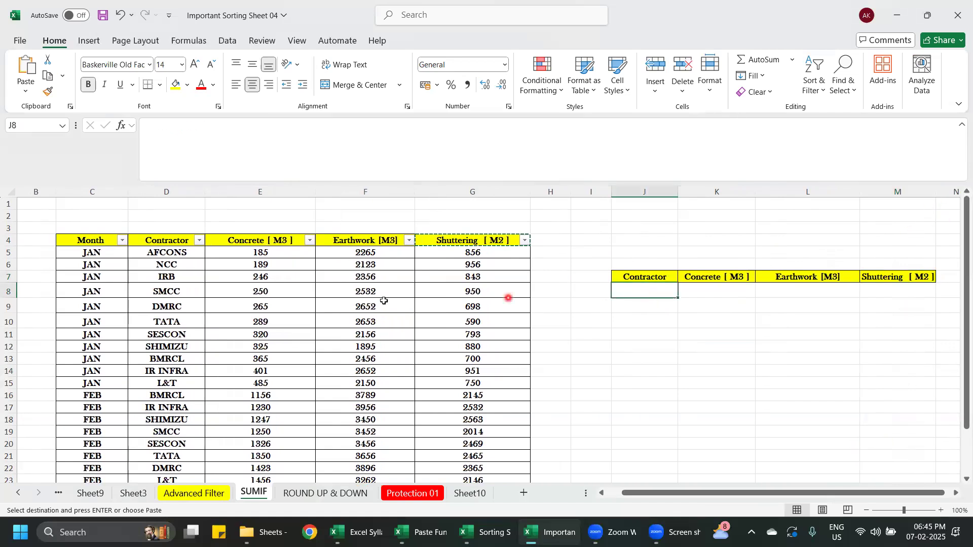
text(IRB)
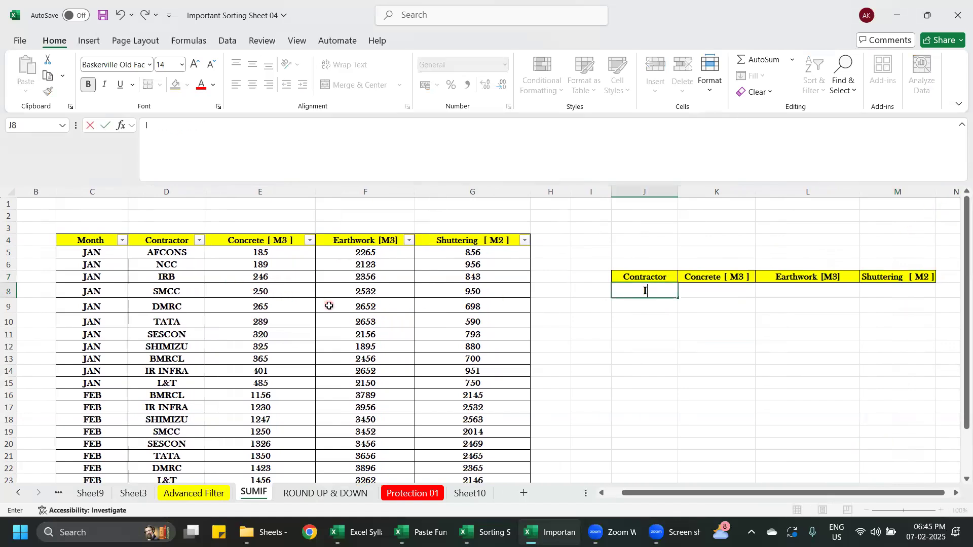
click(681, 382)
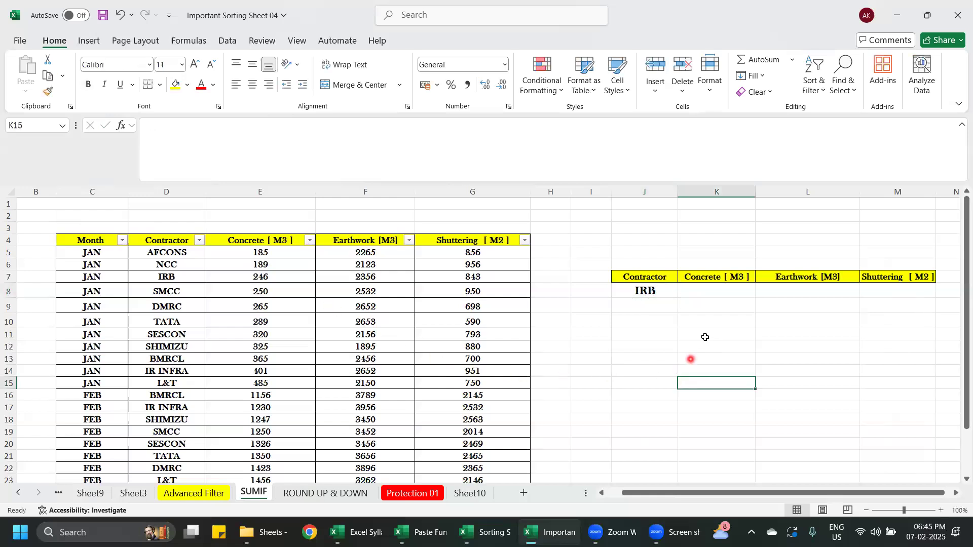
click(721, 292)
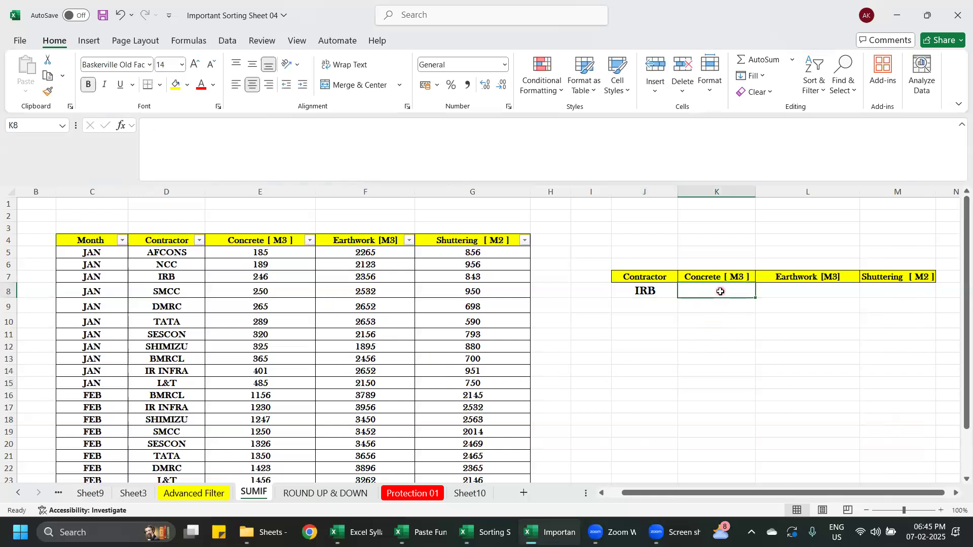
text(=)
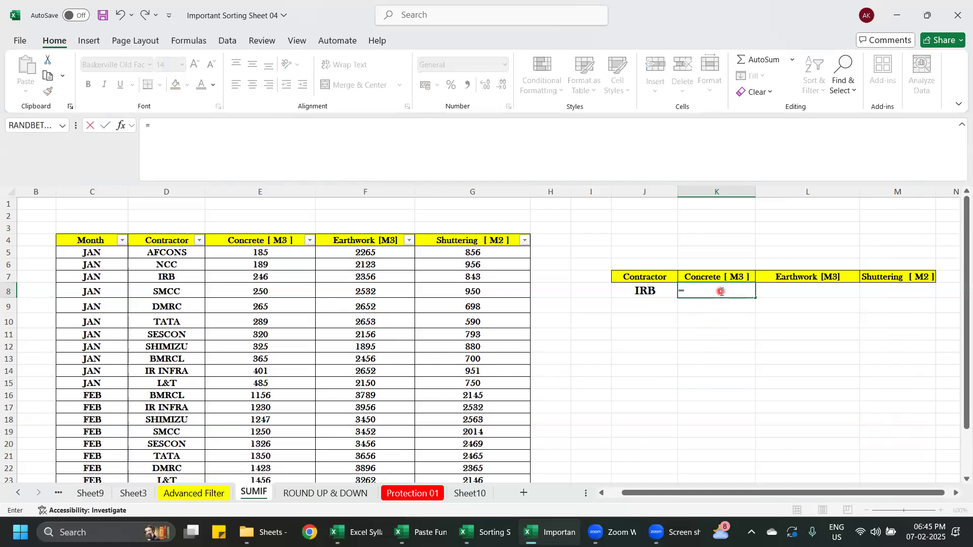
text(SUMIF)
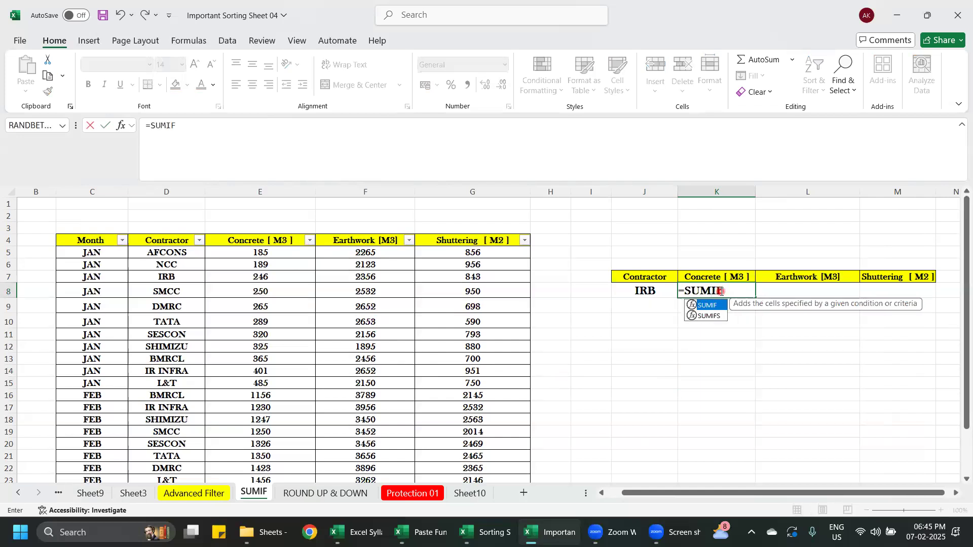
double_click(720, 307)
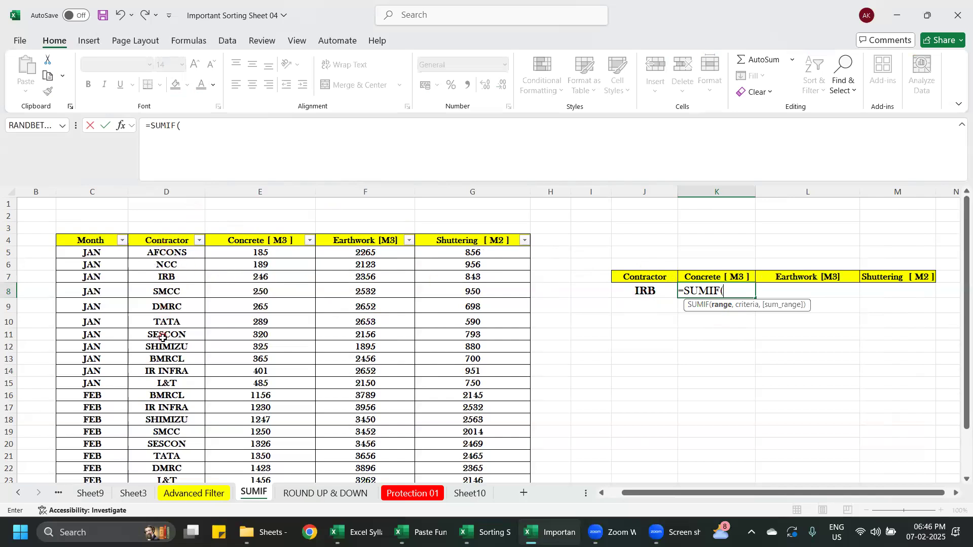
click(170, 191)
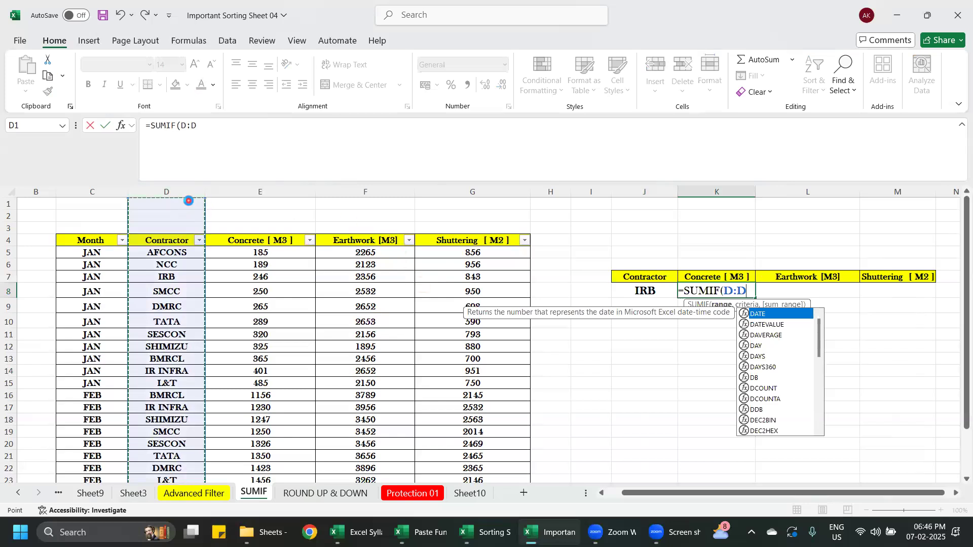
key(BackSpace)
key(BackSpace)
key(BackSpace)
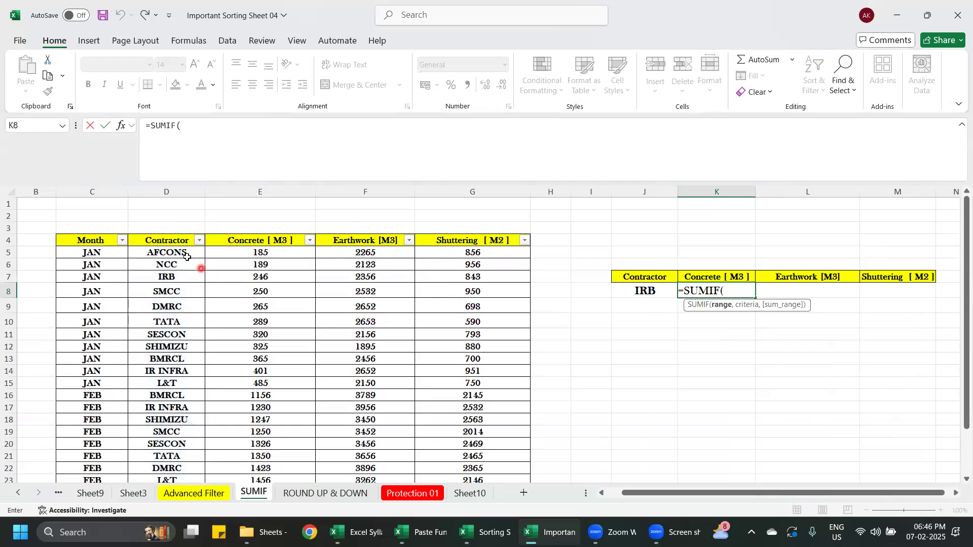
drag(169, 239, 164, 458)
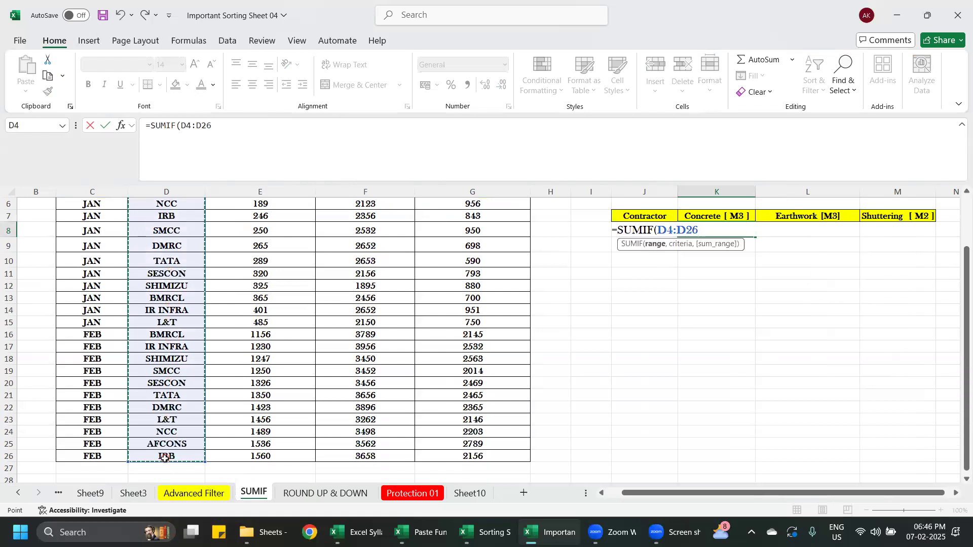
text(,)
scroll(706, 287, up, 2)
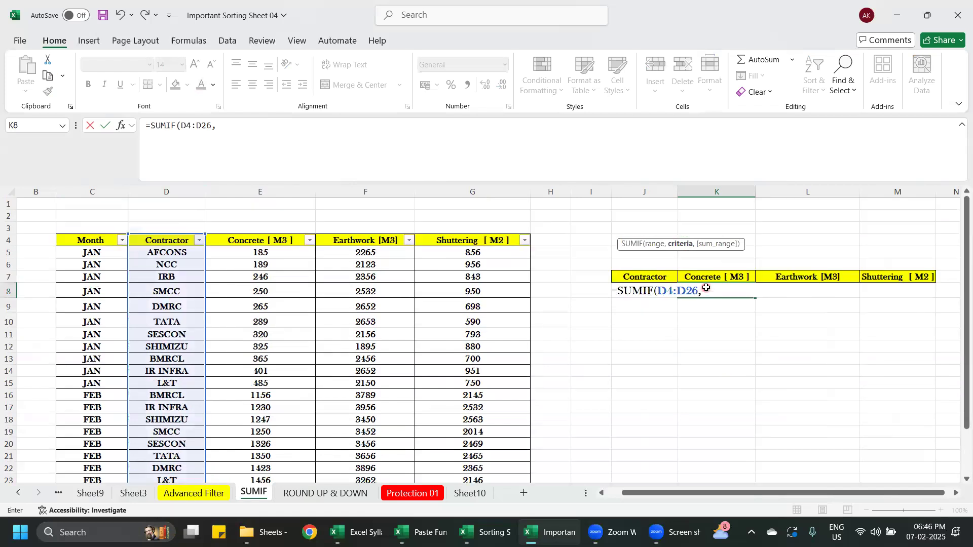
key(Escape)
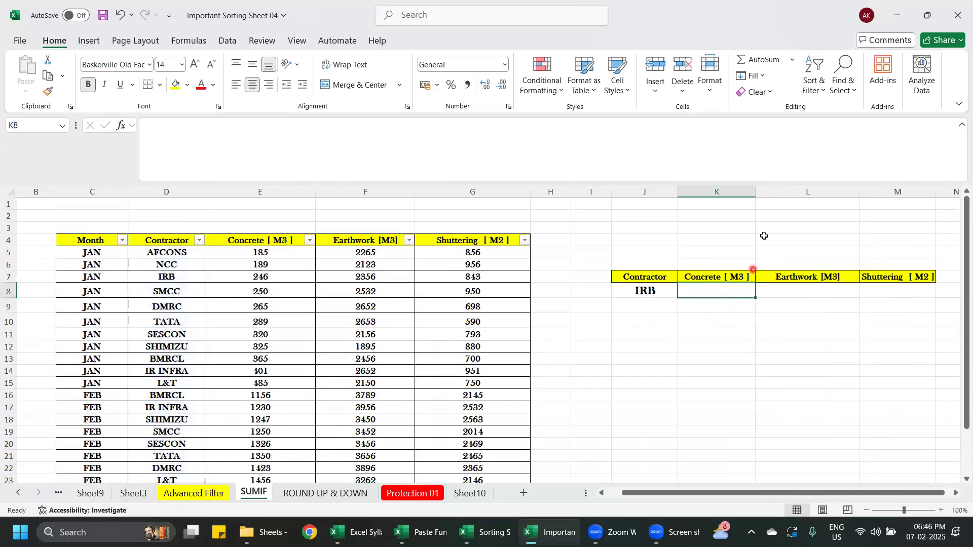
- Widen columns J and K of the summary table to make more room for the formula
drag(756, 199, 771, 202)
drag(678, 199, 699, 201)
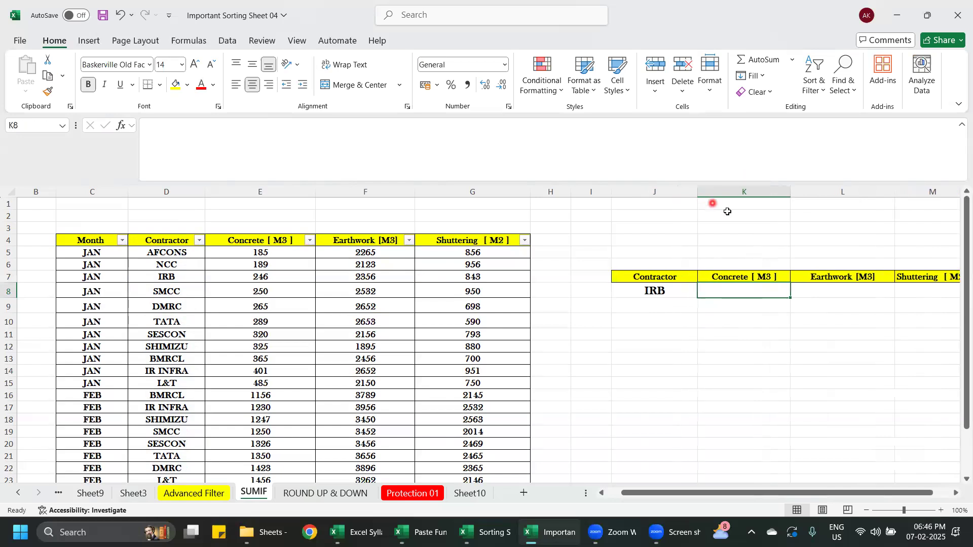
click(795, 192)
- Total IRB's concrete in K8 of the summary table with =SUMIF(D:D,J8,E:E)
click(742, 288)
text(=SUMIF)
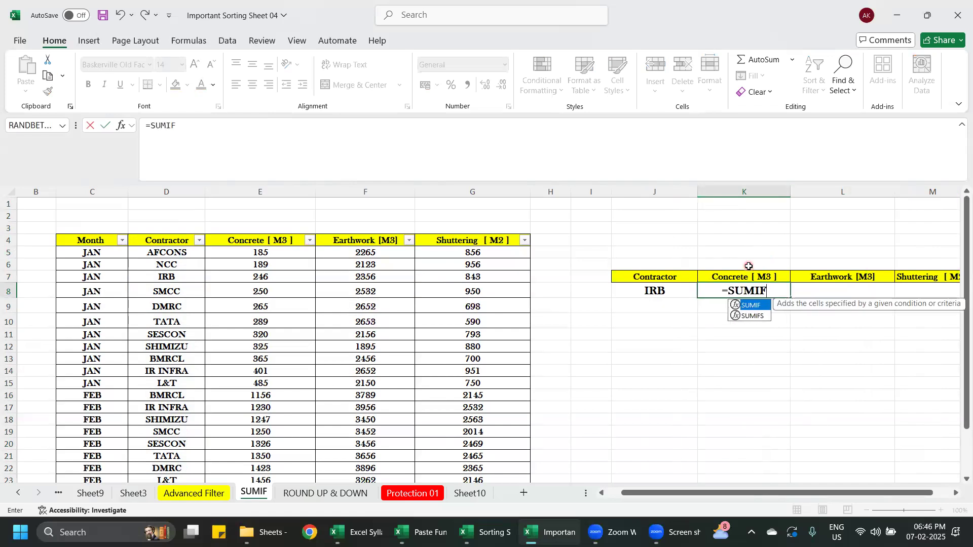
double_click(762, 307)
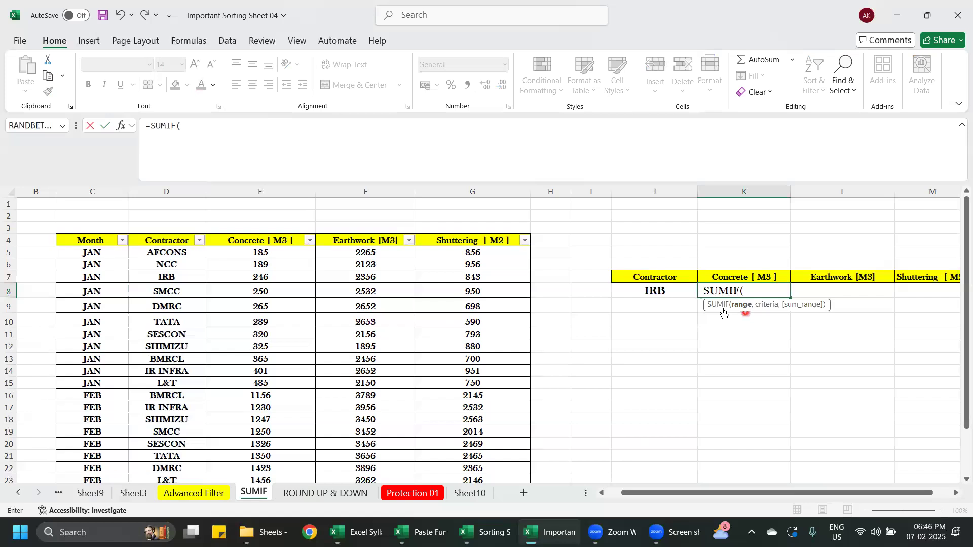
click(175, 193)
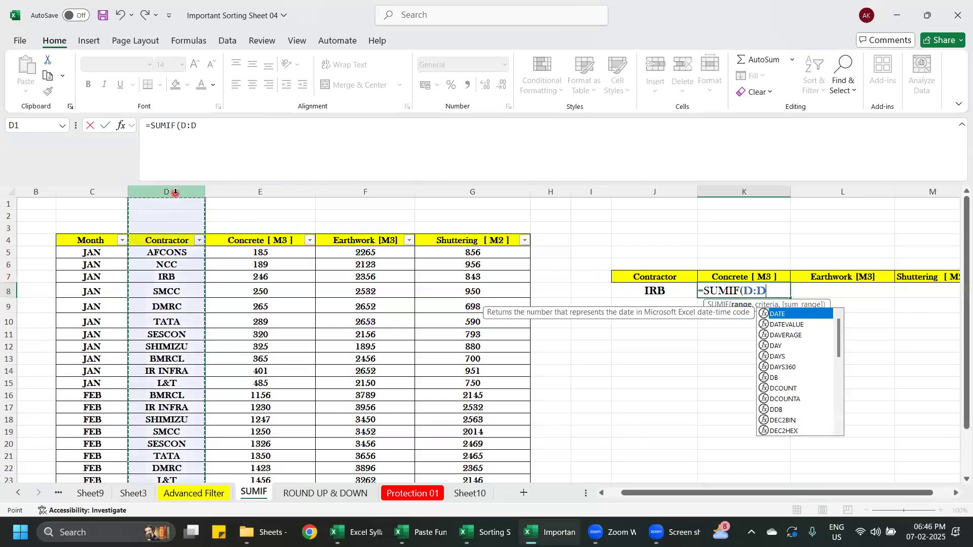
text(,)
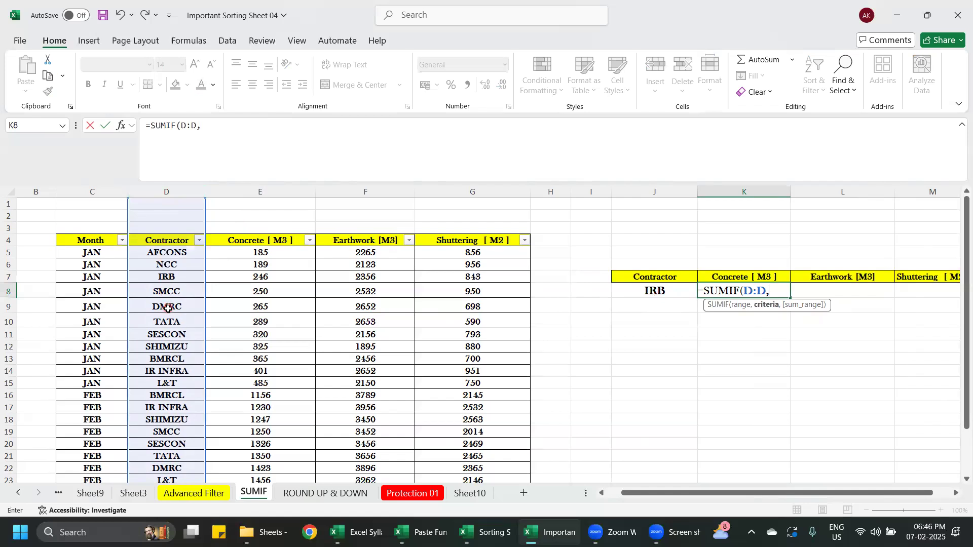
click(660, 292)
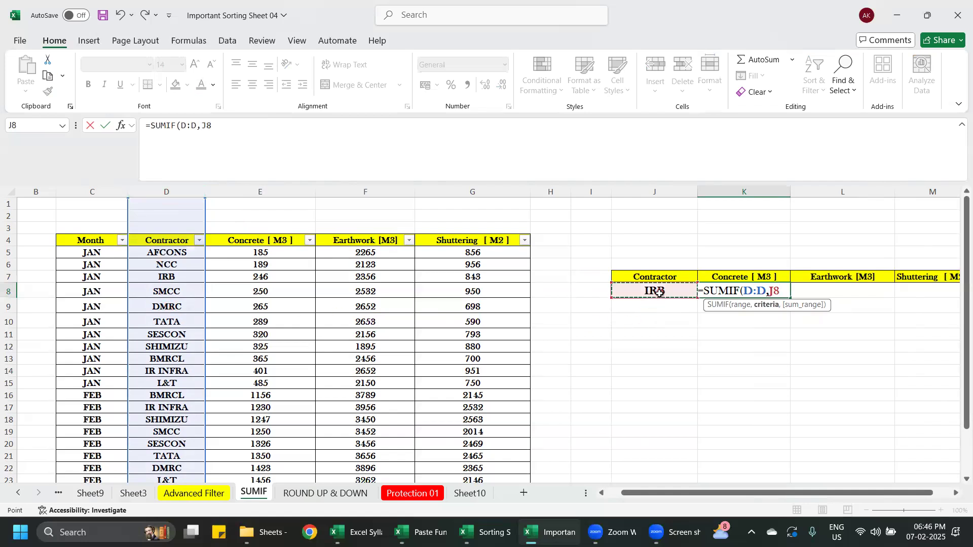
text(,)
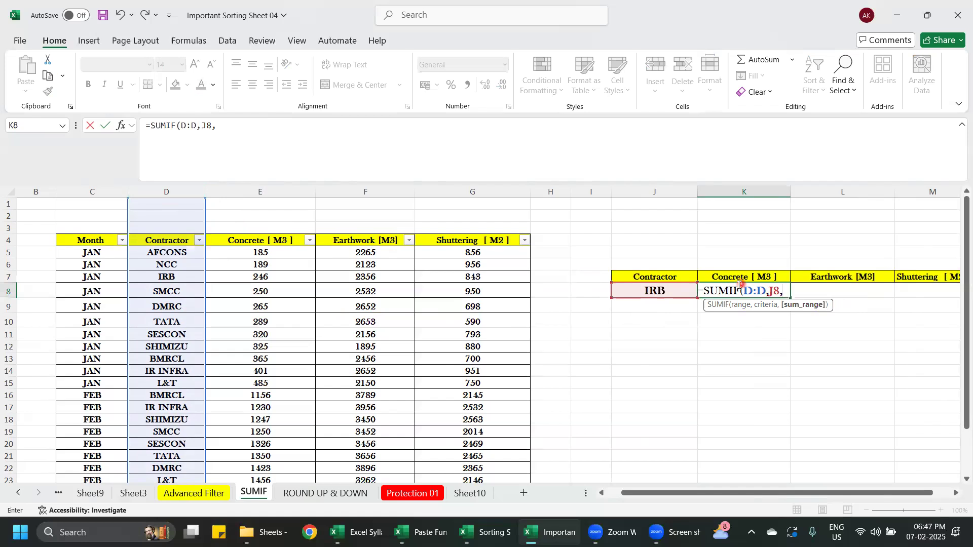
click(274, 189)
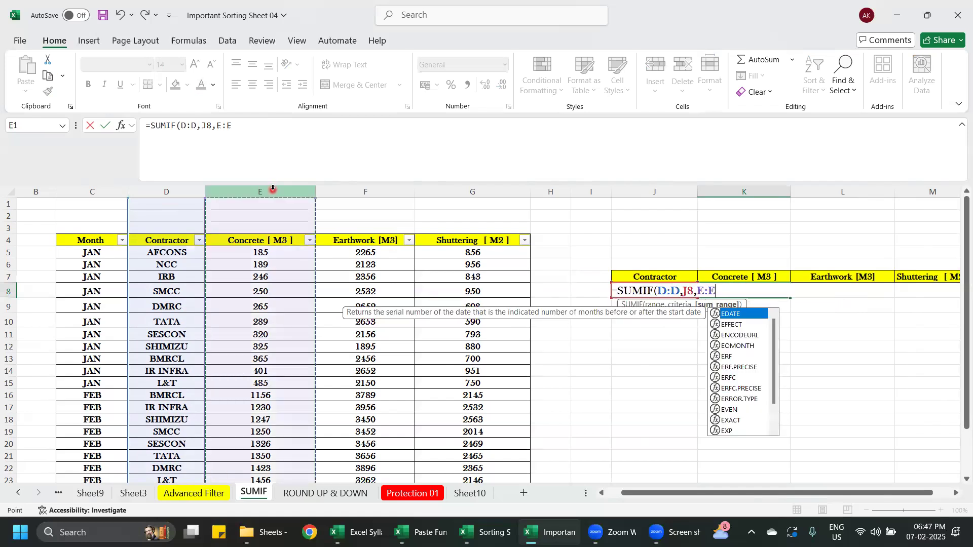
text())
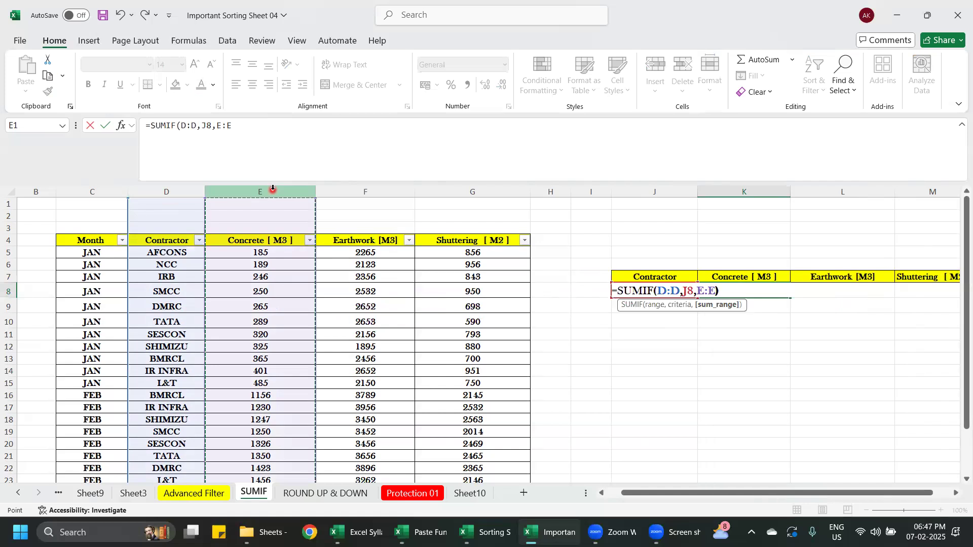
key(Return)
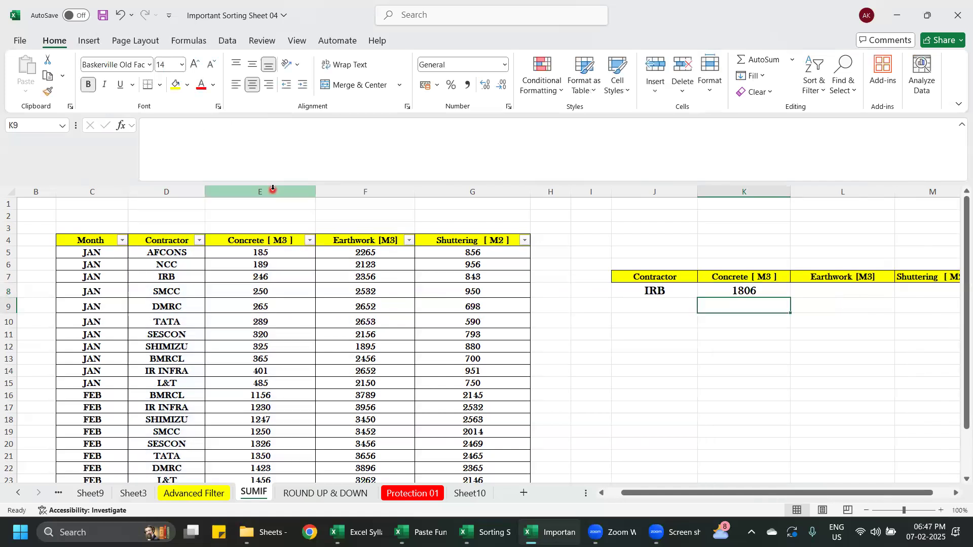
- Fill the SUMIF formula from K8 across to the Earthwork and Shuttering cells L8:M8
click(760, 295)
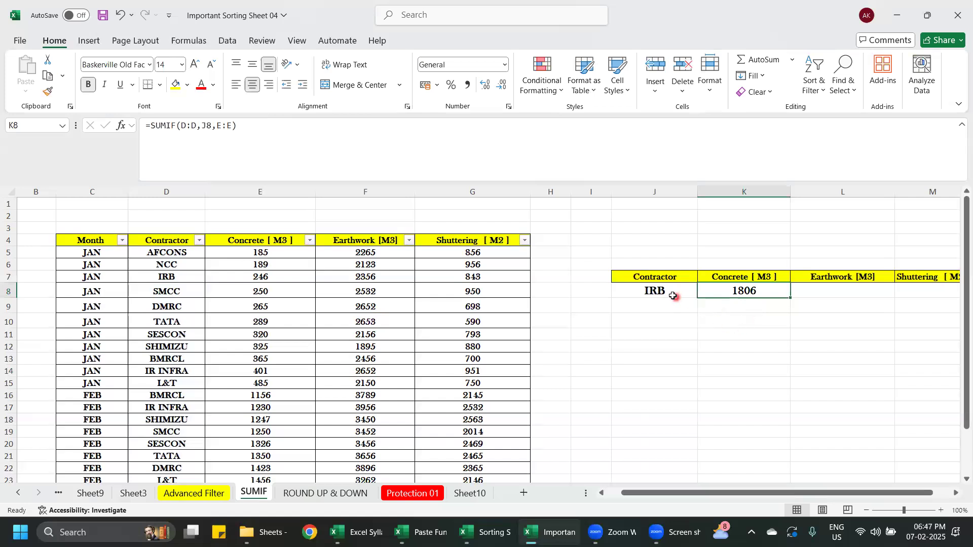
drag(771, 492, 789, 492)
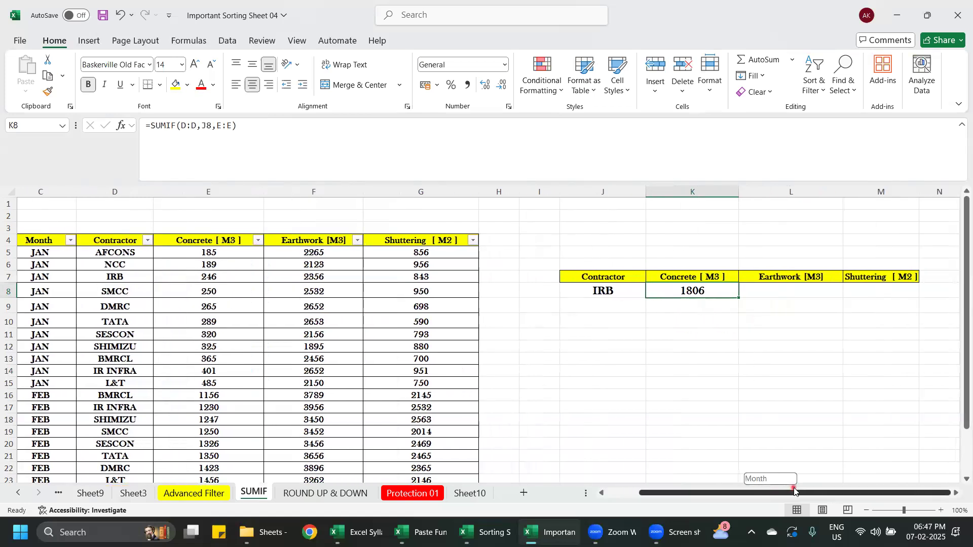
click(816, 292)
click(868, 291)
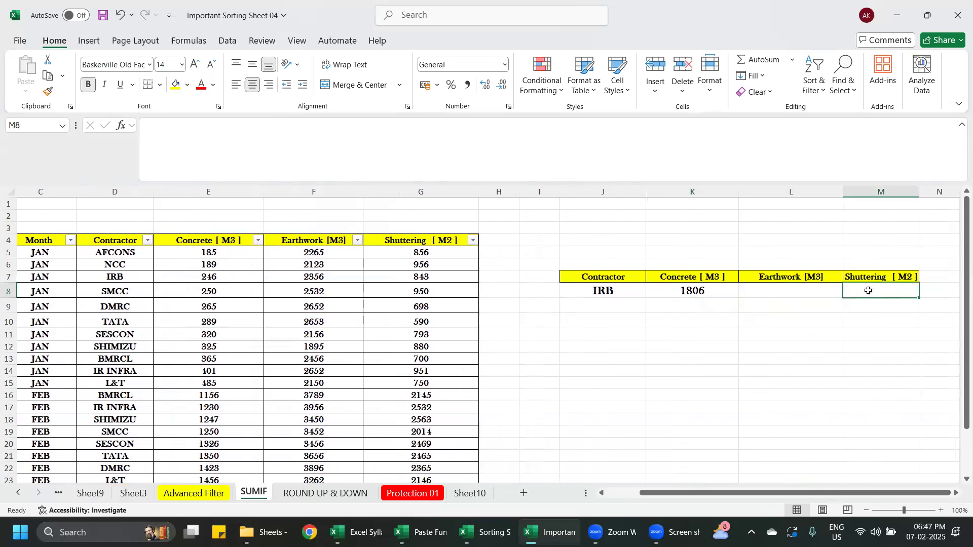
click(720, 293)
drag(737, 298, 892, 299)
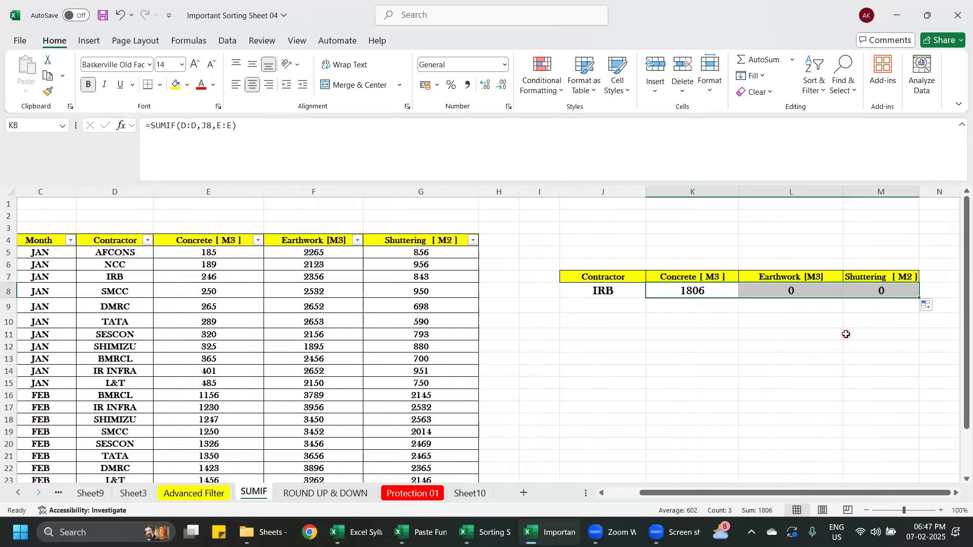
click(845, 335)
- Try to correct the copied formula in L8 by shifting its ranges to D:D and E:E, giving =SUMIF(D:D,K8,E:E)
double_click(801, 289)
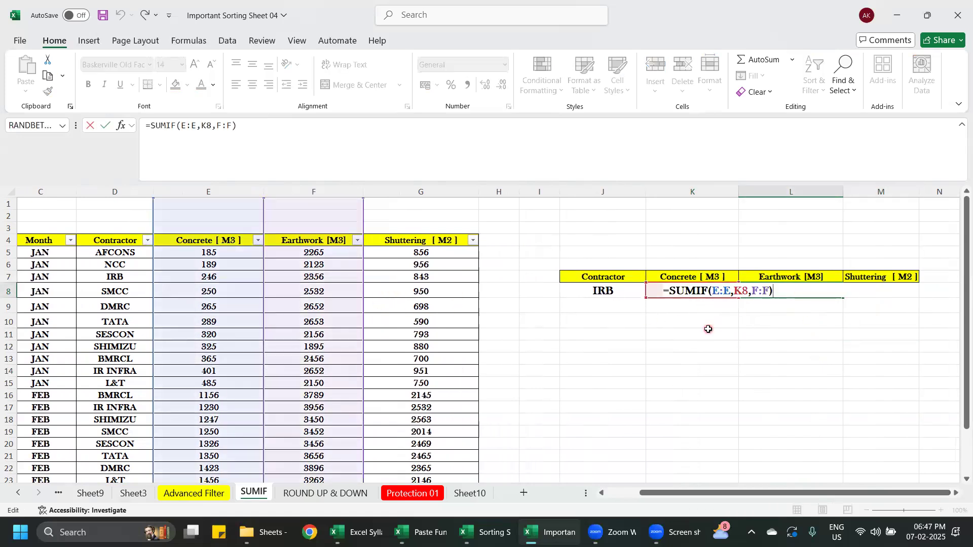
key(Escape)
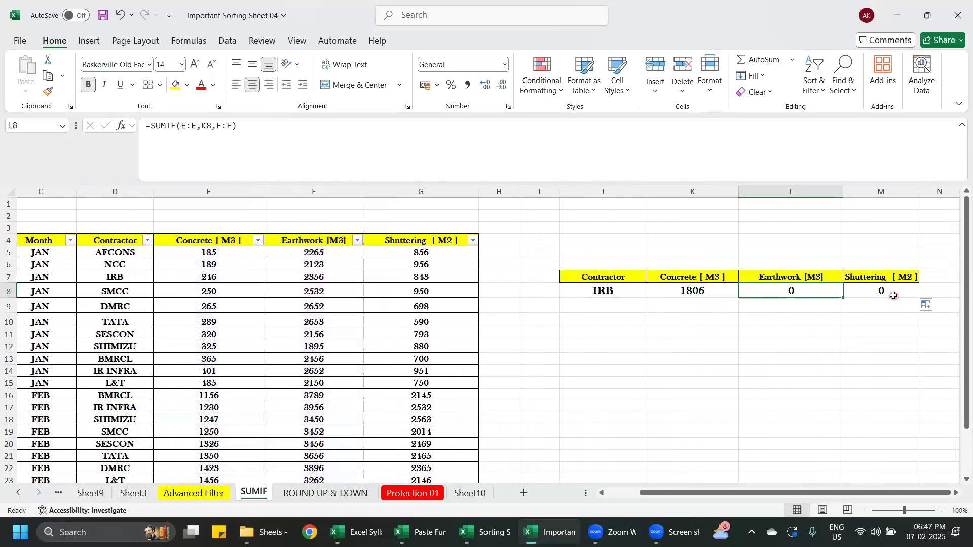
double_click(803, 291)
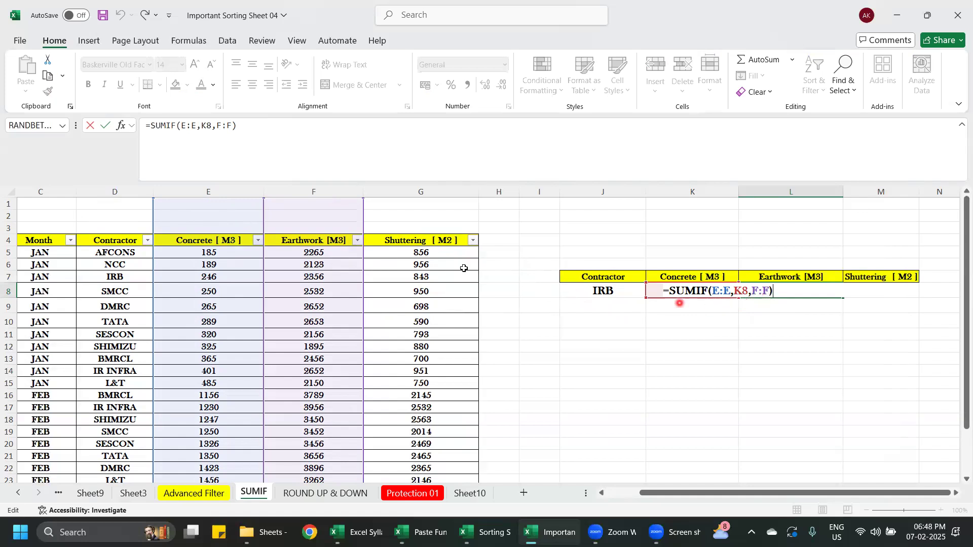
drag(152, 206, 136, 209)
drag(264, 209, 250, 211)
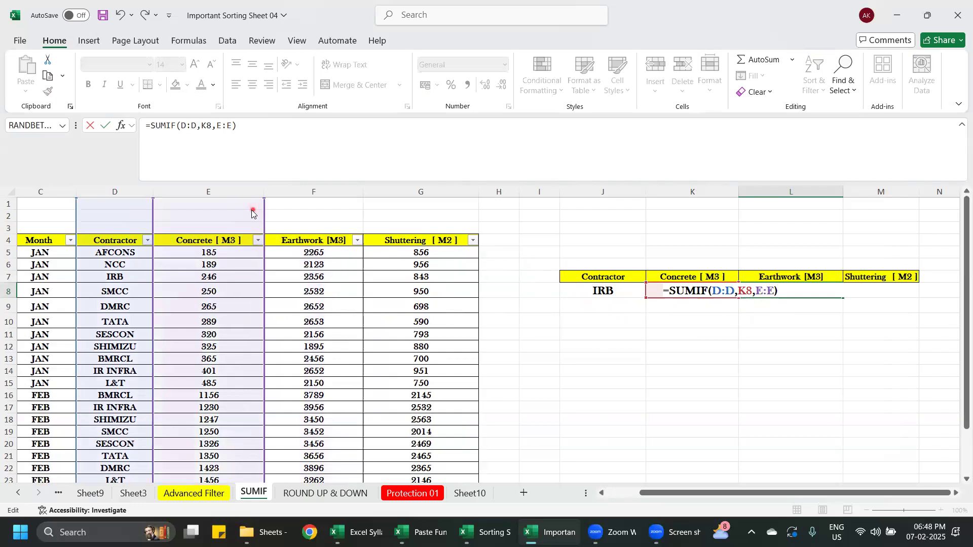
click(769, 293)
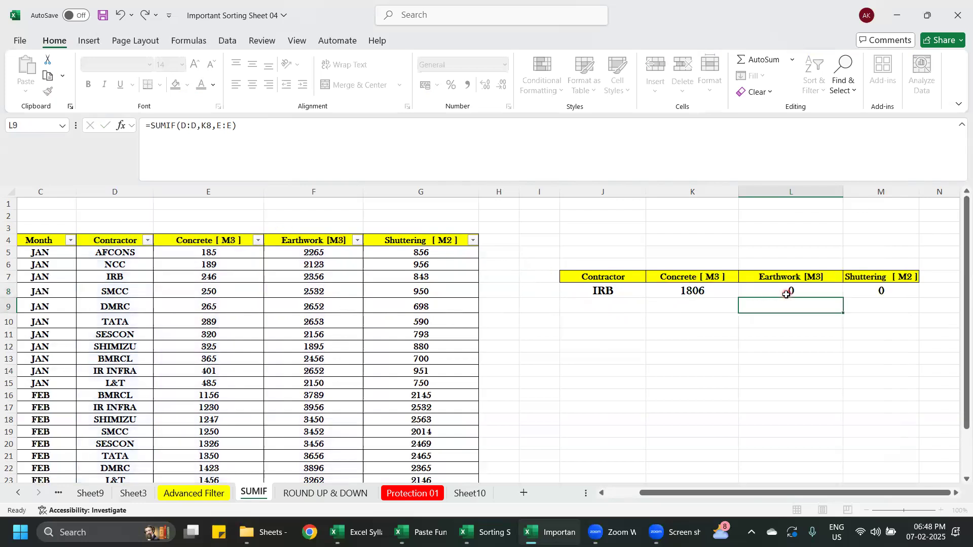
key(Return)
double_click(802, 291)
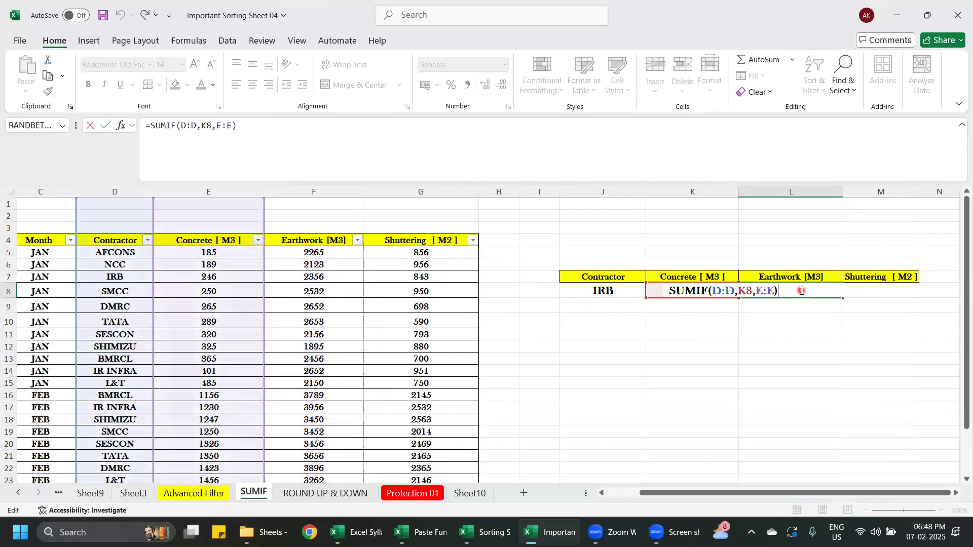
click(807, 322)
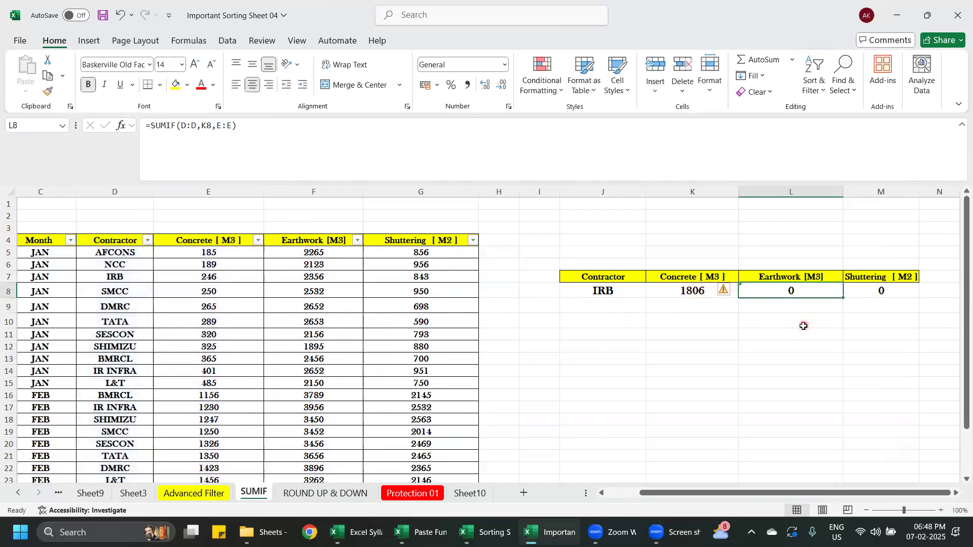
- Replace the copied formula in the Earthwork cell L8 with =SUMIF(D:D,J8,F:F) to total the contractor's earthwork
click(804, 290)
key(Delete)
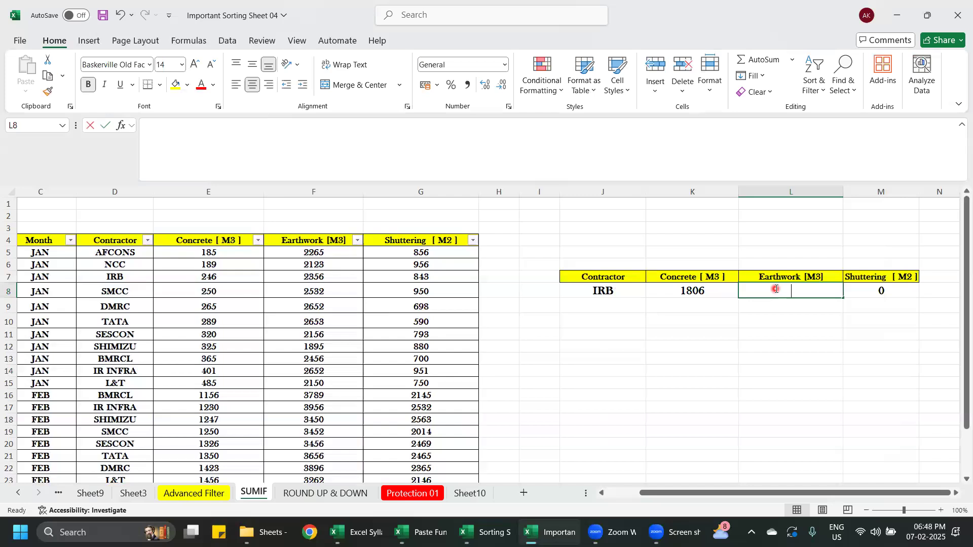
text(=SUMIF)
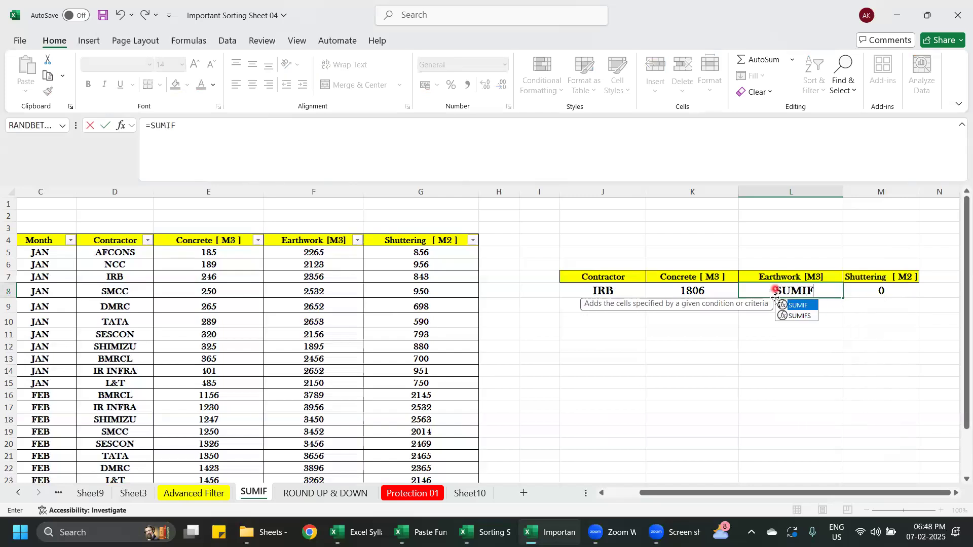
double_click(803, 306)
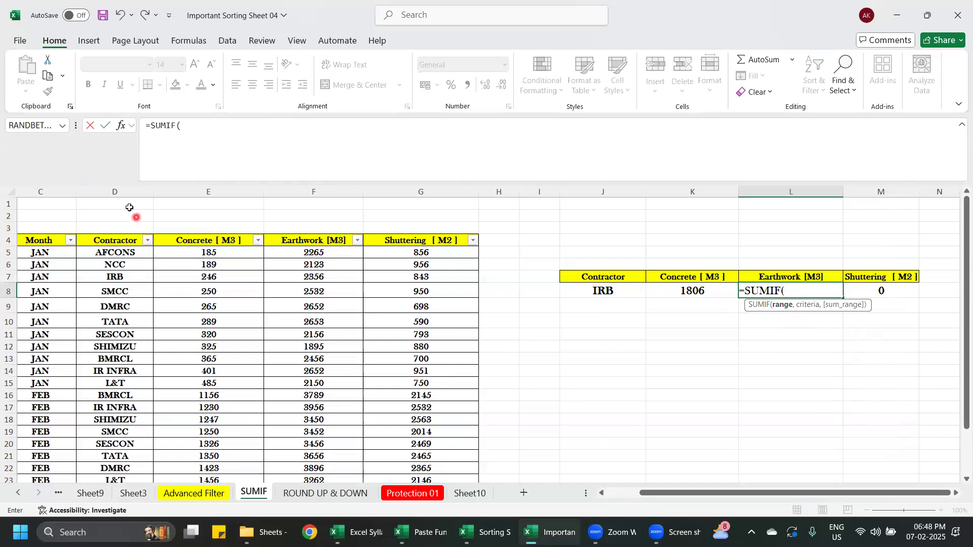
click(121, 191)
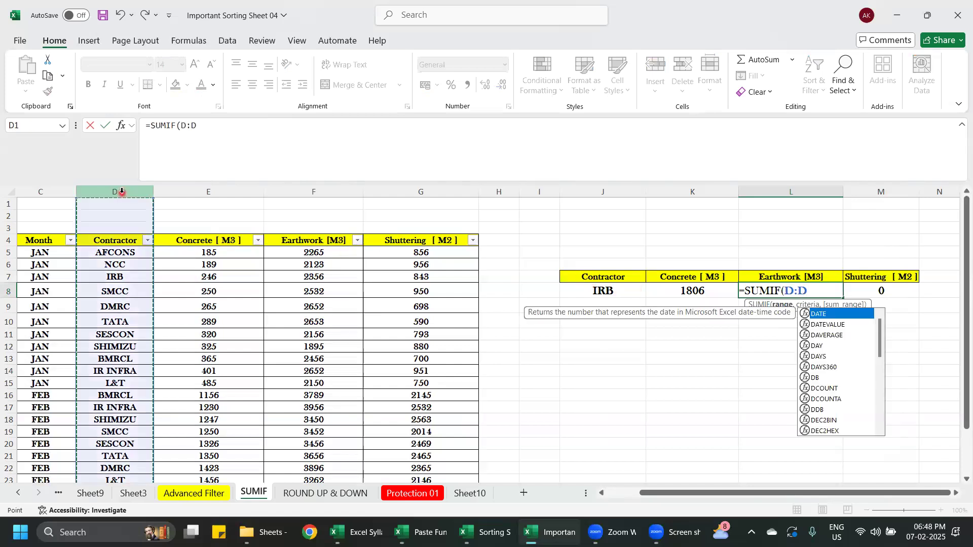
text(,)
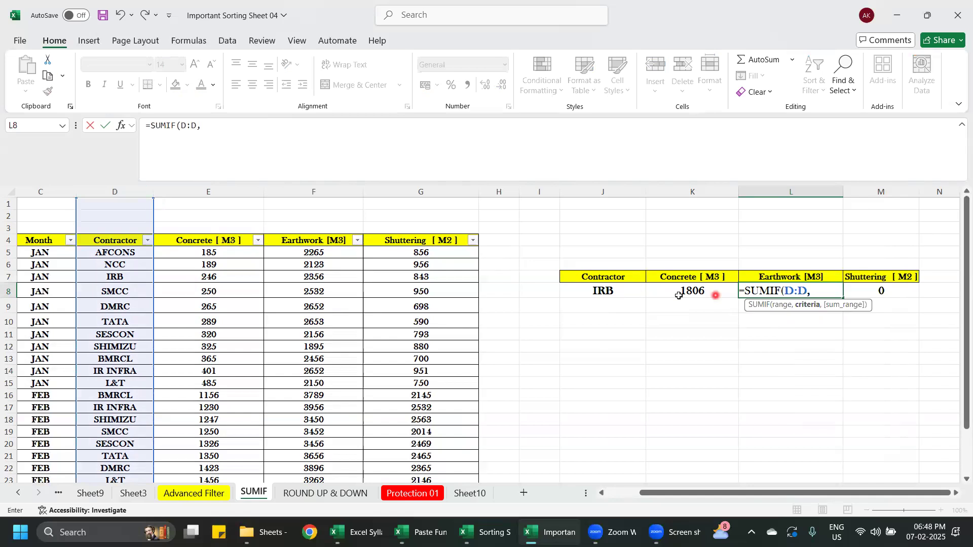
click(606, 290)
text(,)
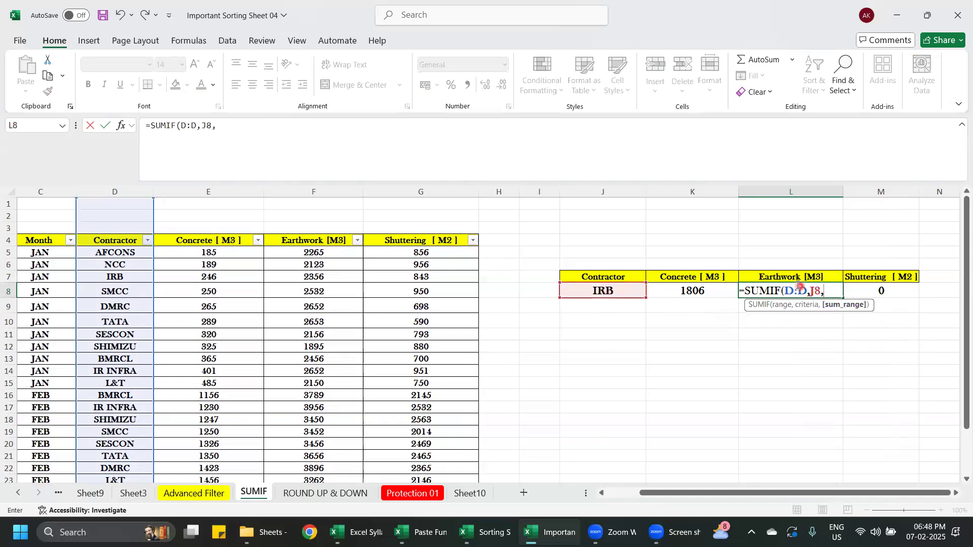
click(319, 191)
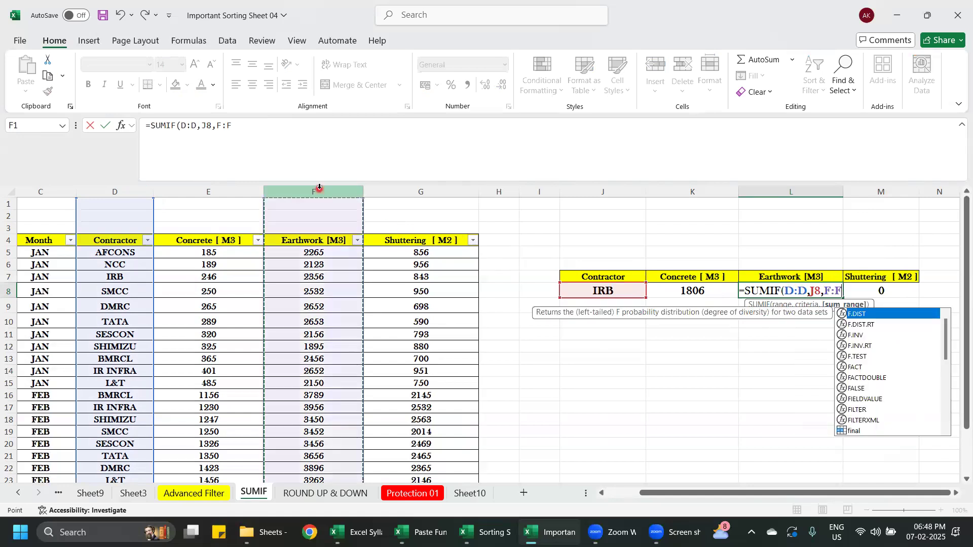
text())
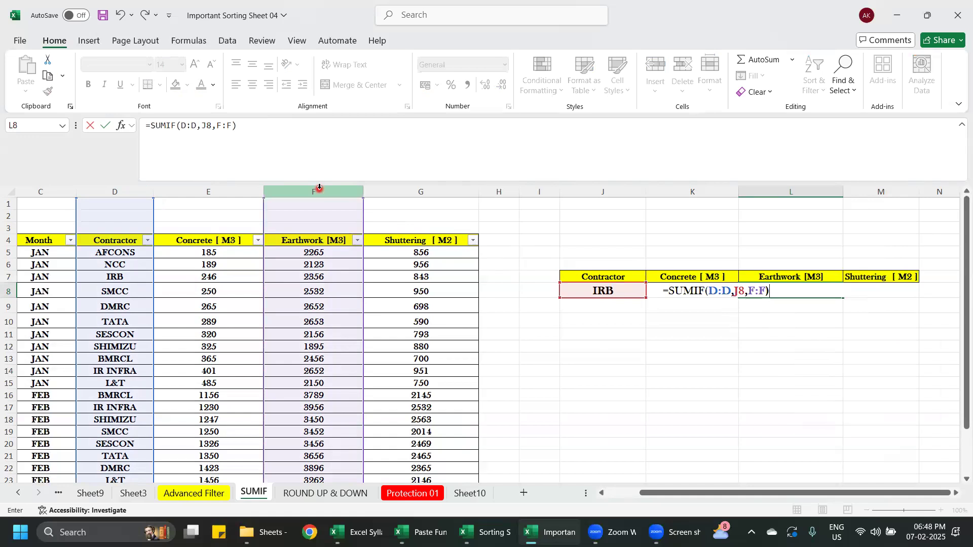
key(Return)
click(828, 289)
click(804, 343)
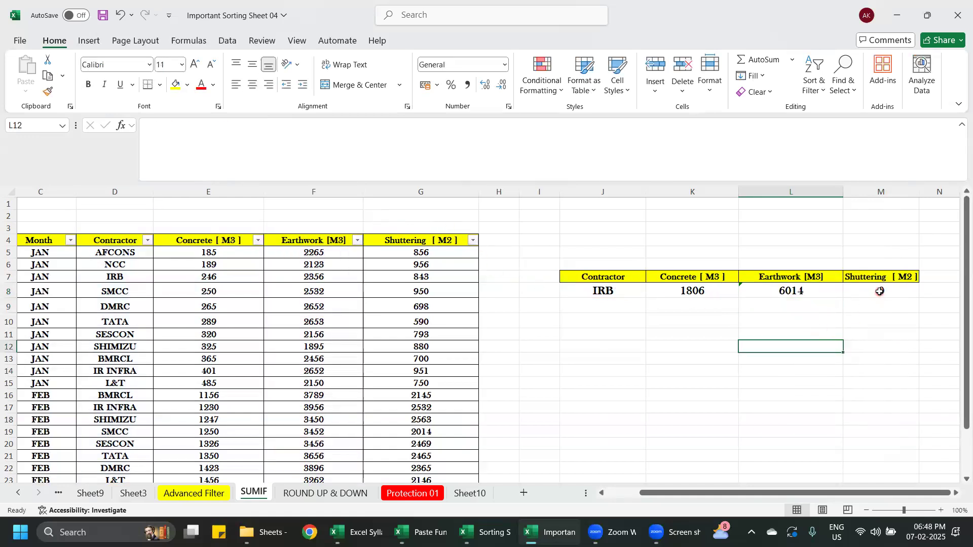
- Clear the copied formula from the Shuttering cell M8 of the summary table
double_click(880, 292)
click(863, 345)
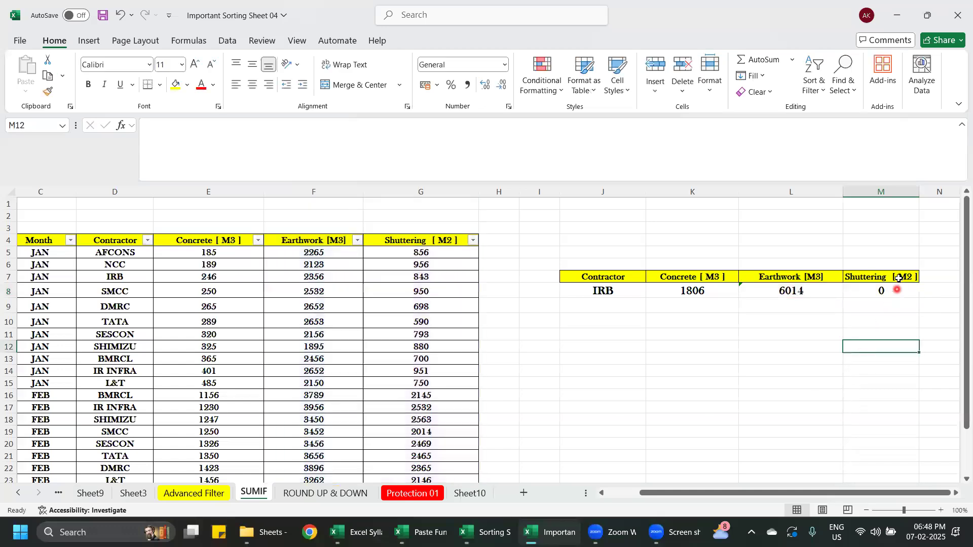
click(898, 293)
key(Delete)
click(893, 343)
- Total the contractor's shuttering in M8 with =SUMIF(D:D,J8,G:G)
click(888, 290)
double_click(888, 290)
text(=S)
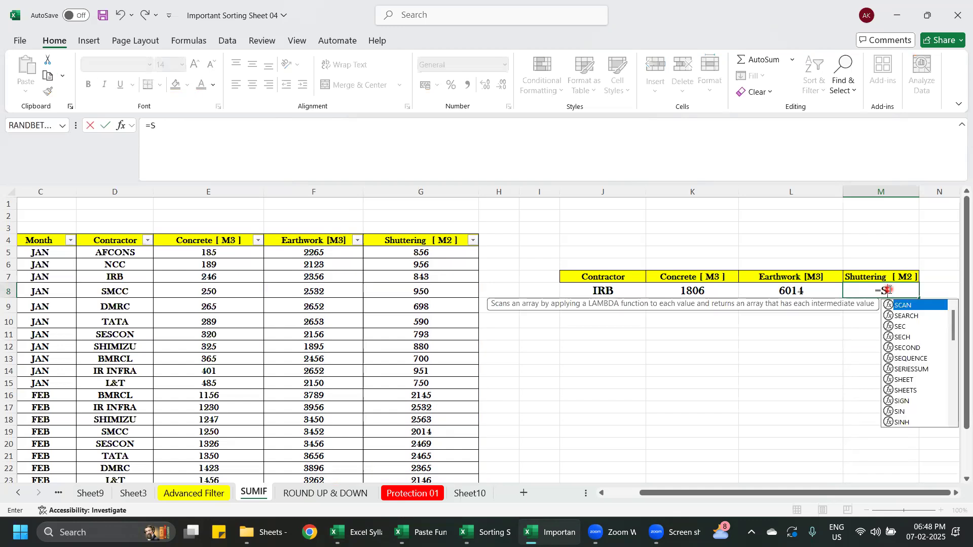
text(UMIF()
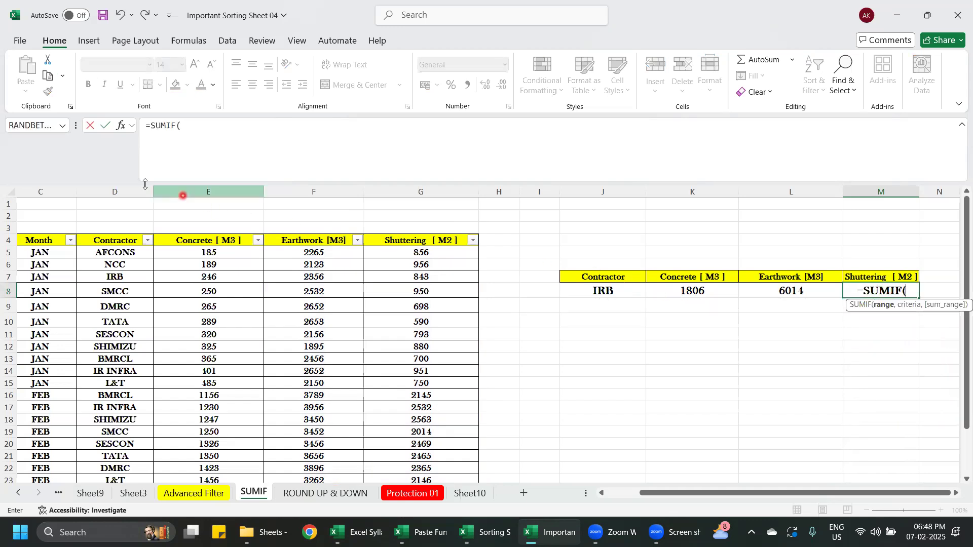
click(126, 188)
text(,)
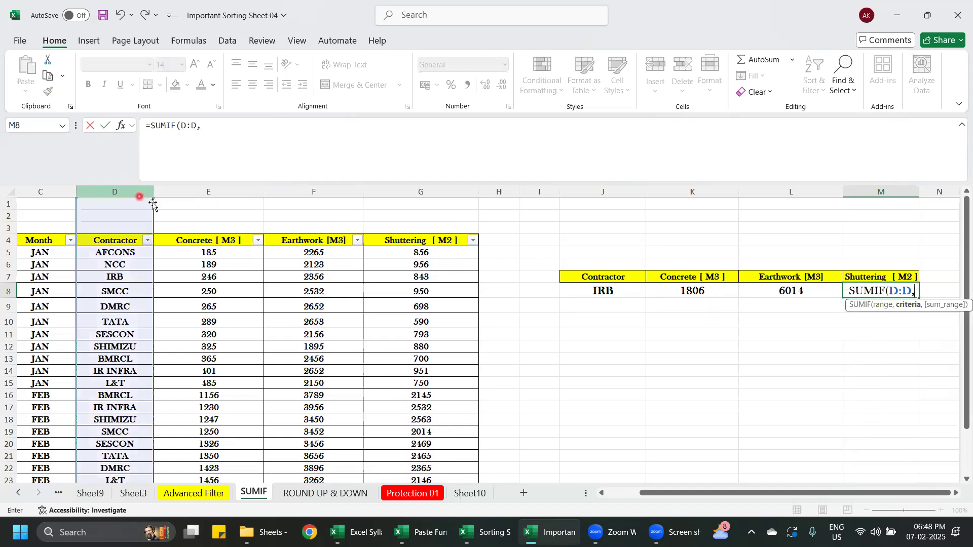
click(580, 291)
text(,)
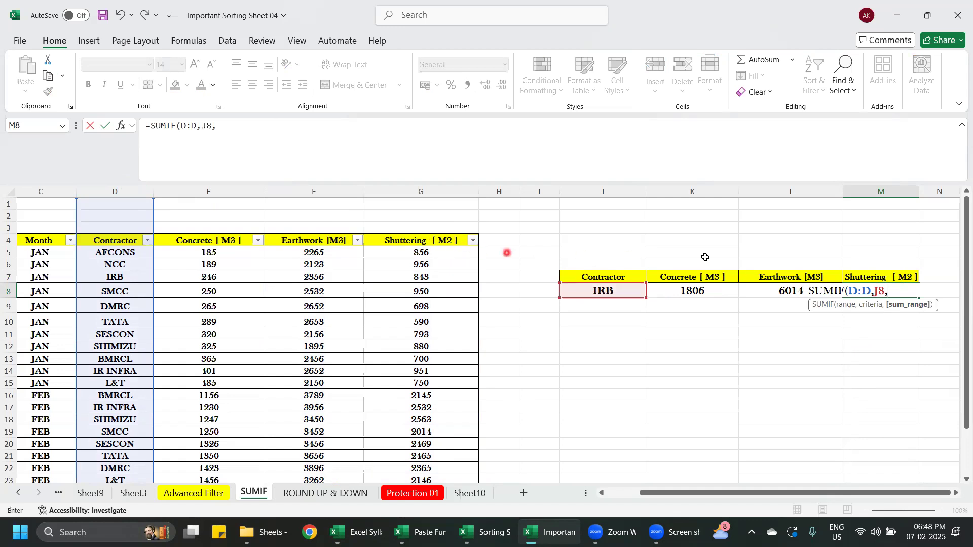
click(409, 192)
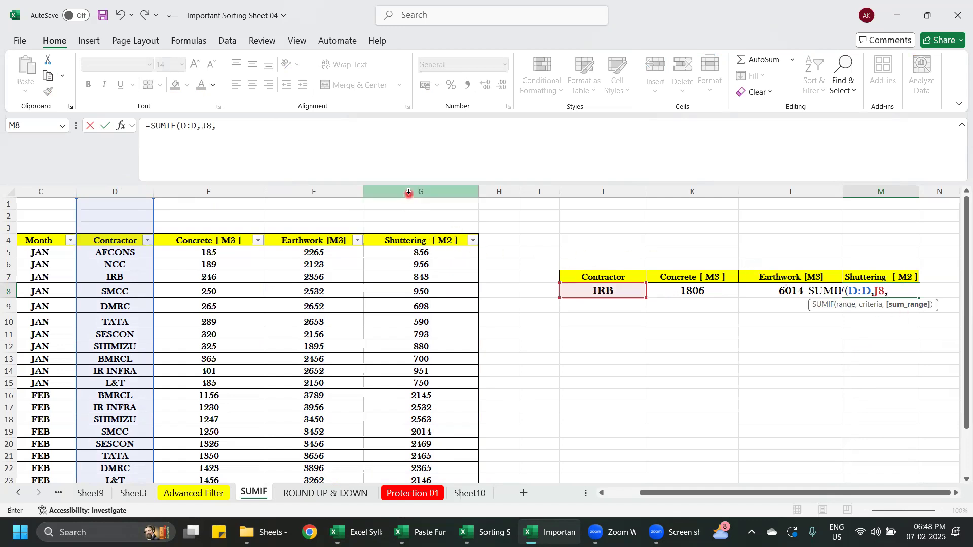
click(409, 192)
text())
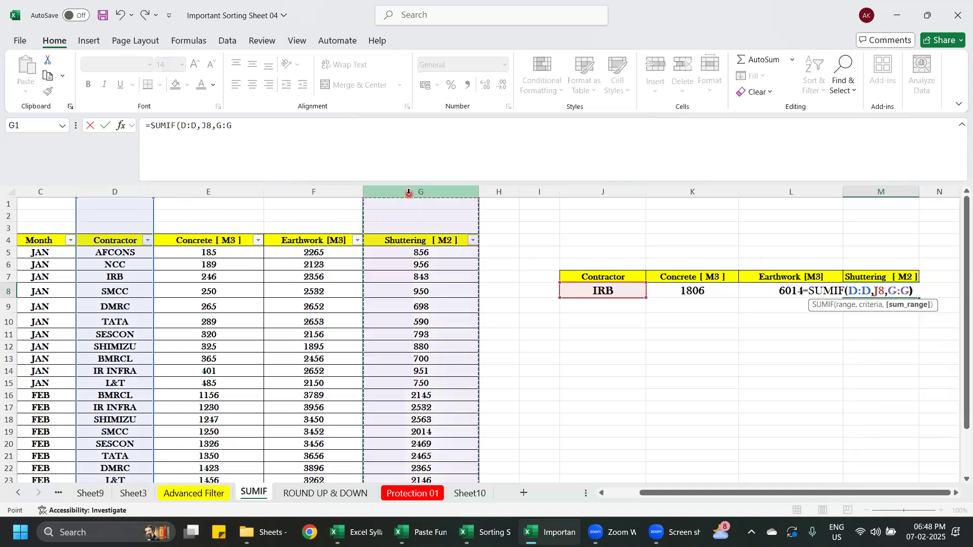
key(Return)
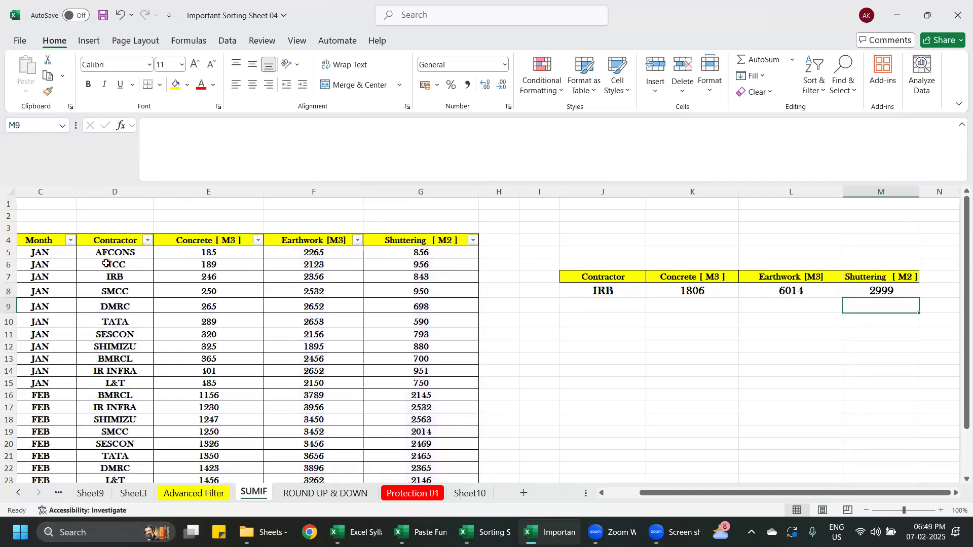
- Change the contractor in J8 of the summary table to SMCC
drag(662, 495, 653, 495)
click(751, 392)
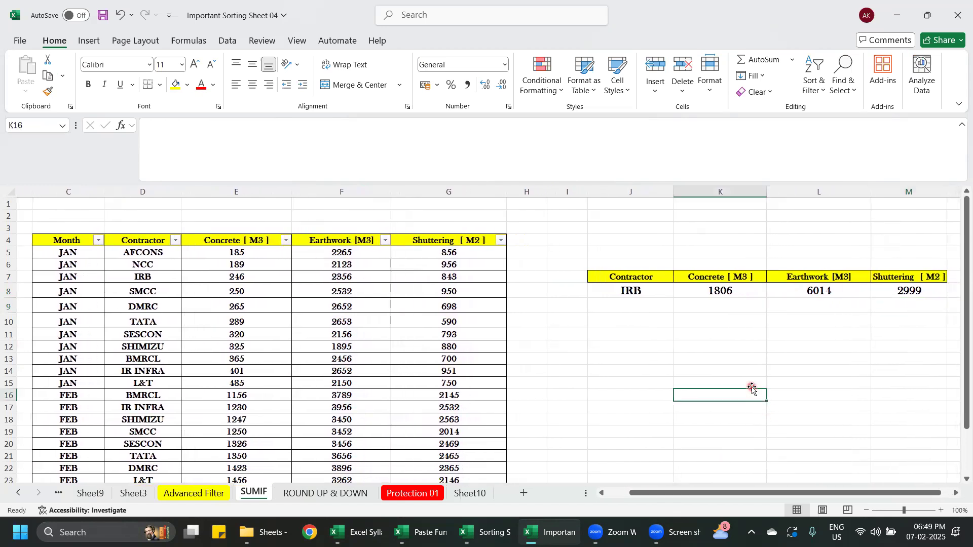
click(676, 357)
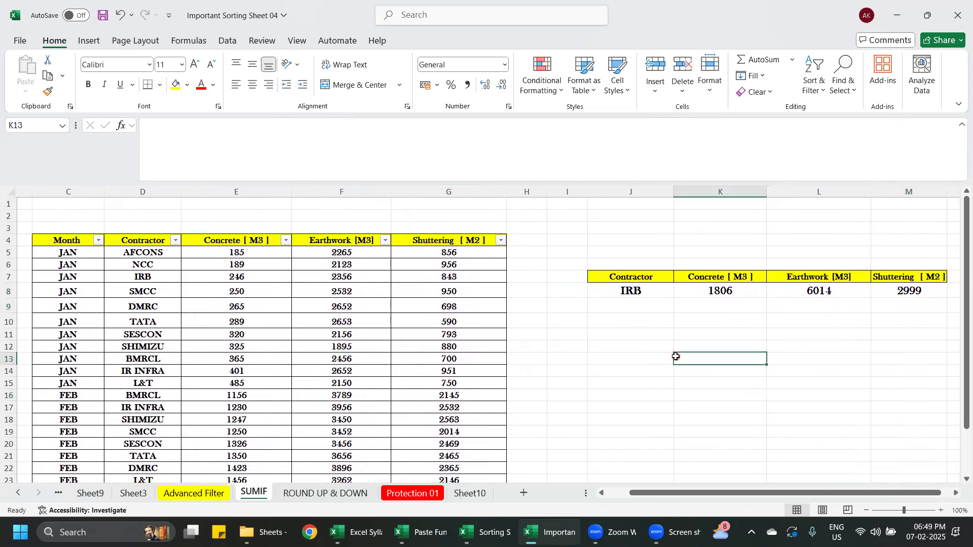
click(643, 307)
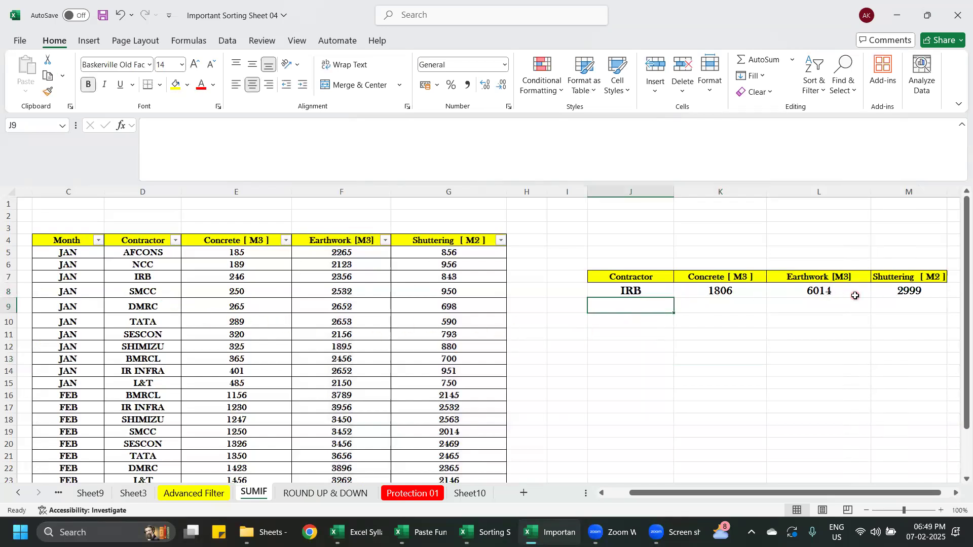
click(644, 293)
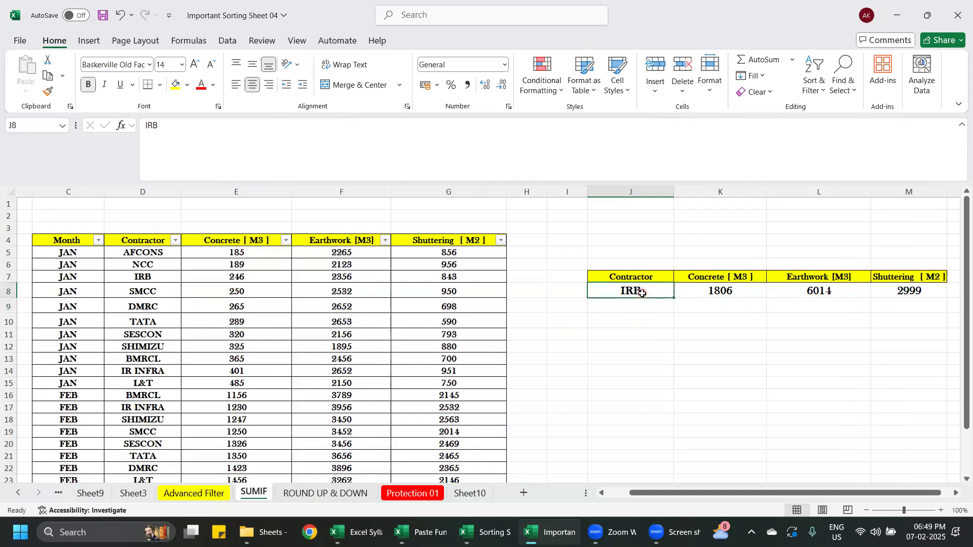
click(151, 294)
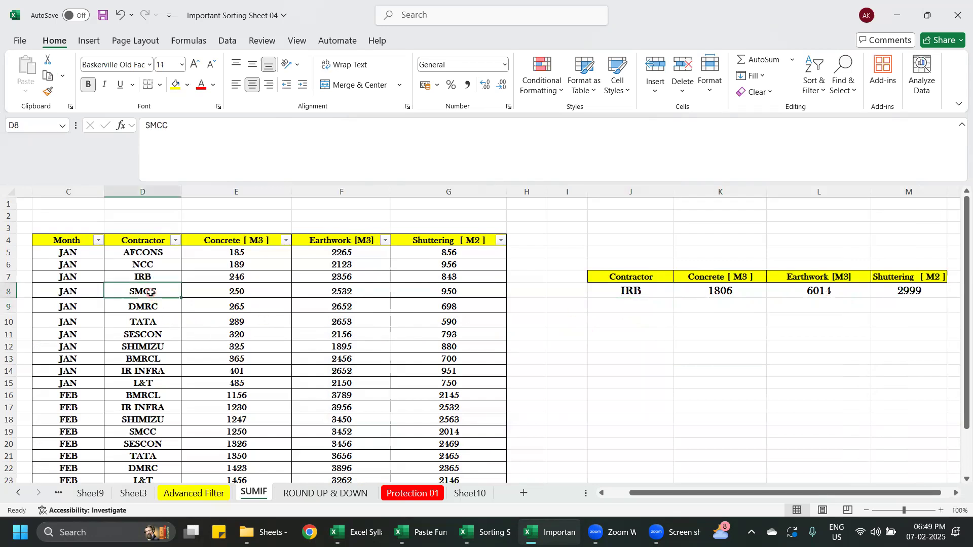
click(663, 292)
text(SMCC)
click(767, 371)
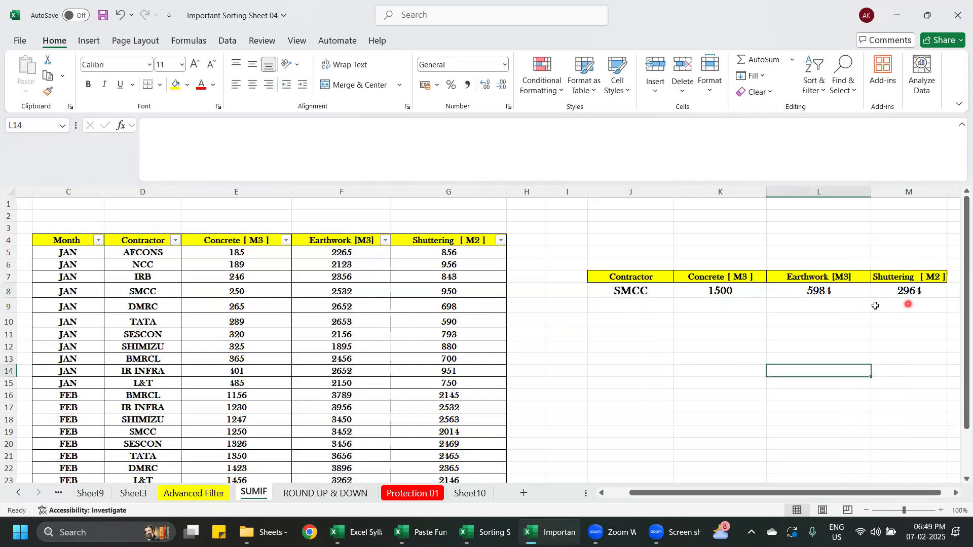
- Add IRB as a contractor in J9 and fill the SUMIF formulas from K8:M8 down to row 9
click(649, 307)
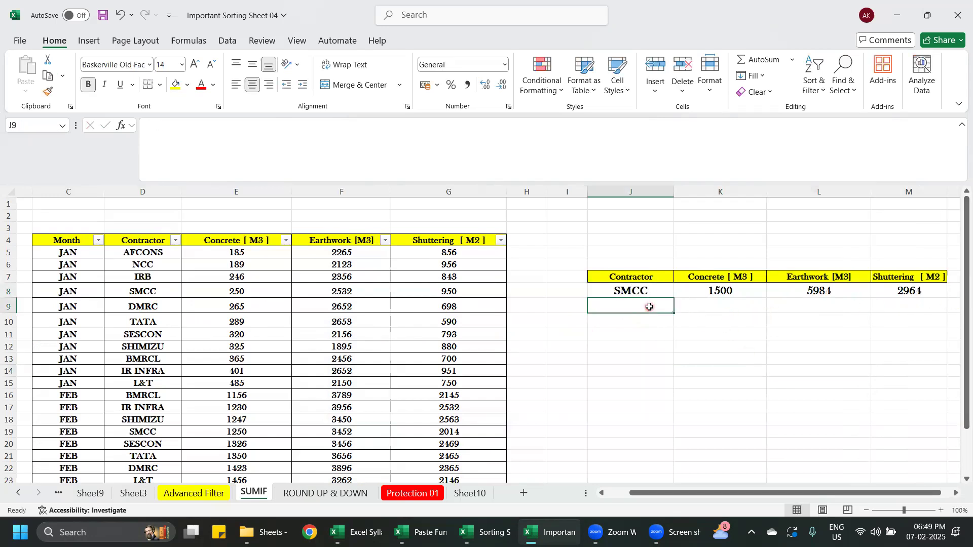
text(IRB)
click(675, 350)
drag(717, 291, 950, 311)
click(828, 372)
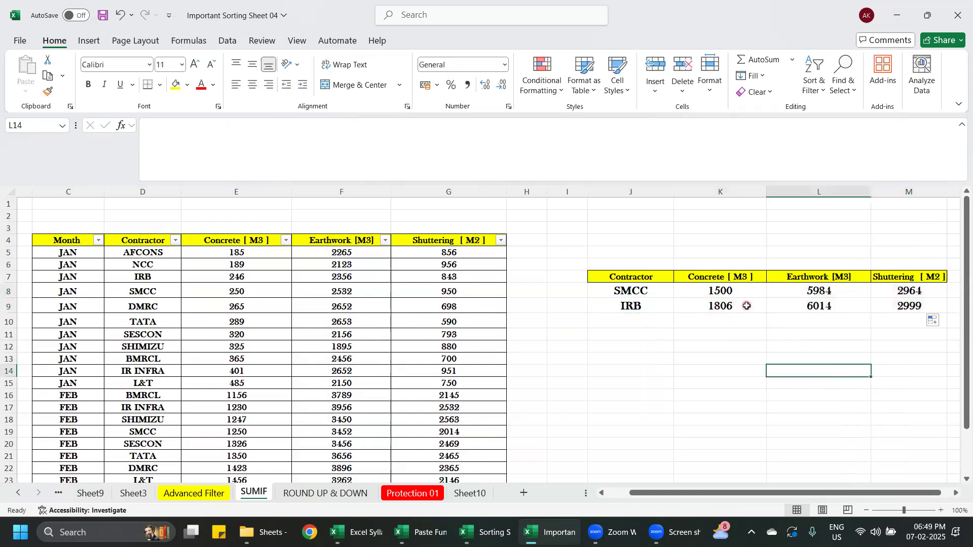
- Add TATA as a contractor in J10 and fill the SUMIF formulas down to K10:M10
click(647, 321)
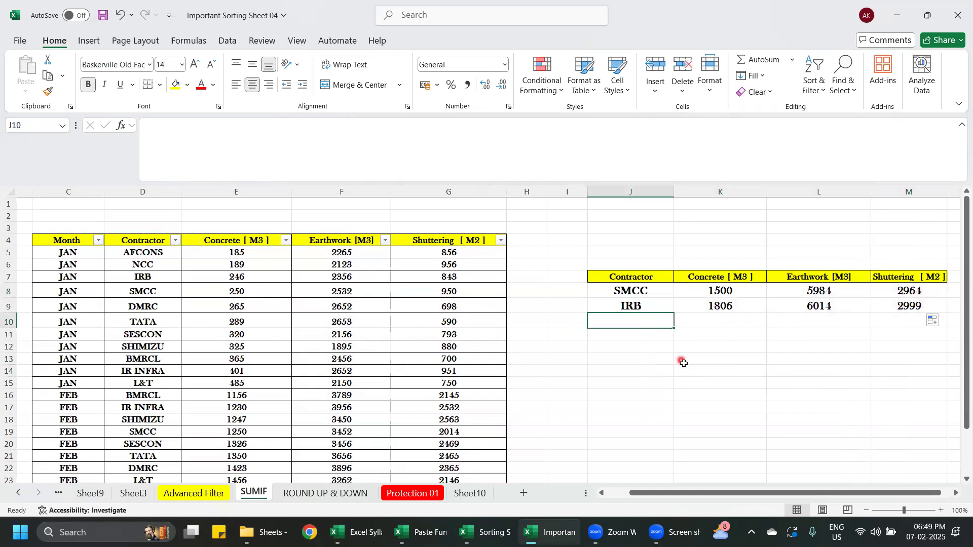
text(TATA)
click(684, 363)
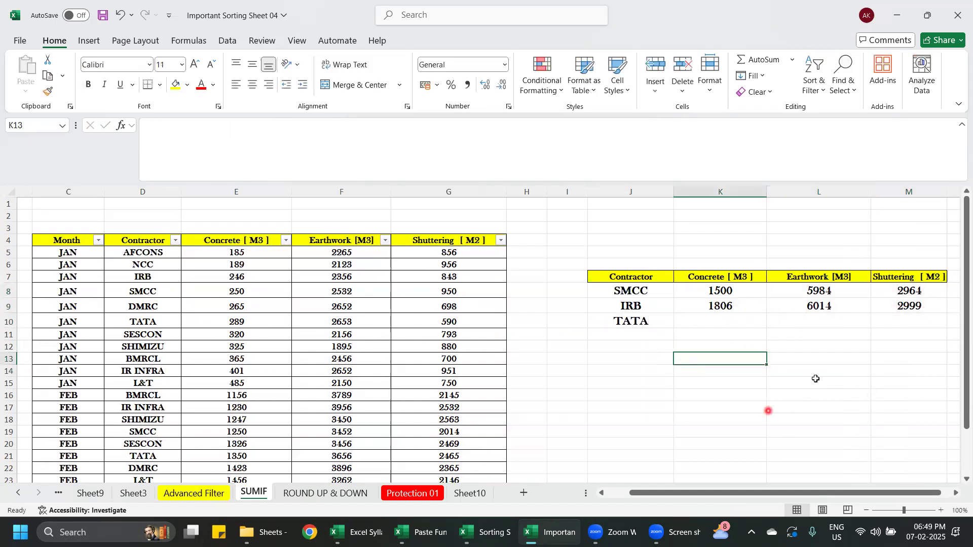
drag(723, 305, 958, 327)
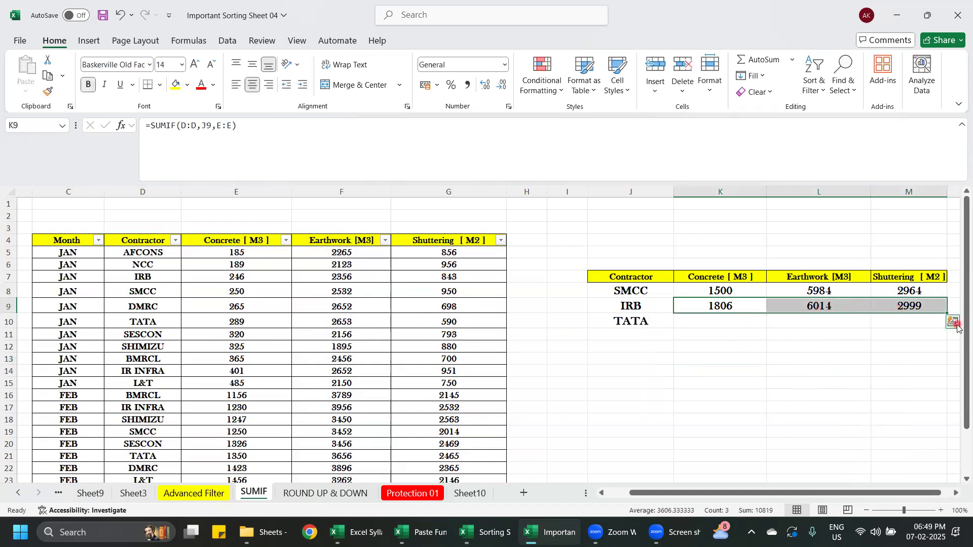
click(946, 331)
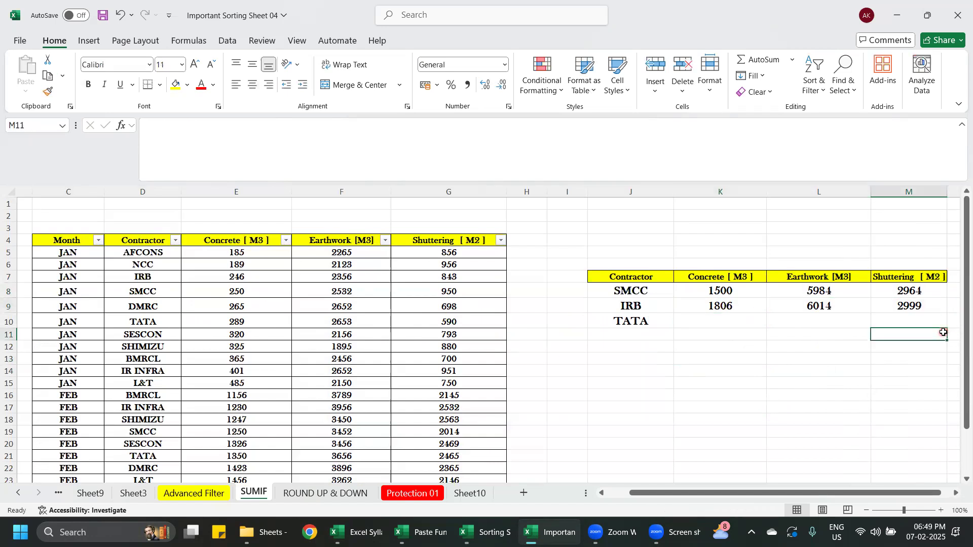
drag(729, 306, 953, 323)
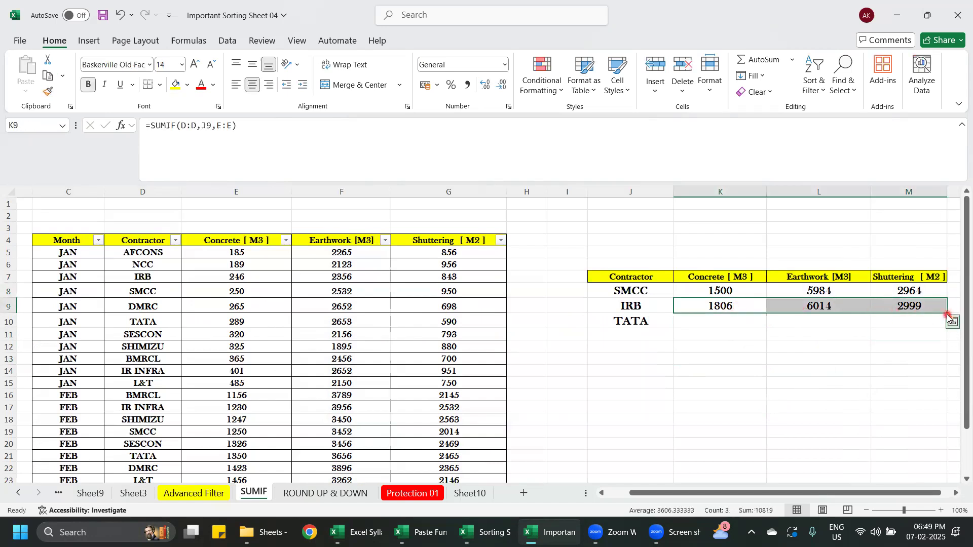
click(949, 320)
click(914, 318)
drag(739, 293, 951, 322)
click(865, 369)
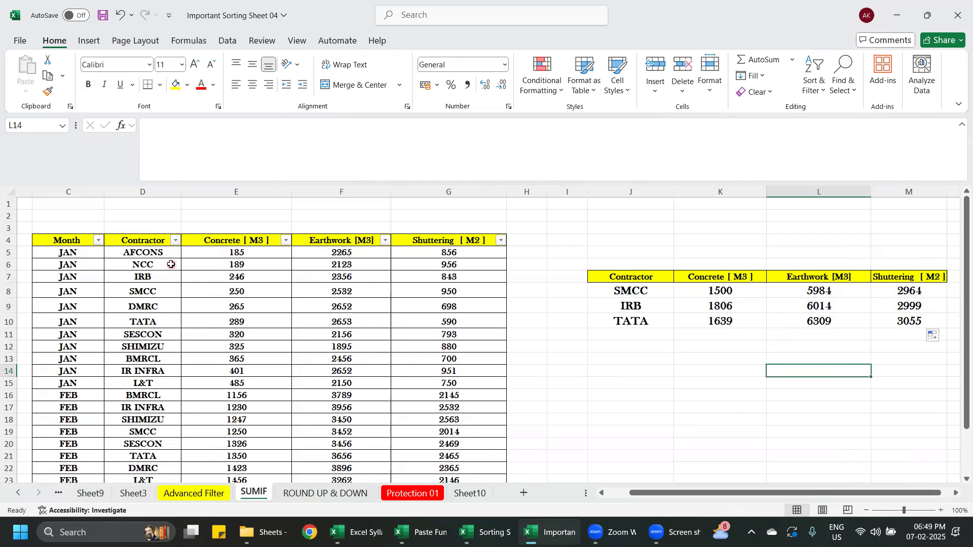
- Widen the summary table's Concrete column K and Shuttering column M slightly
click(607, 368)
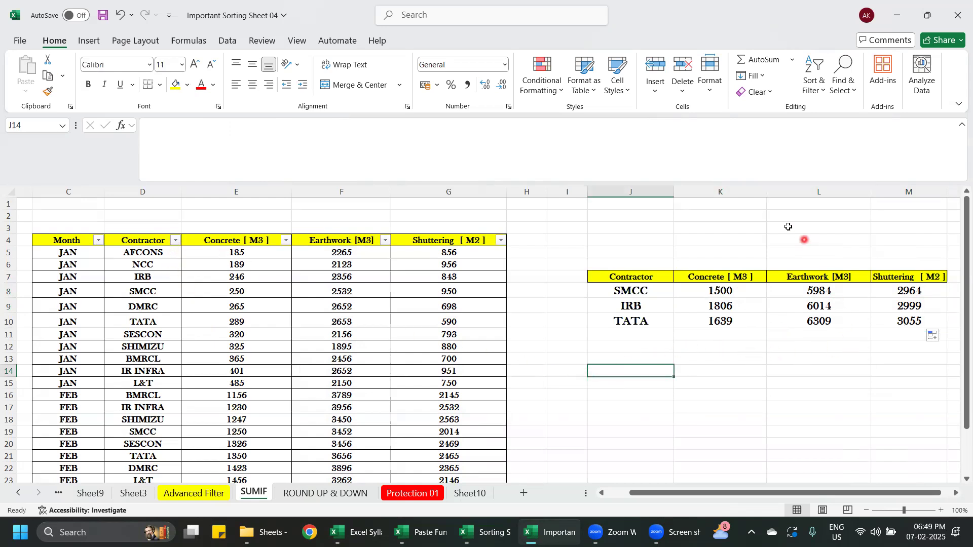
drag(767, 195, 779, 195)
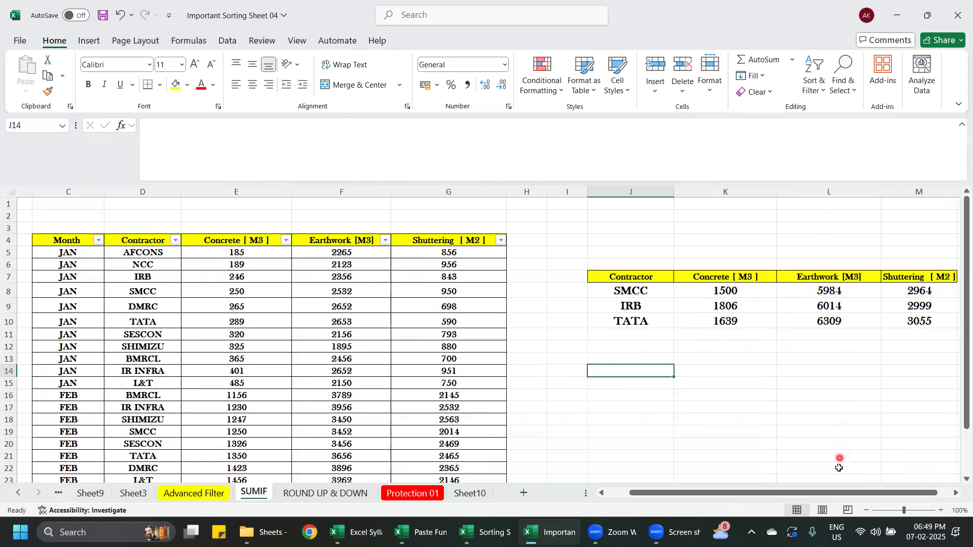
drag(840, 493, 845, 492)
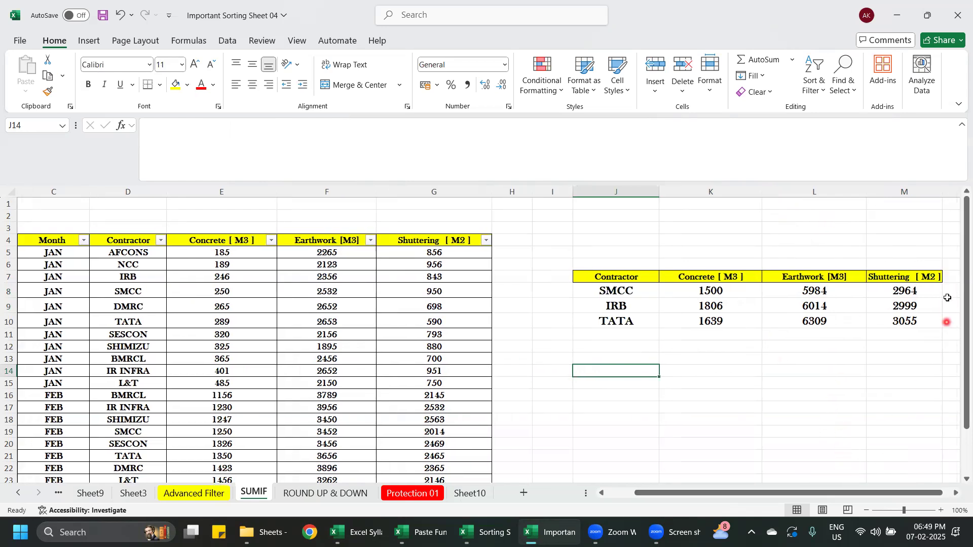
drag(943, 193, 955, 193)
click(870, 384)
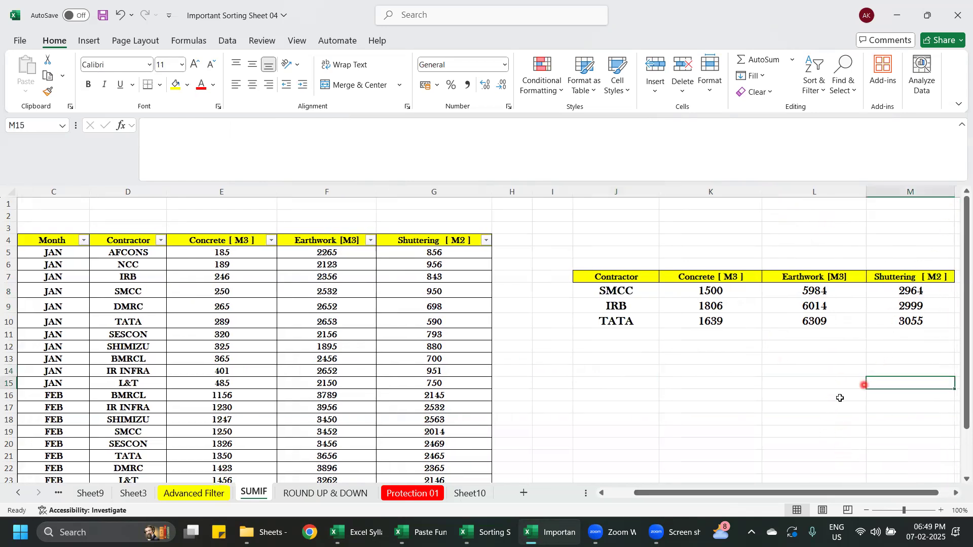
- Capture a screenshot of the contractor summary table and paste it as a picture directly below that table
mouse_move(749, 493)
mouse_down()
mouse_move(717, 495)
mouse_move(755, 496)
mouse_up()
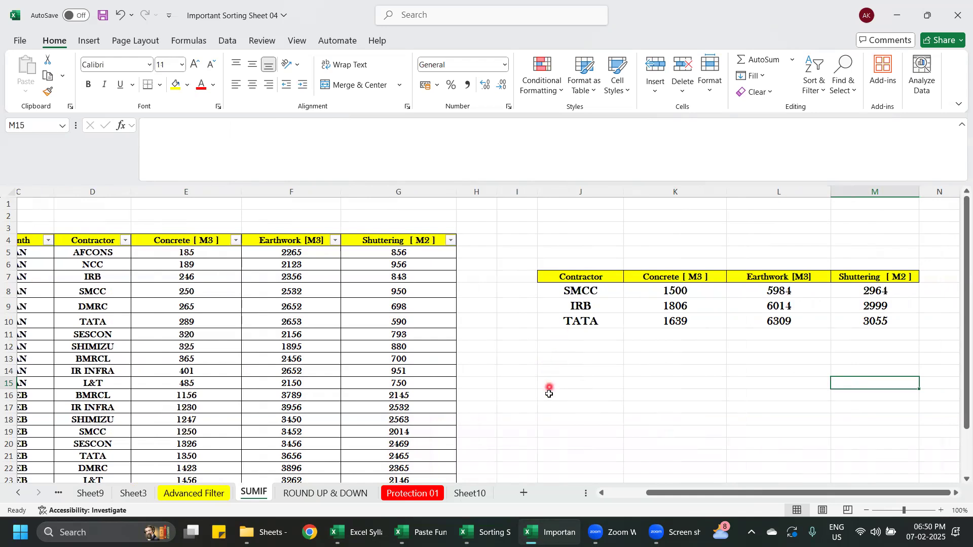
key(super+shift+s)
drag(521, 250, 921, 367)
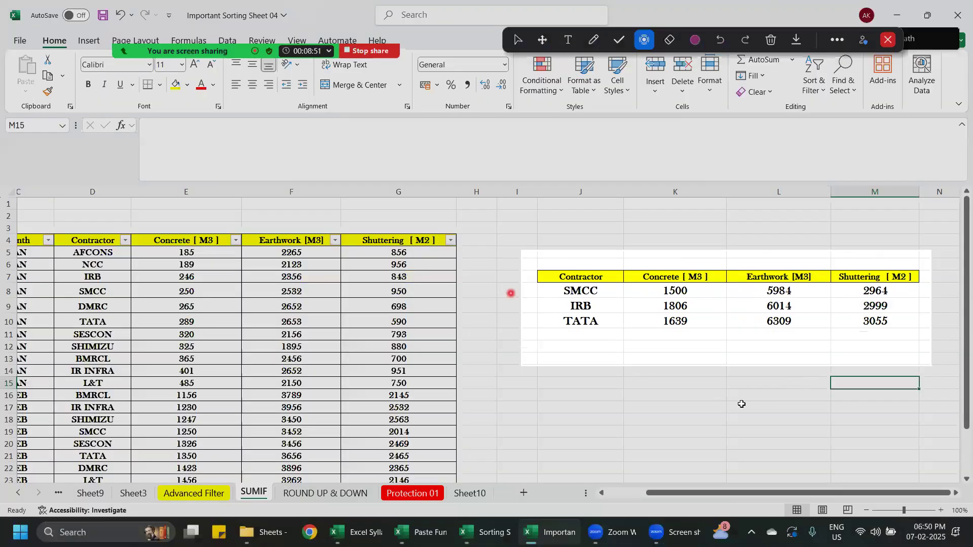
key(ctrl+v)
drag(843, 417, 617, 391)
drag(726, 400, 630, 389)
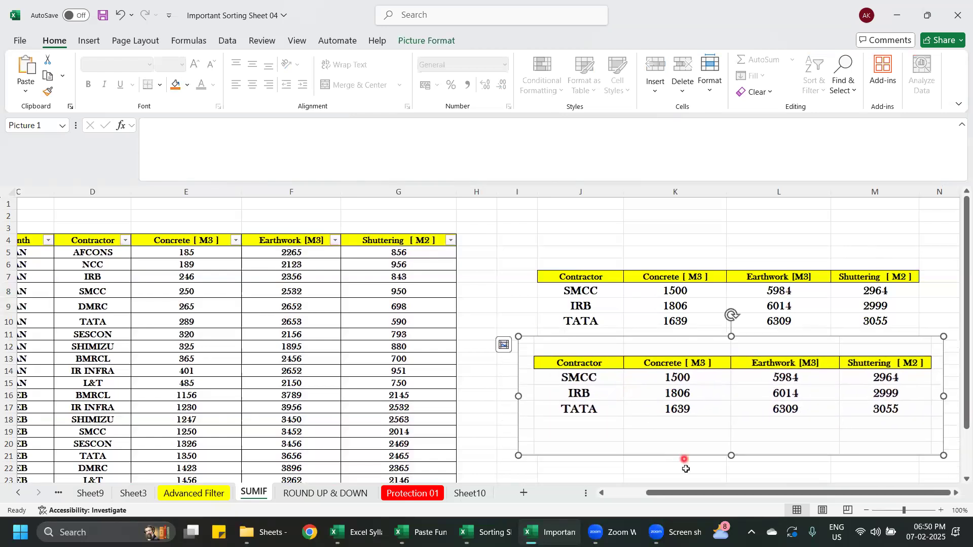
- Enter =SUBTOTAL(9,E5:E26) in E27 beneath the data table's Concrete column
drag(682, 495, 664, 495)
scroll(252, 375, down, 2)
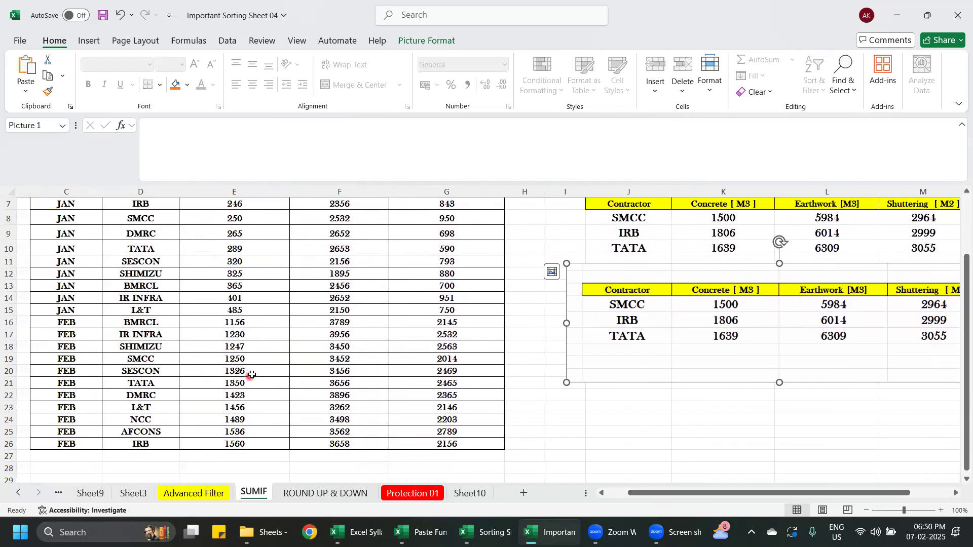
scroll(252, 376, down, 1)
click(251, 422)
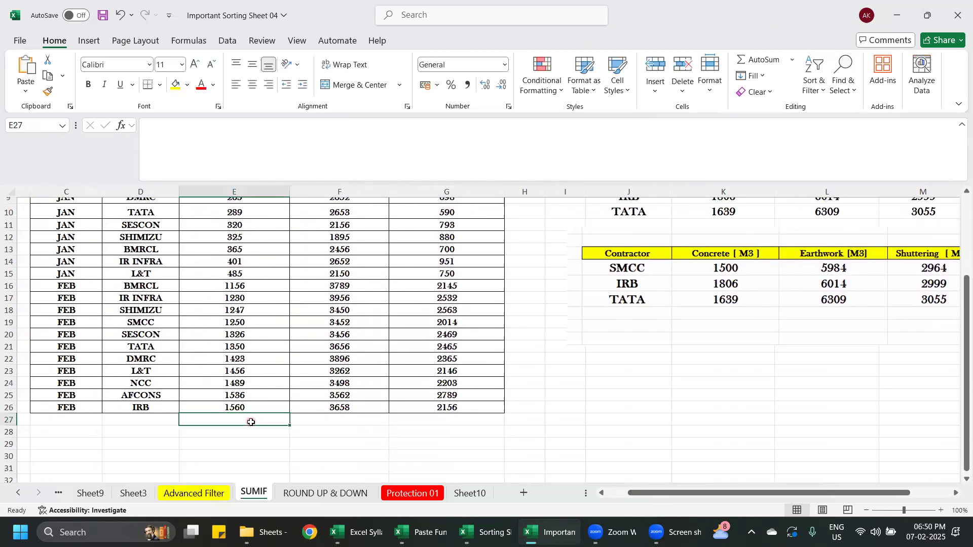
text(=SUN)
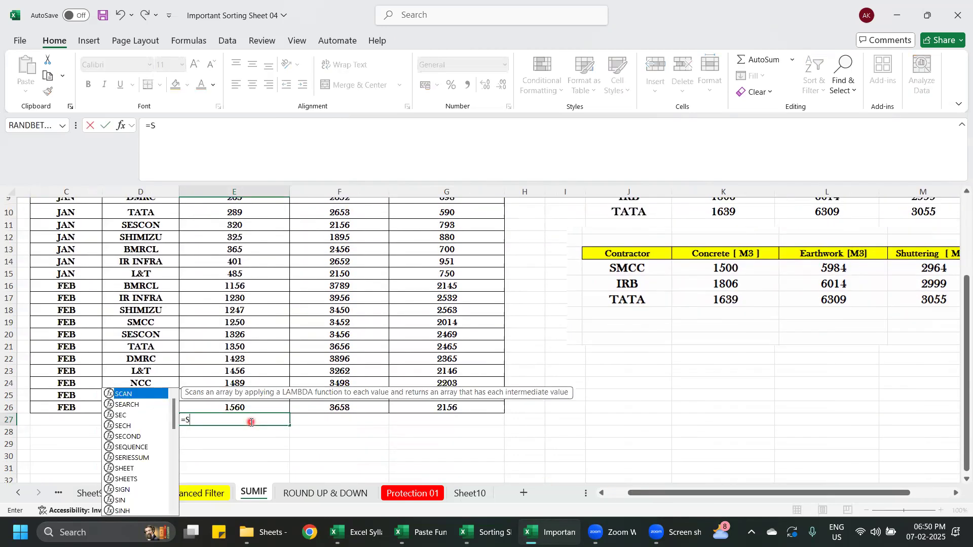
key(BackSpace)
key(BackSpace)
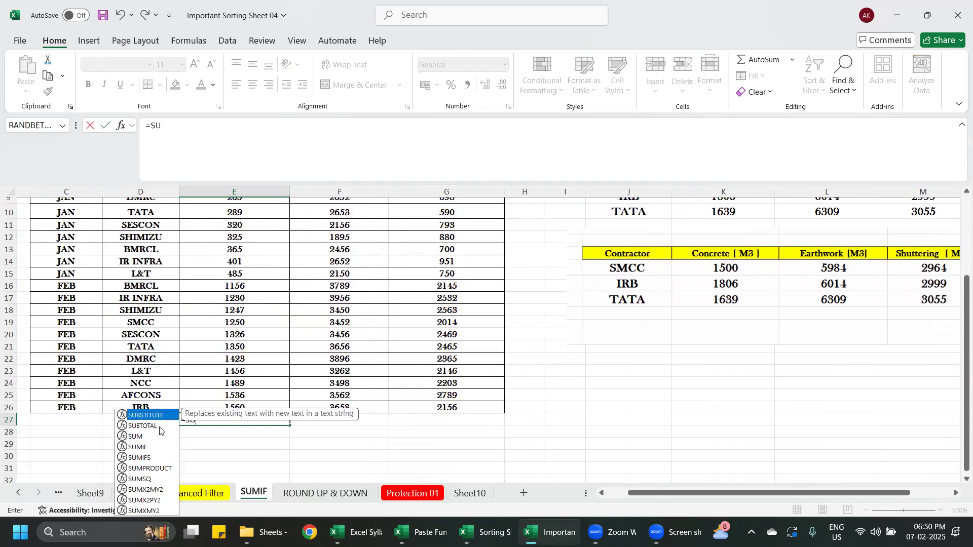
double_click(159, 427)
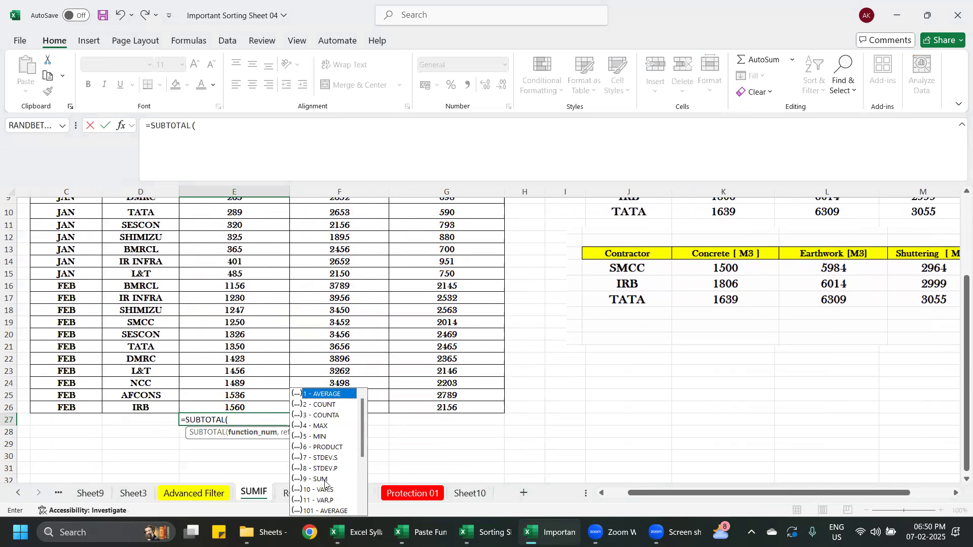
text(9,)
scroll(235, 380, up, 3)
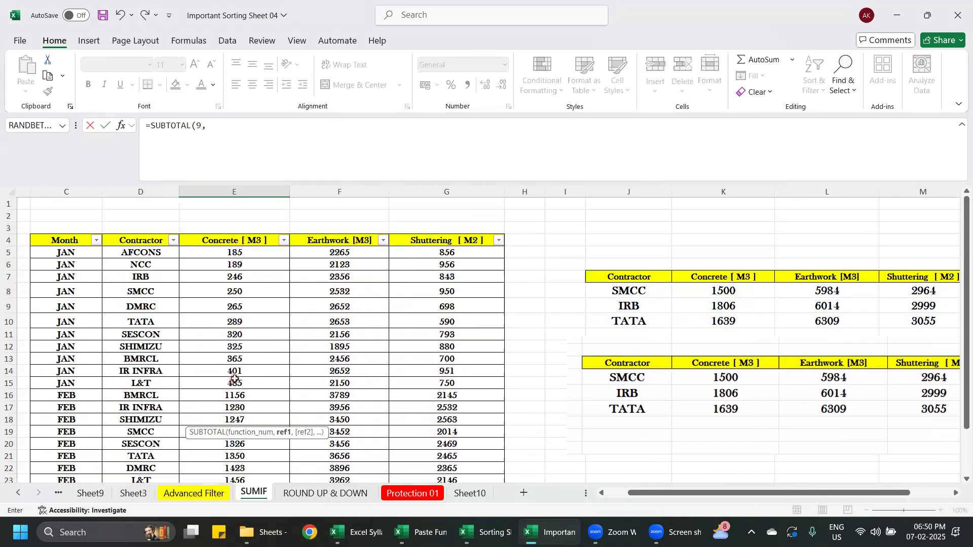
drag(242, 253, 240, 455)
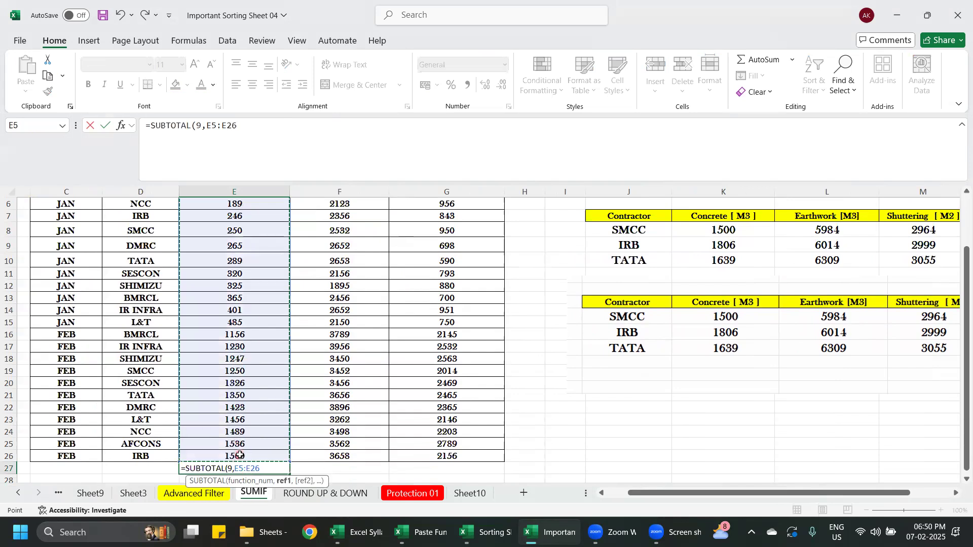
text())
key(Return)
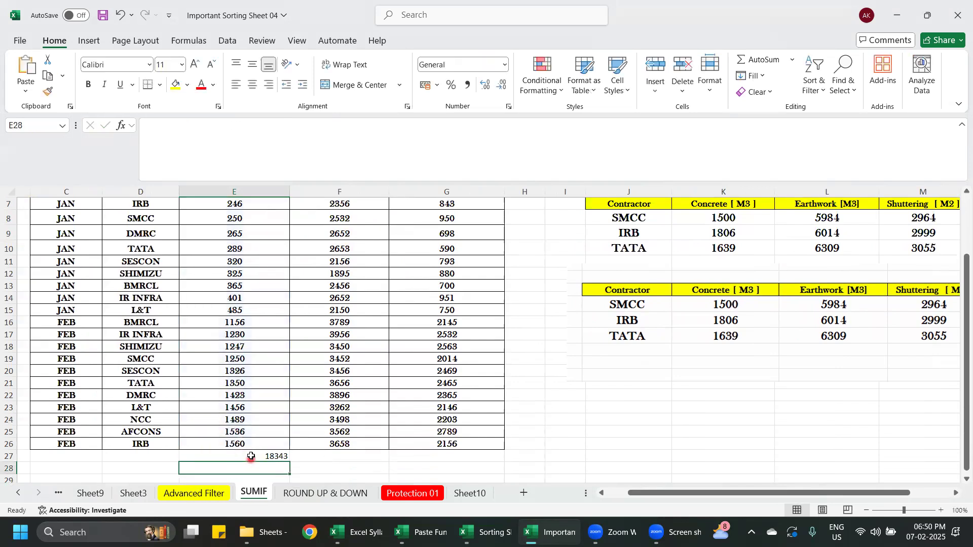
- Fill the E27 SUBTOTAL formula across to G27 and format E27:G27 as centred, yellow-filled, bold, size 14
click(251, 456)
drag(289, 463, 489, 465)
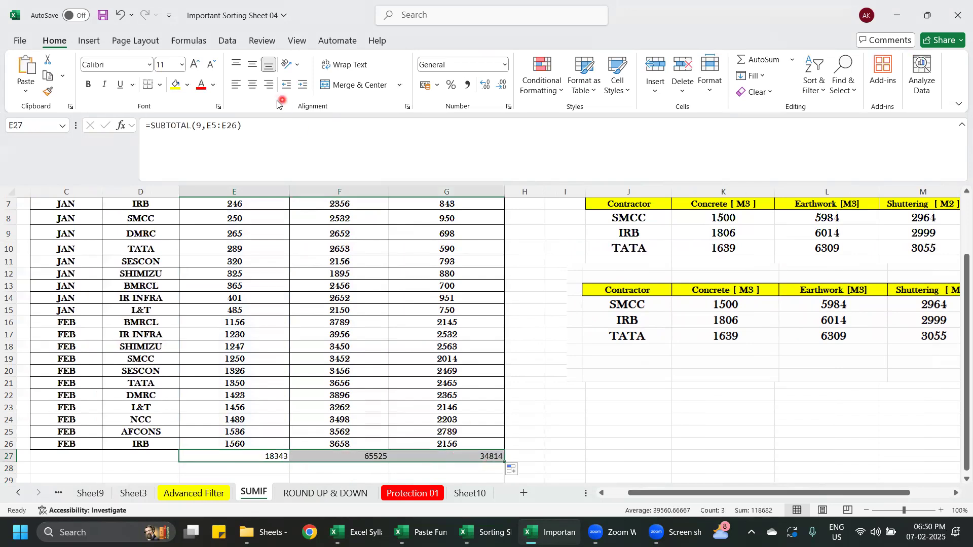
click(252, 85)
click(175, 85)
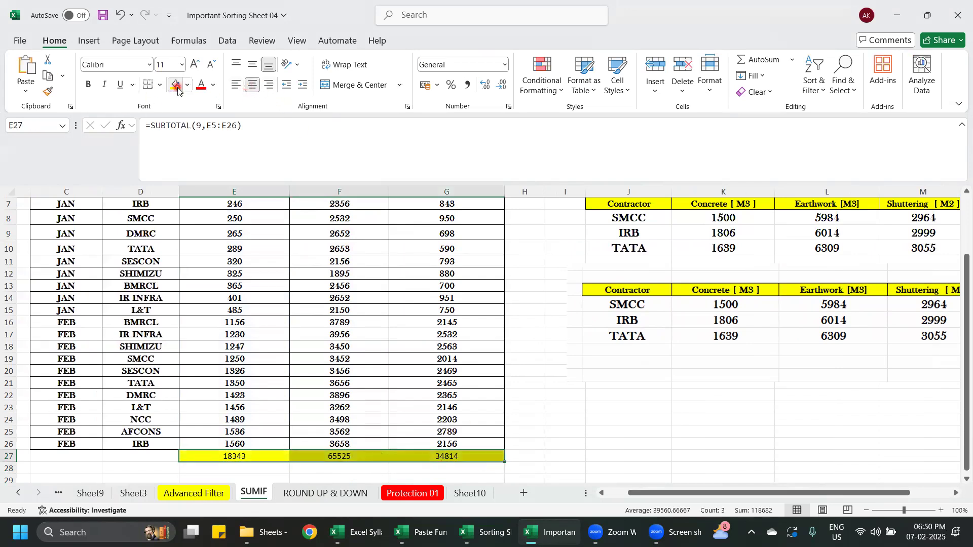
click(89, 85)
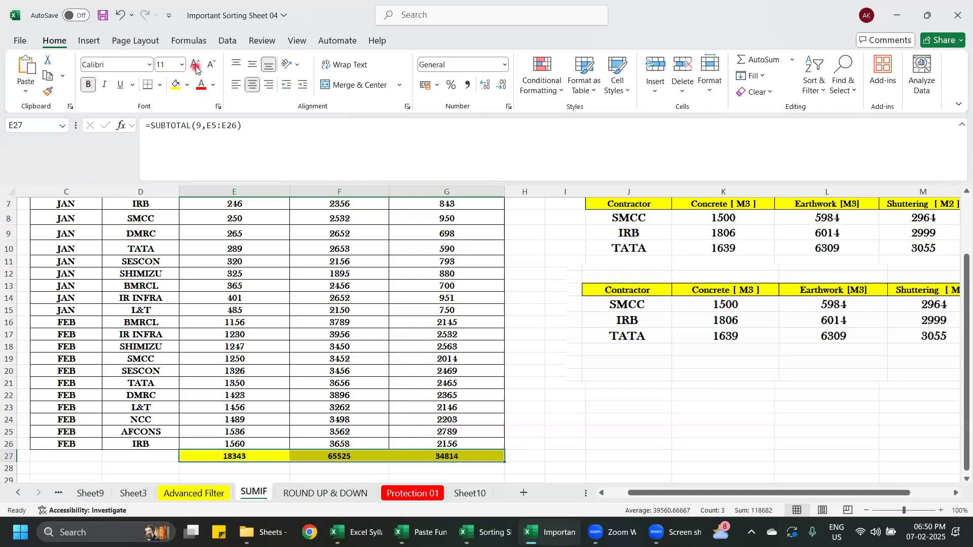
- Move the pasted summary picture closer to the data table, beneath the live summary table
click(581, 347)
scroll(752, 400, up, 1)
drag(755, 381, 740, 380)
drag(564, 310, 603, 329)
drag(674, 360, 608, 330)
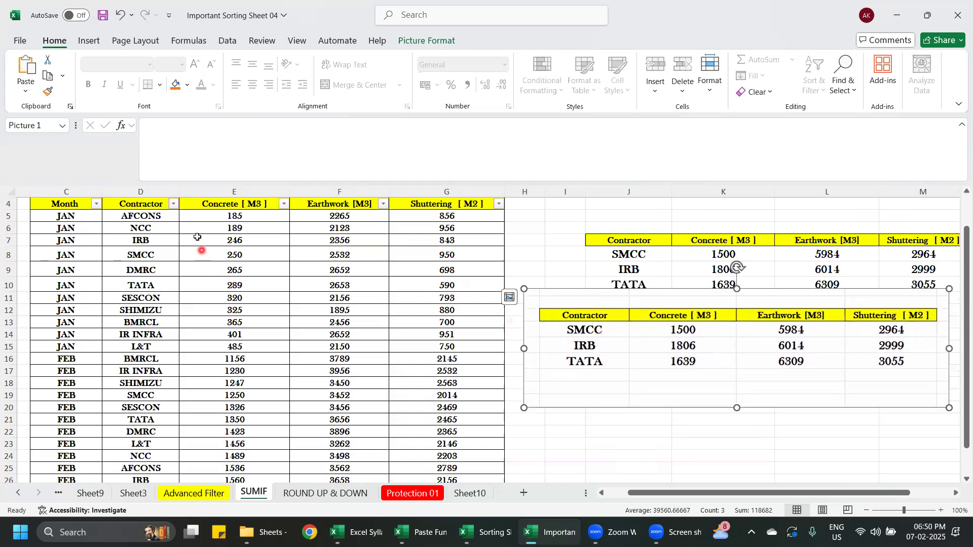
- Filter the data table's Contractor column to show only SMCC
click(172, 208)
click(45, 369)
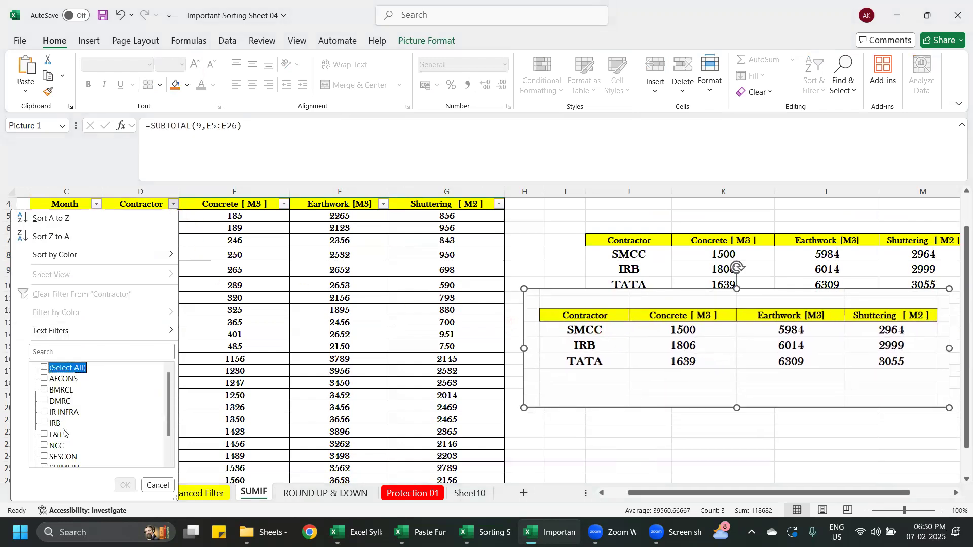
scroll(63, 432, down, 1)
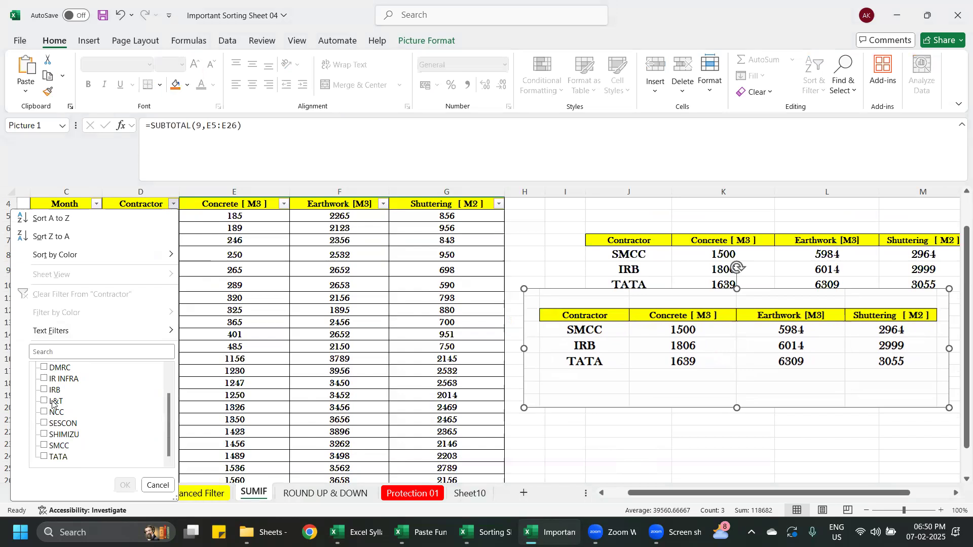
click(44, 445)
click(123, 486)
click(472, 404)
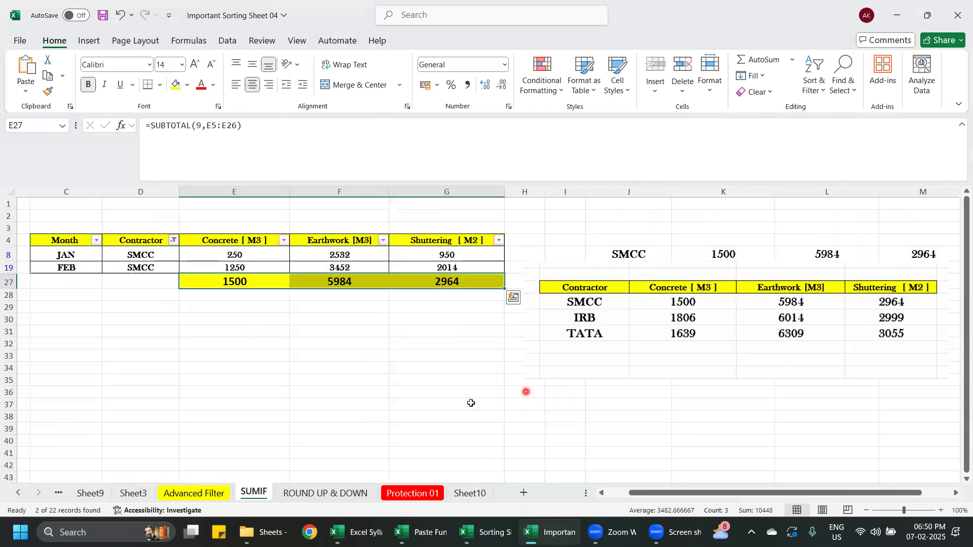
- Compare the filtered SMCC subtotals in row 27 with the SMCC row in the pasted picture
click(260, 285)
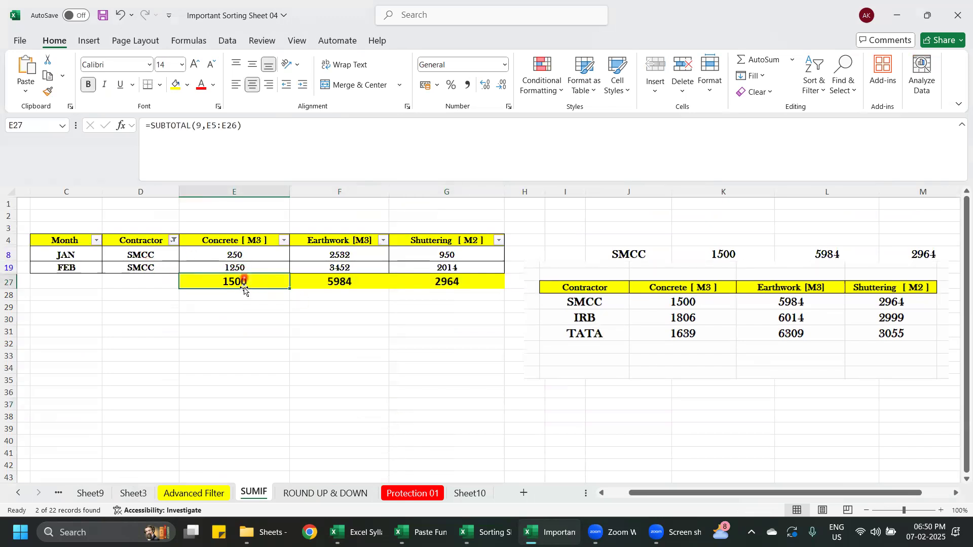
click(708, 303)
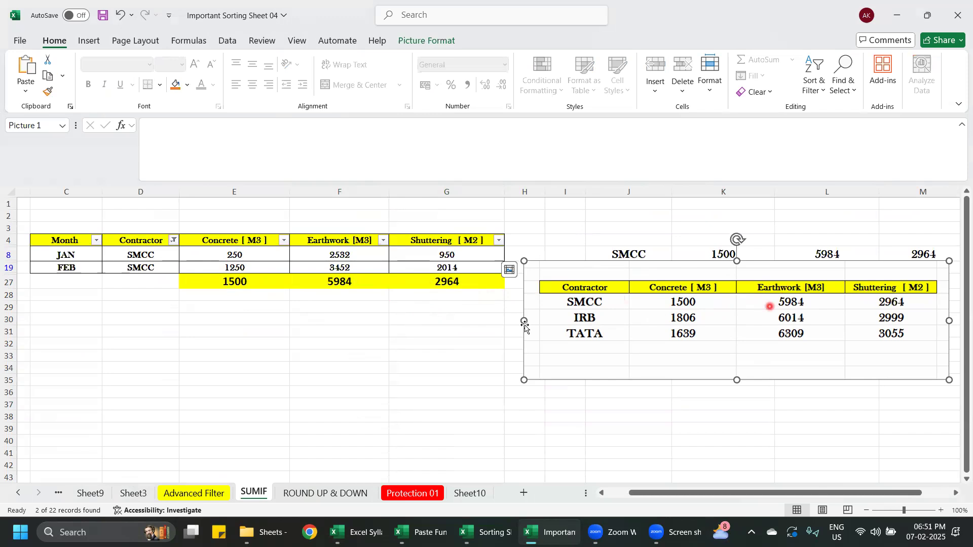
click(324, 340)
- Change the Contractor column filter to show only TATA
click(172, 241)
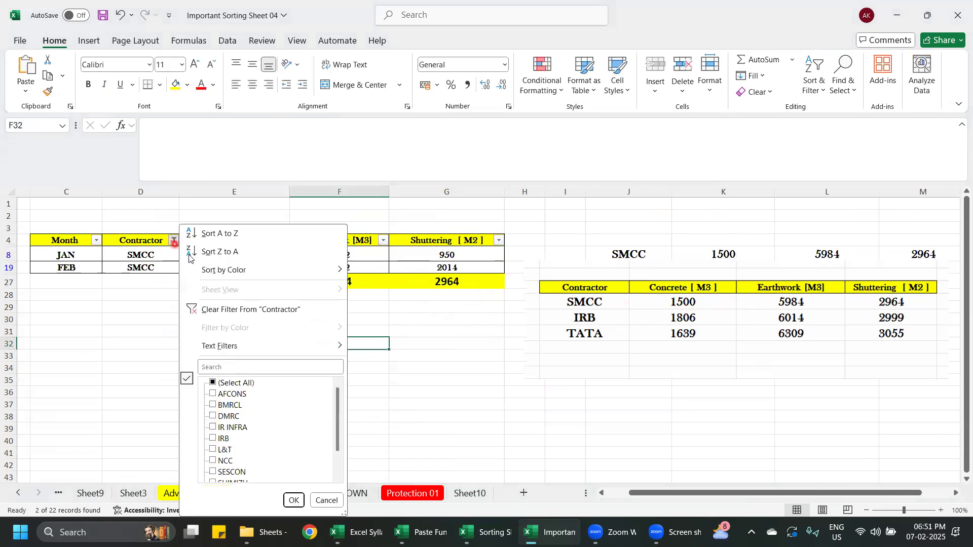
click(212, 383)
click(213, 384)
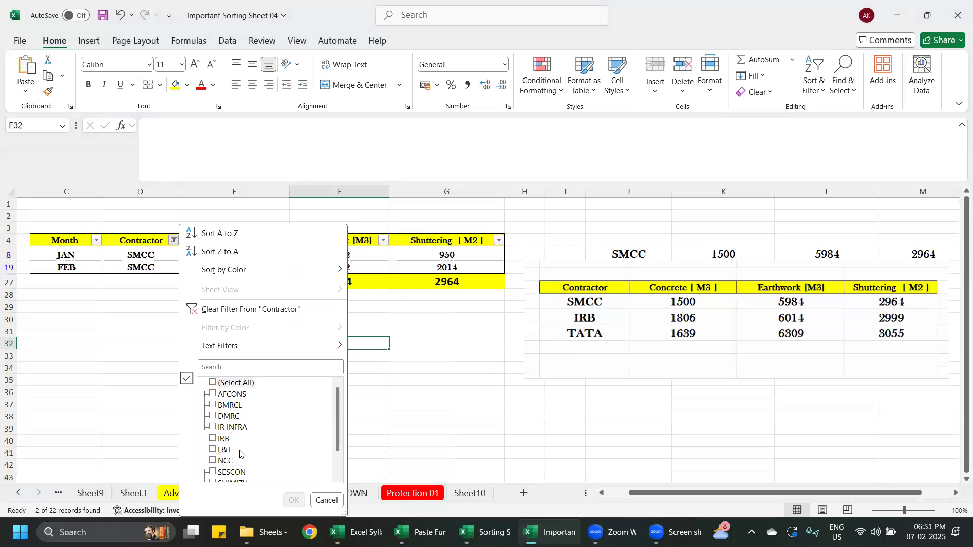
scroll(241, 454, down, 1)
click(213, 472)
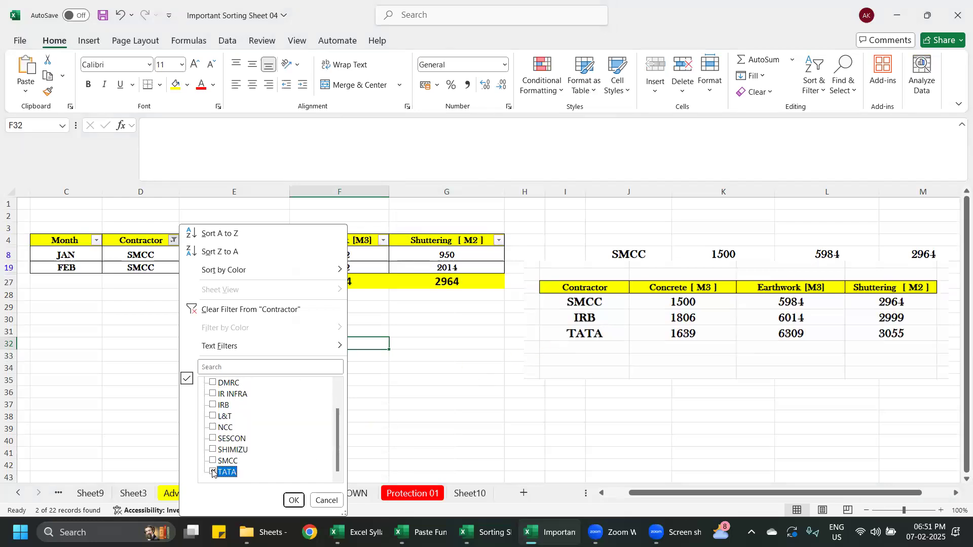
click(294, 500)
click(281, 420)
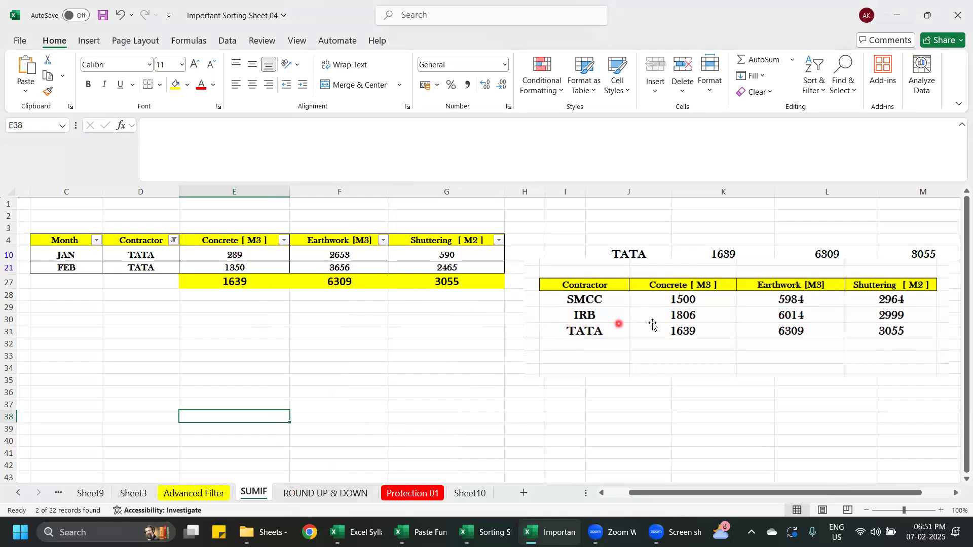
- Check TATA's Concrete, Earthwork and Shuttering subtotals in row 27 against the TATA row in the pasted picture
click(671, 329)
click(340, 280)
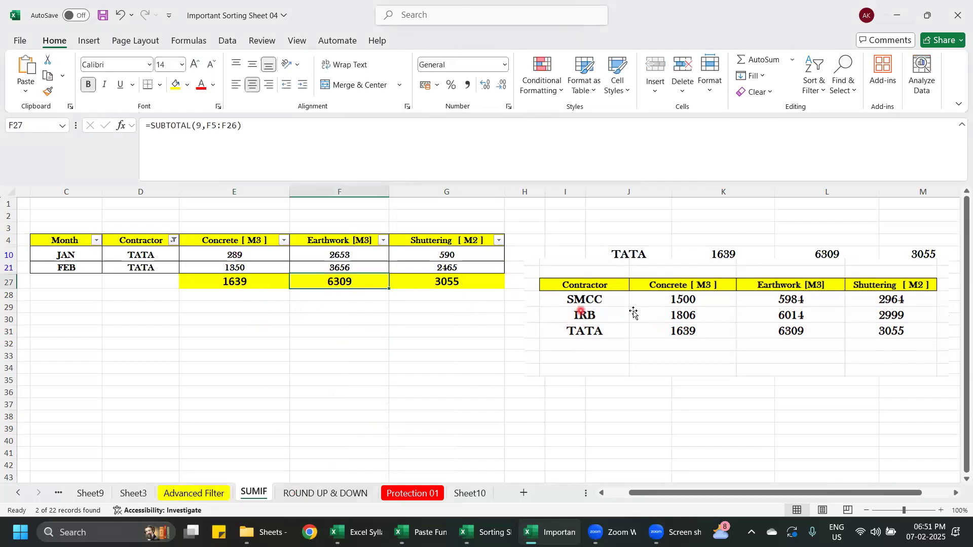
click(789, 331)
click(447, 282)
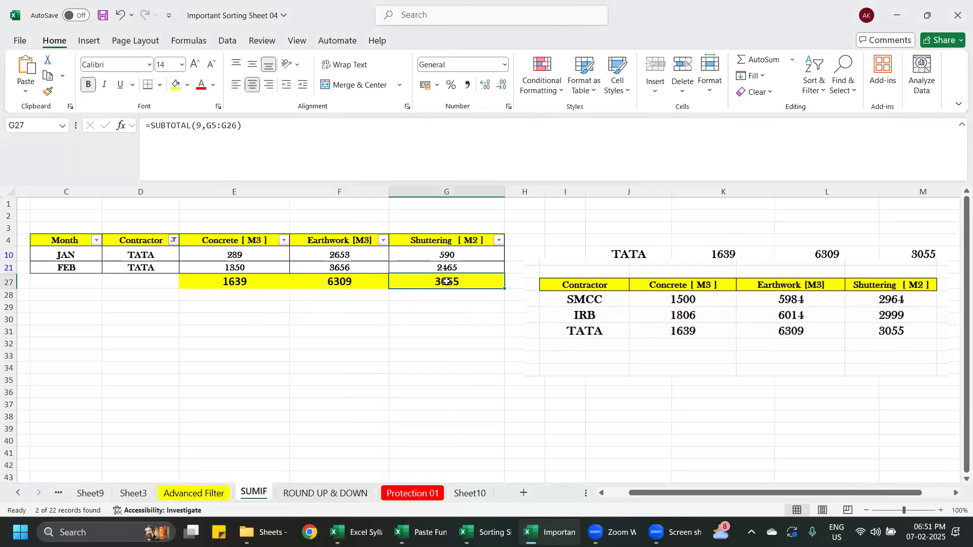
click(898, 335)
click(690, 451)
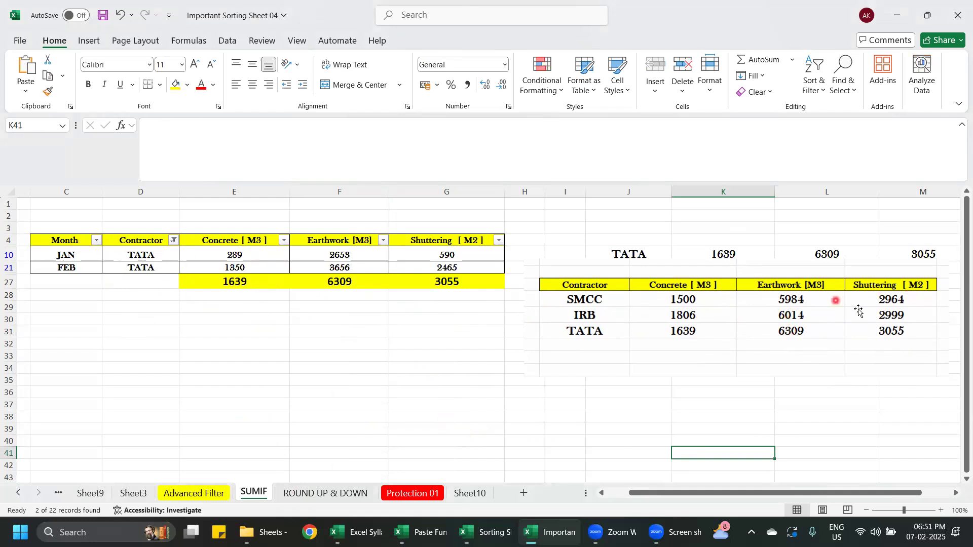
- Undo the TATA and SMCC contractor filters so all data rows are listed again
key(ctrl+z)
key(ctrl+z)
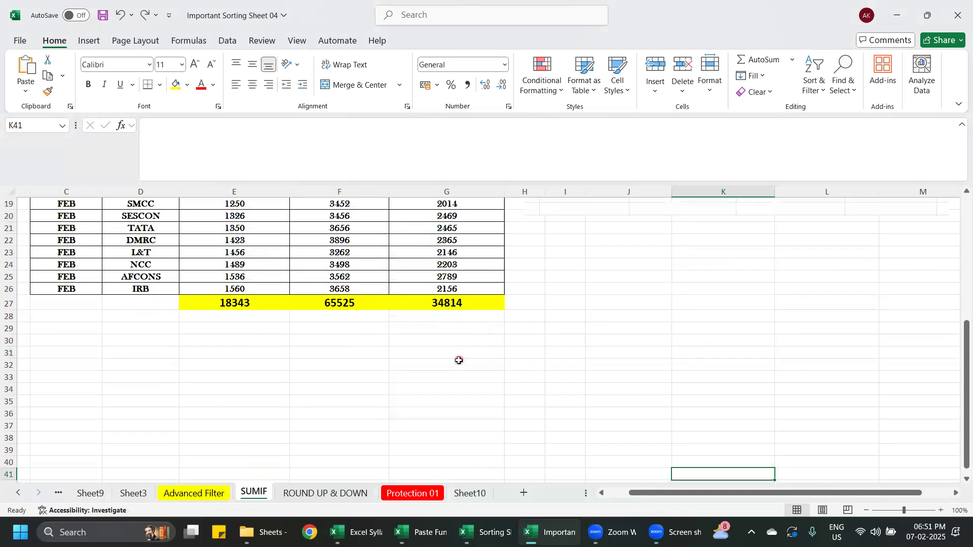
scroll(506, 362, up, 6)
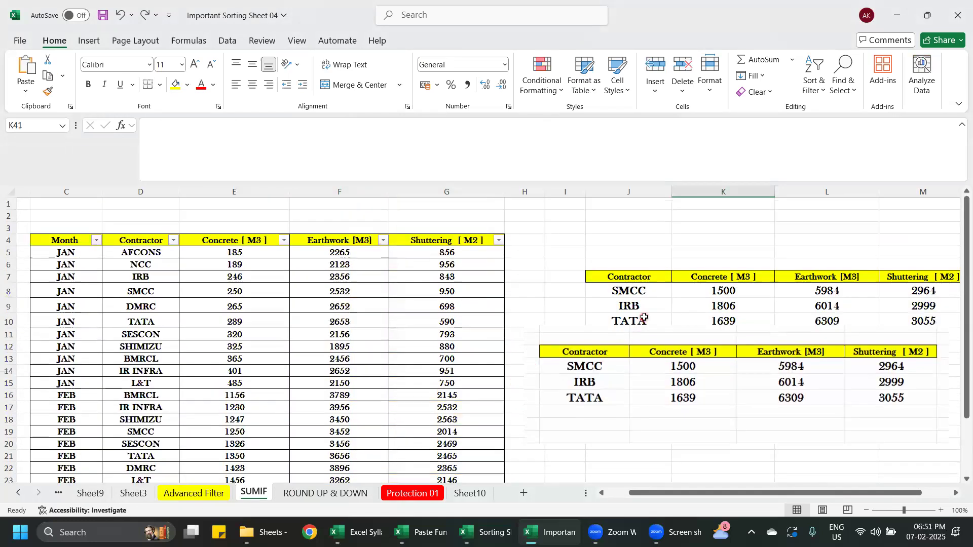
- Delete the pasted picture of the summary table
click(644, 320)
drag(693, 294, 628, 278)
click(650, 395)
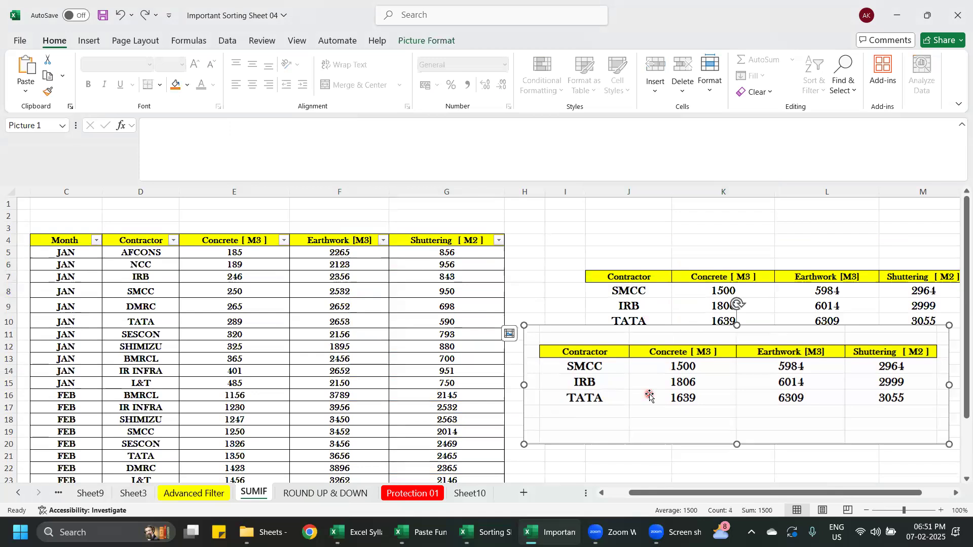
key(Delete)
click(688, 377)
- Clear the subtotals in E27:G27 and set those cells to No Fill
drag(744, 492, 762, 494)
drag(699, 491, 656, 495)
scroll(246, 369, down, 1)
scroll(245, 368, up, 1)
scroll(249, 375, down, 6)
scroll(252, 384, up, 2)
scroll(253, 383, up, 1)
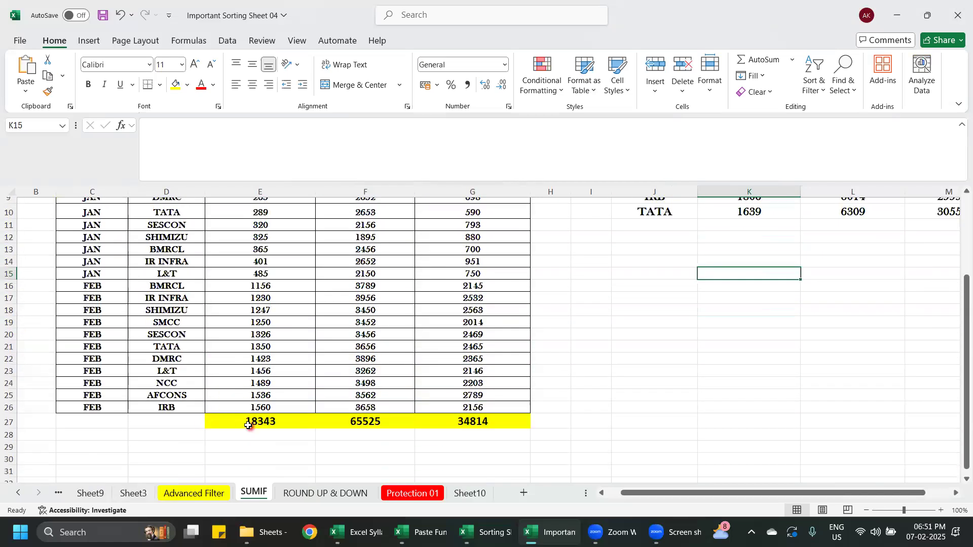
drag(252, 421, 437, 422)
key(Delete)
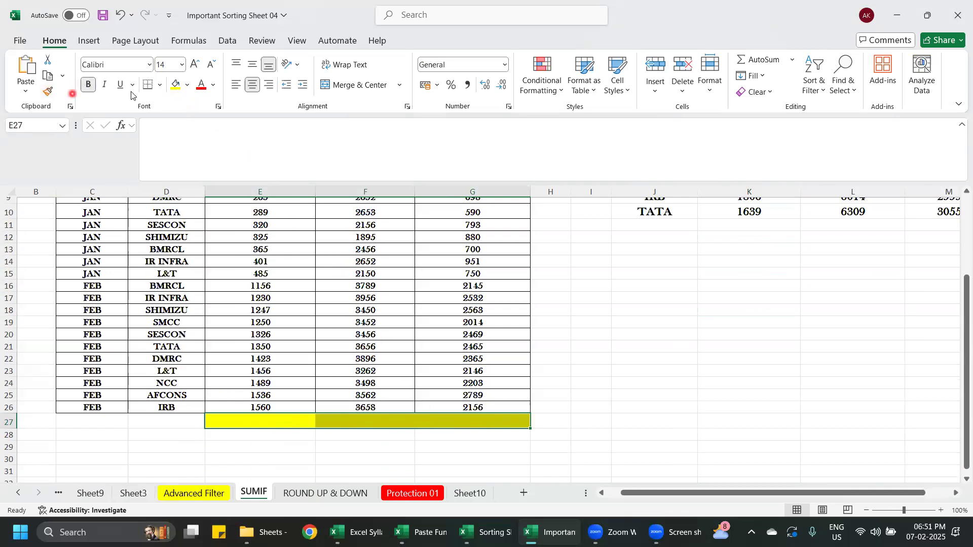
click(187, 86)
click(178, 148)
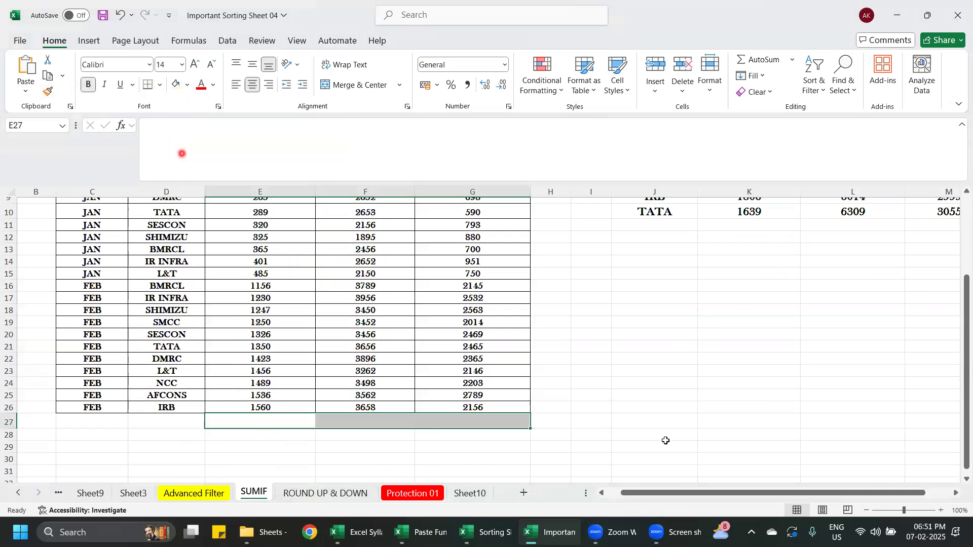
click(699, 434)
scroll(408, 460, up, 2)
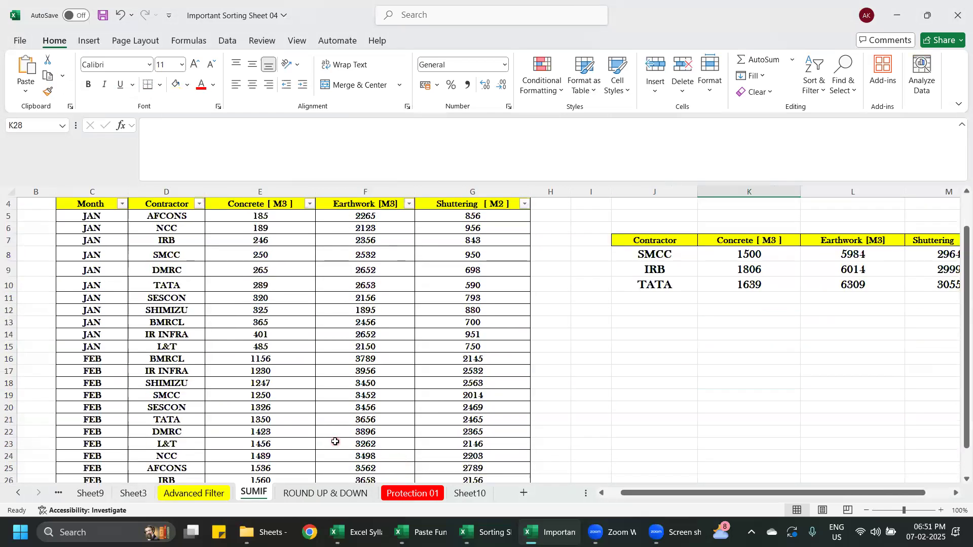
scroll(335, 442, down, 2)
scroll(261, 384, up, 2)
scroll(499, 378, up, 1)
scroll(282, 385, down, 2)
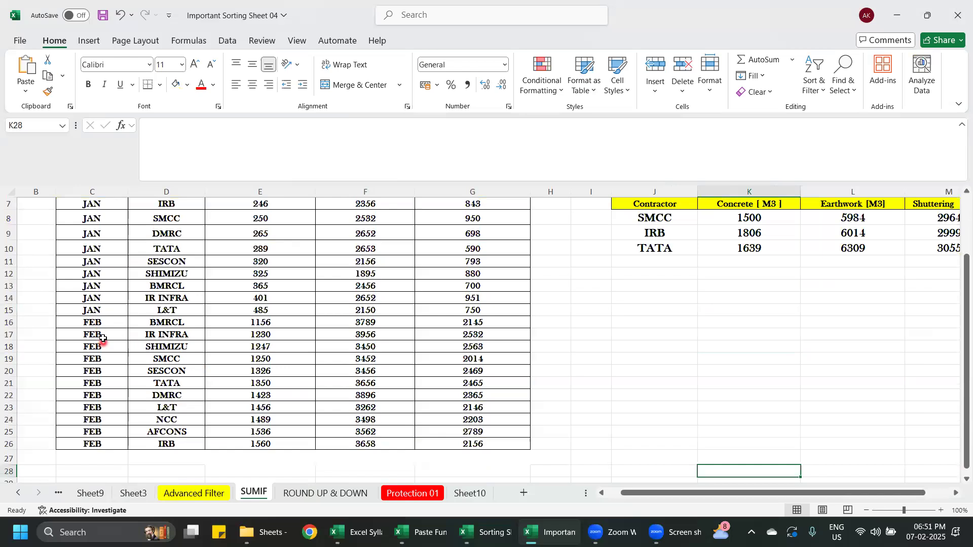
- Copy the FEB rows C16:G26 and paste them directly below the data table, starting at C27
drag(112, 325, 496, 443)
scroll(456, 435, down, 2)
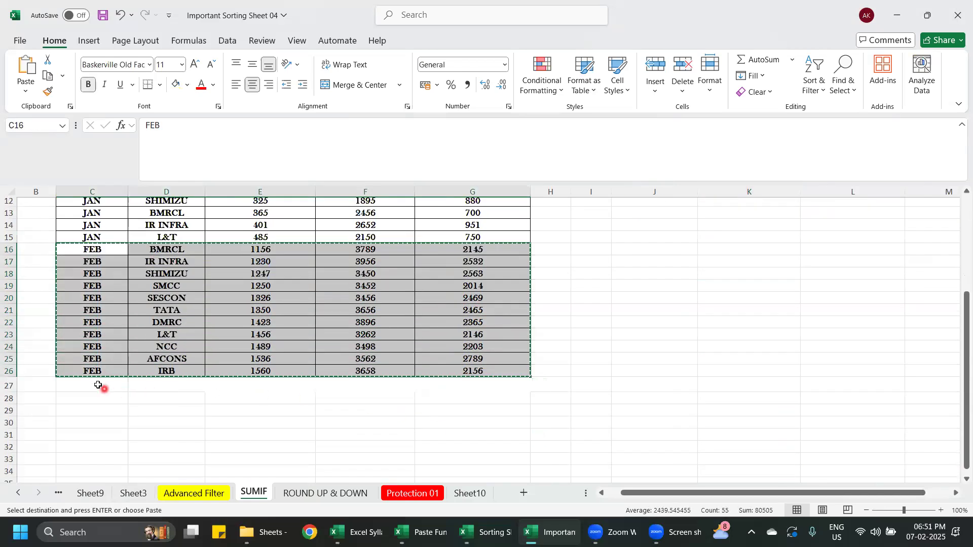
key(ctrl+c)
click(98, 384)
key(ctrl+v)
scroll(716, 417, up, 4)
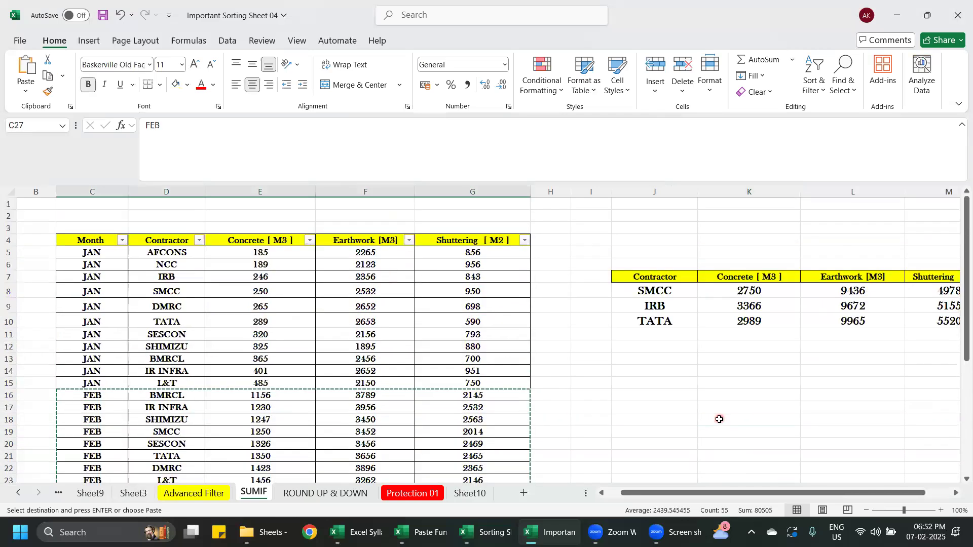
drag(751, 492, 793, 493)
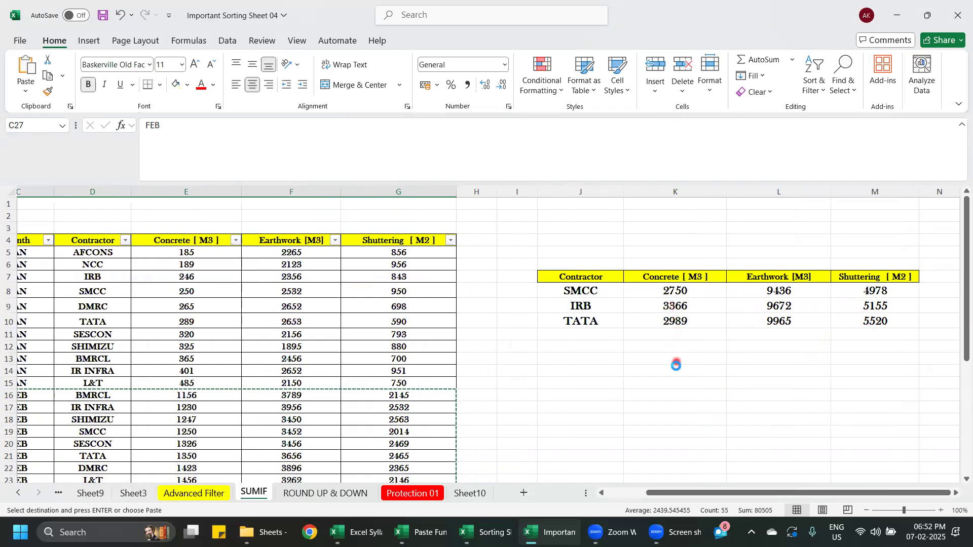
- Undo the pasting of the FEB rows below the data table
key(ctrl+z)
scroll(698, 402, up, 5)
drag(730, 492, 813, 471)
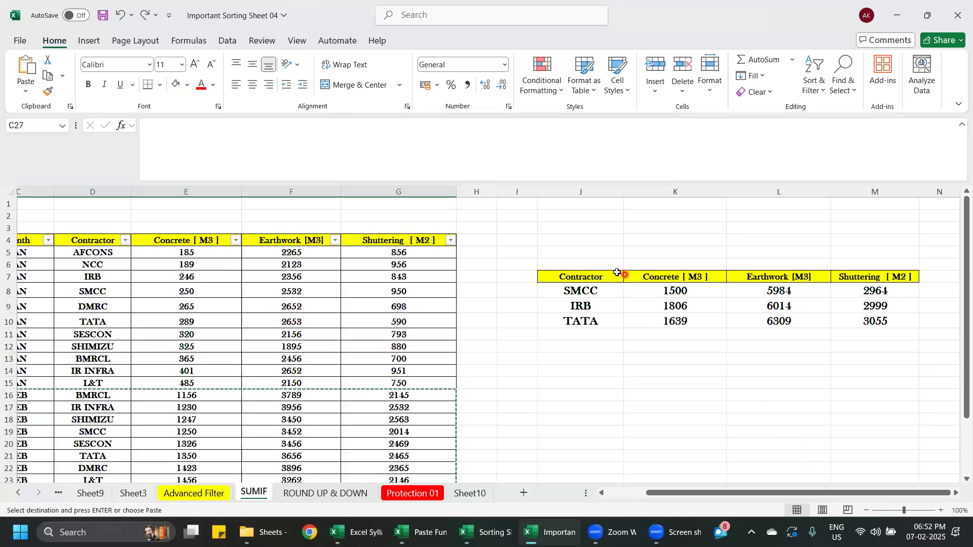
- Capture a screen snip of the contractor summary table J7:M10 and paste it at C27 as a picture
key(super+shift+s)
drag(526, 256, 952, 369)
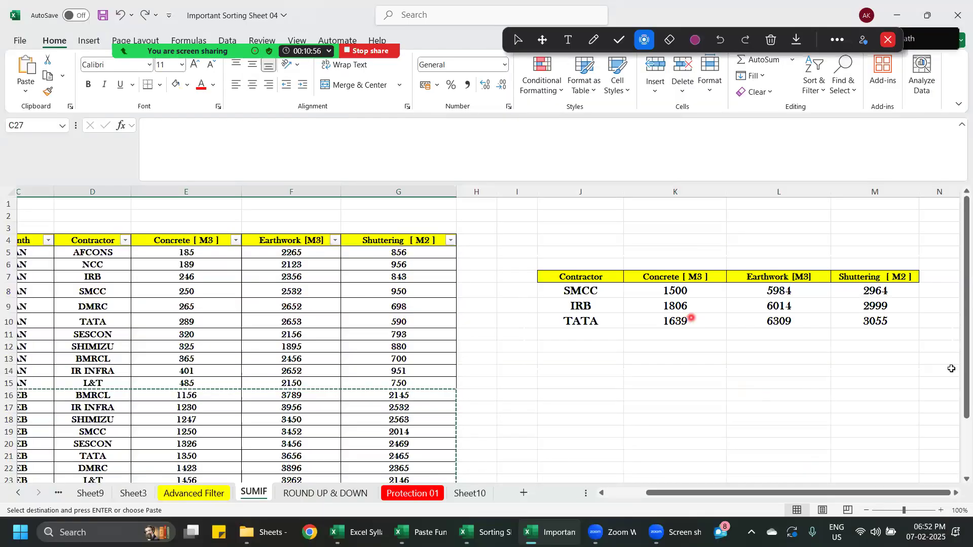
key(ctrl+v)
- Shrink the pasted picture of the summary table and move it up between the data table and the contractor summary
drag(572, 354, 815, 199)
scroll(682, 319, down, 3)
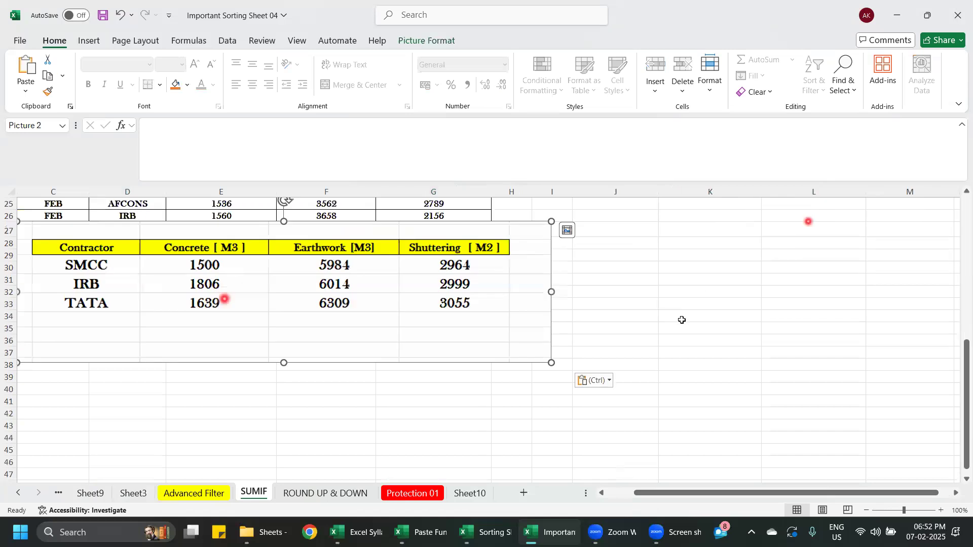
drag(740, 494, 710, 494)
drag(98, 221, 537, 326)
drag(585, 336, 669, 231)
scroll(684, 278, up, 8)
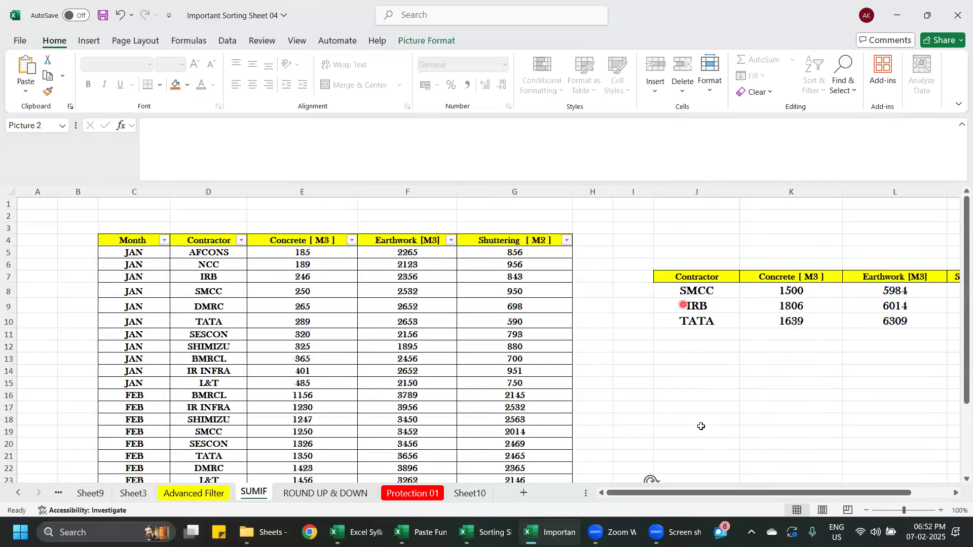
scroll(697, 456, down, 1)
drag(670, 482, 671, 219)
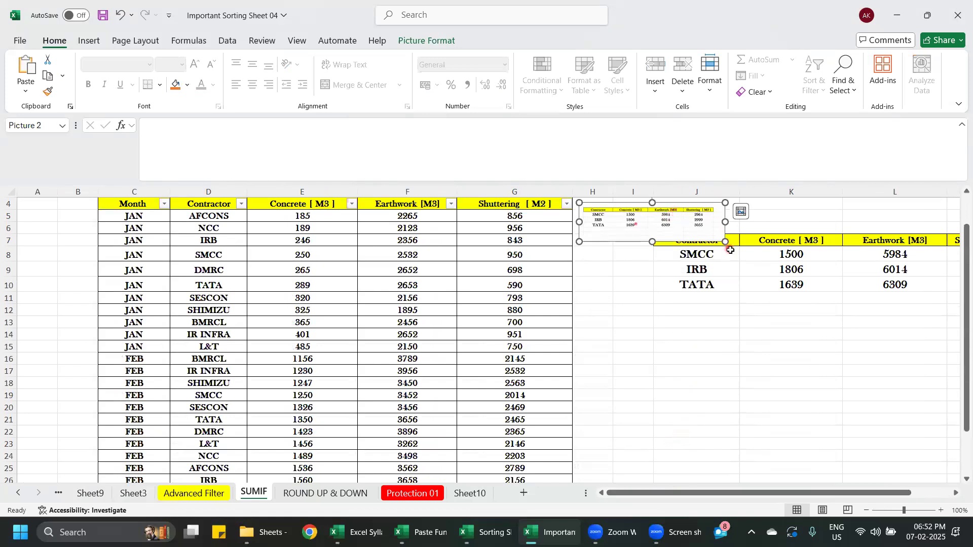
- Enlarge the picture and fit it directly above the contractor summary table, clear of its header row
drag(726, 240, 879, 252)
drag(791, 248, 794, 237)
scroll(785, 327, up, 1)
drag(714, 263, 720, 217)
drag(881, 275, 836, 244)
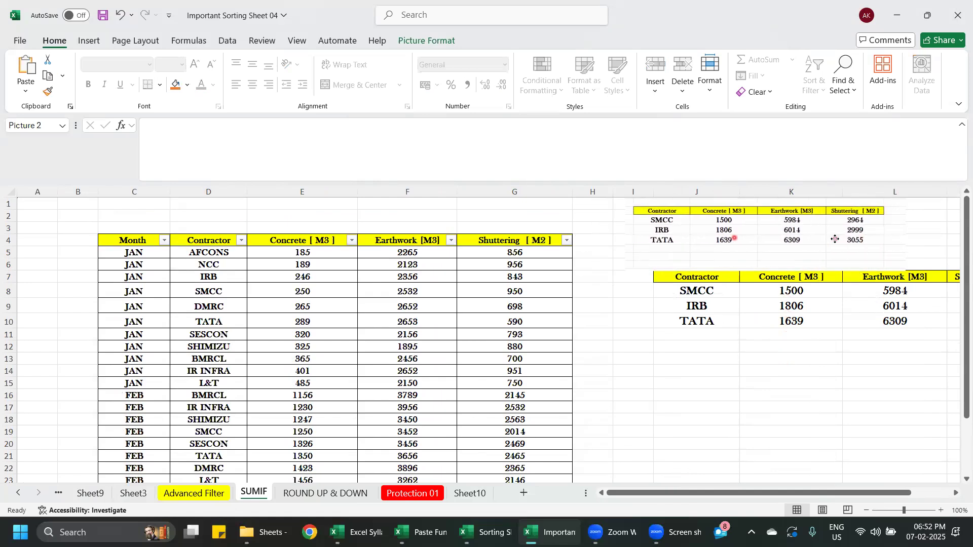
drag(627, 272, 647, 266)
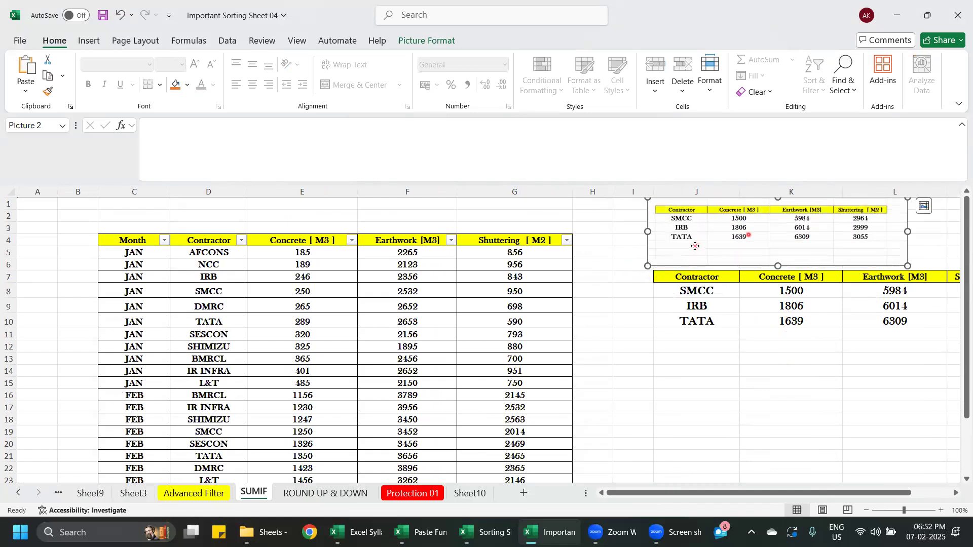
click(627, 369)
- Copy the FEB rows C16:G26, append them to the data table from C27 and end the copy mode
scroll(443, 397, down, 6)
scroll(432, 397, up, 4)
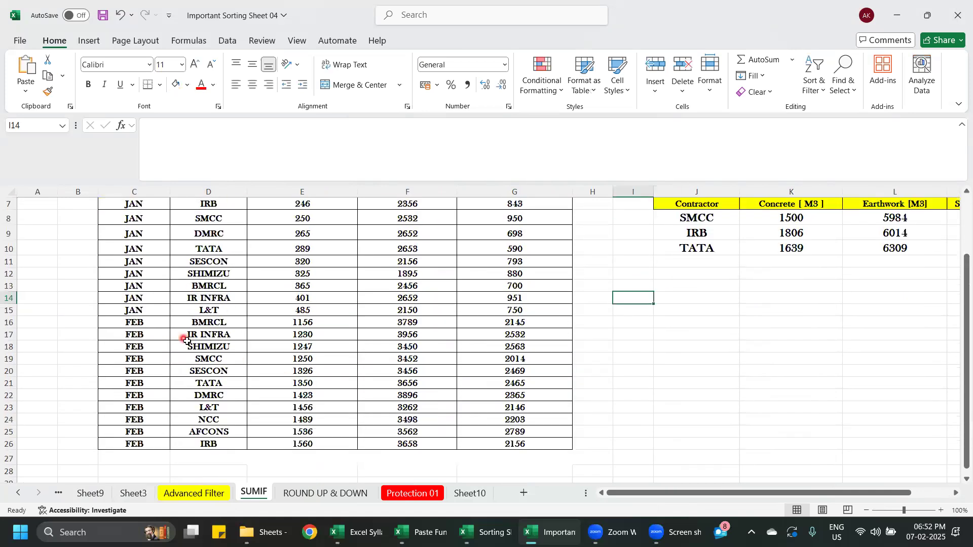
drag(154, 324, 564, 437)
key(ctrl+c)
scroll(425, 397, down, 2)
click(136, 386)
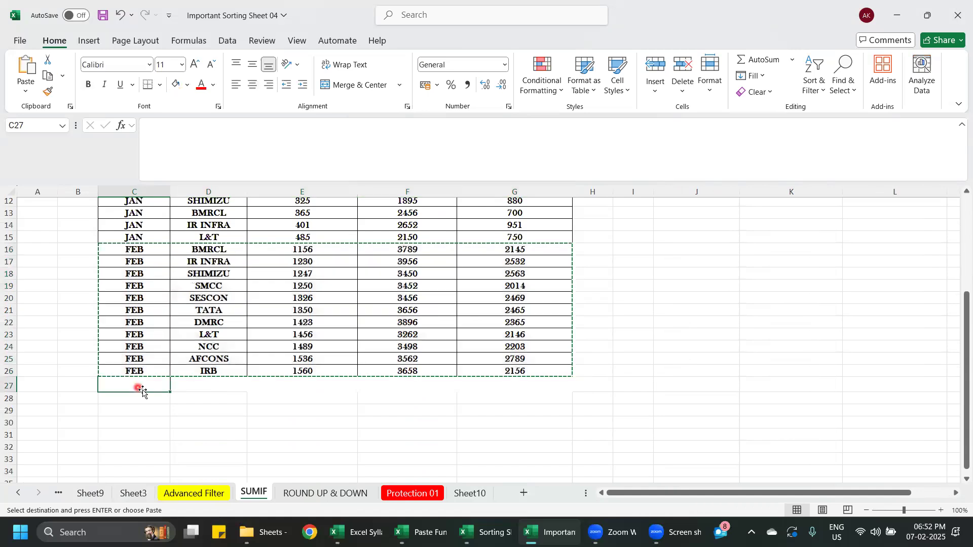
key(ctrl+v)
click(663, 398)
scroll(659, 401, down, 4)
key(Escape)
scroll(640, 406, up, 8)
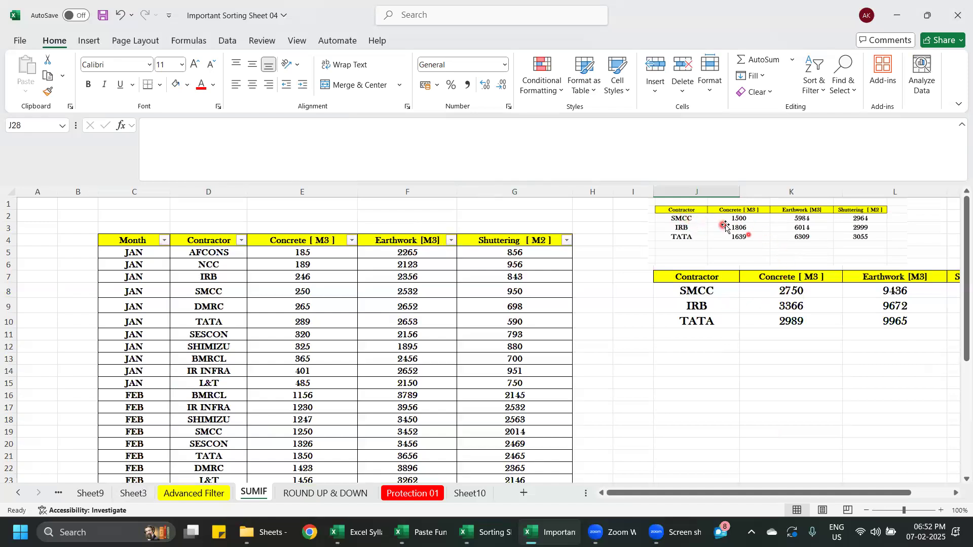
- Set SMCC's JAN Concrete quantity in E8 to 350 and compare the SUMIF totals with the pasted picture
click(802, 294)
scroll(371, 371, down, 3)
scroll(310, 339, up, 3)
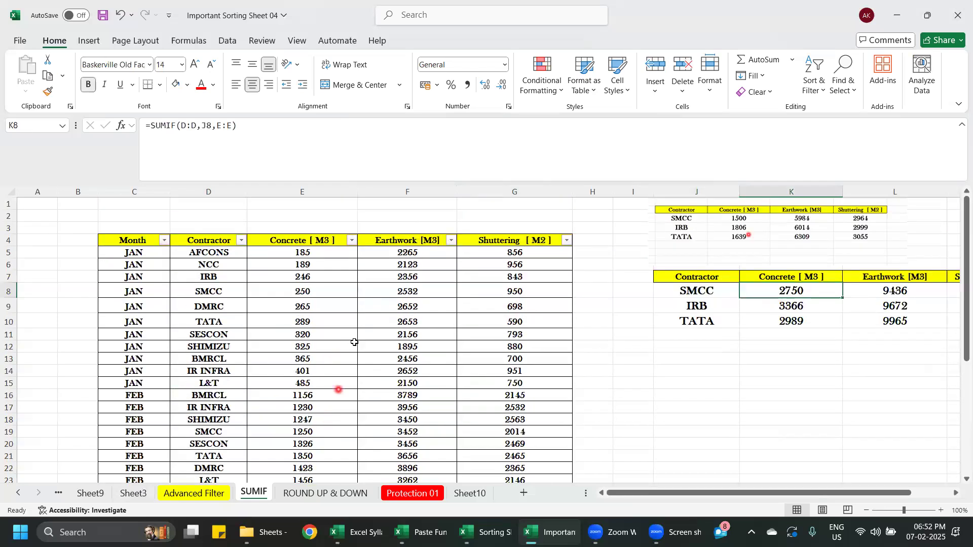
click(317, 289)
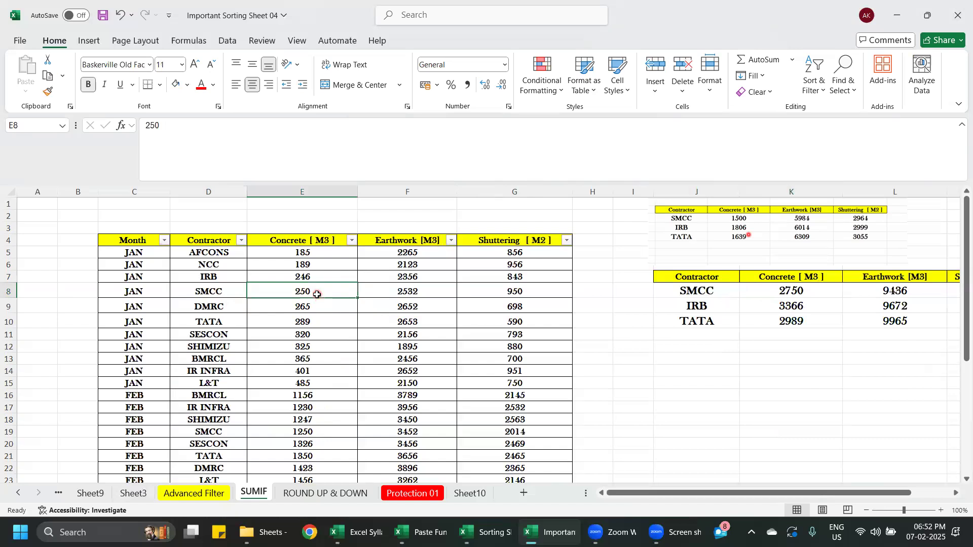
text(3)
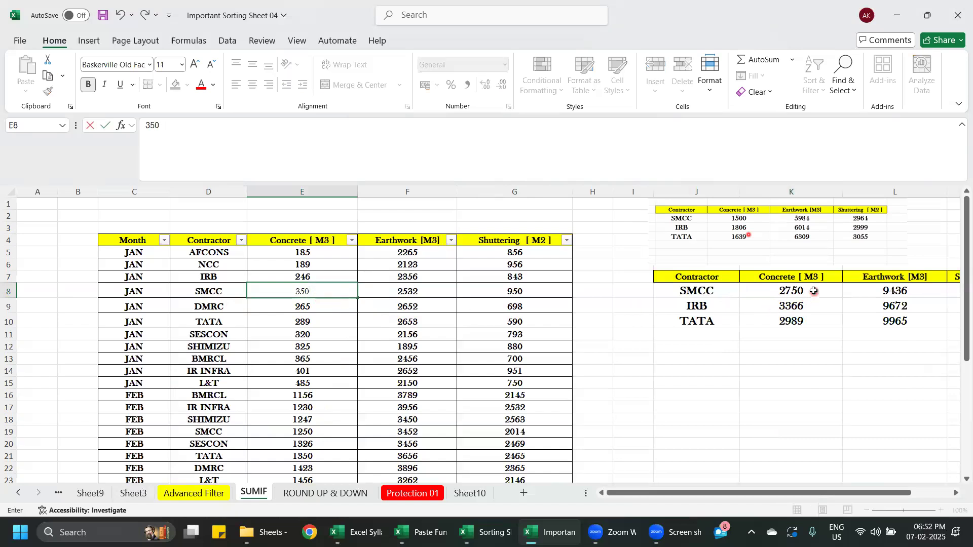
key(Return)
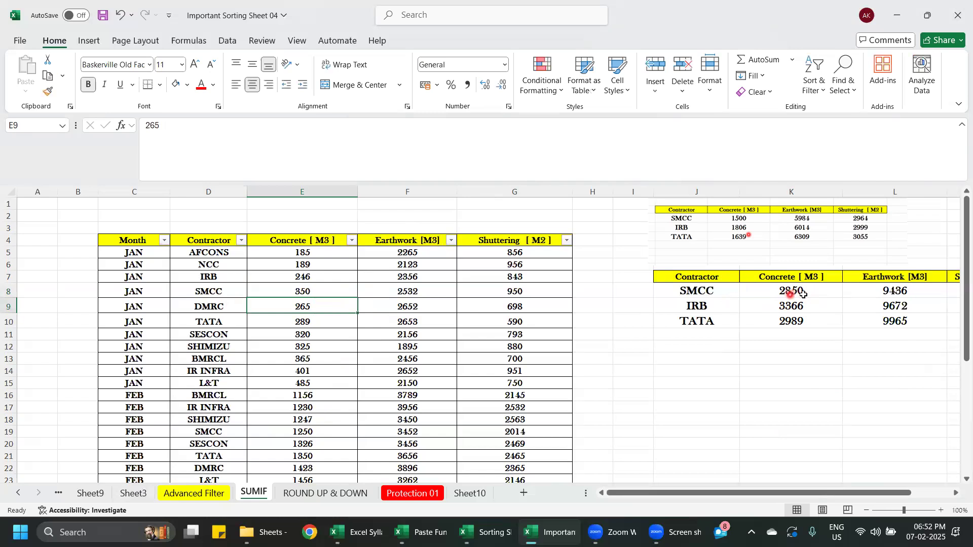
drag(787, 494, 846, 486)
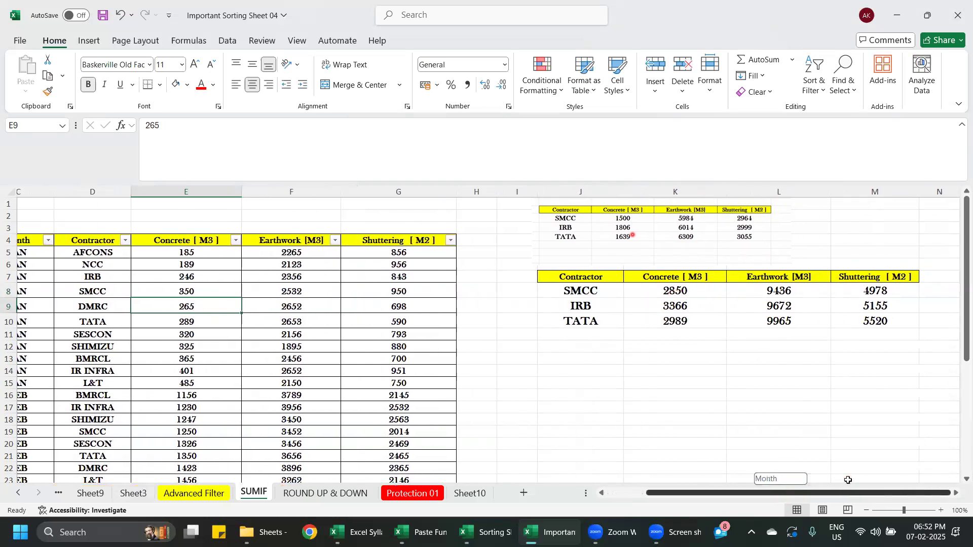
click(754, 383)
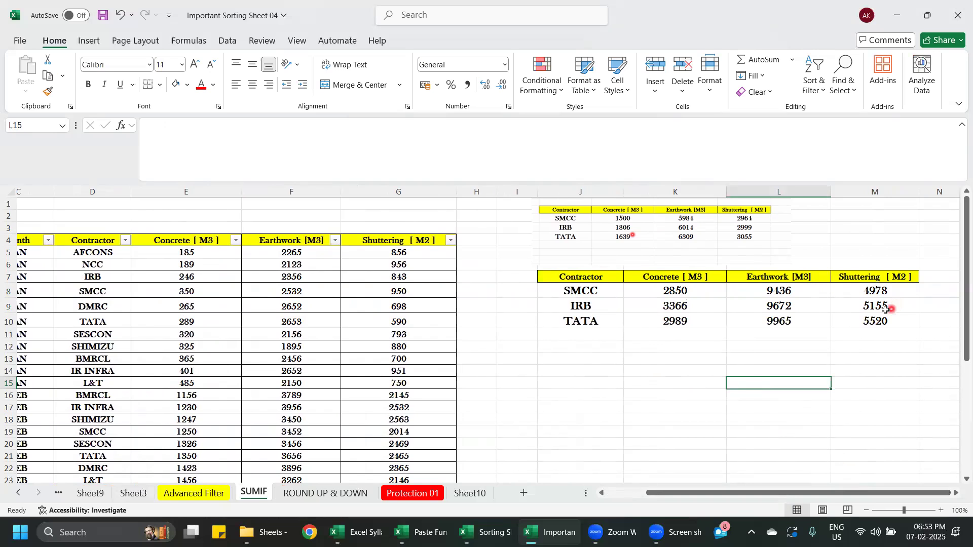
- Look through the appended FEB rows 27 to 37 and the empty rows below them
scroll(313, 397, down, 4)
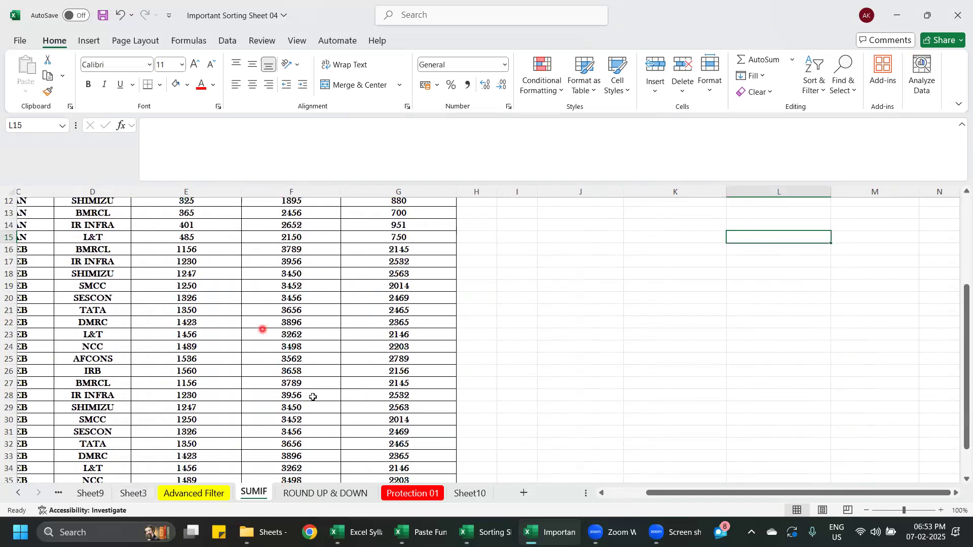
drag(685, 495, 590, 499)
scroll(188, 401, down, 2)
scroll(188, 400, down, 1)
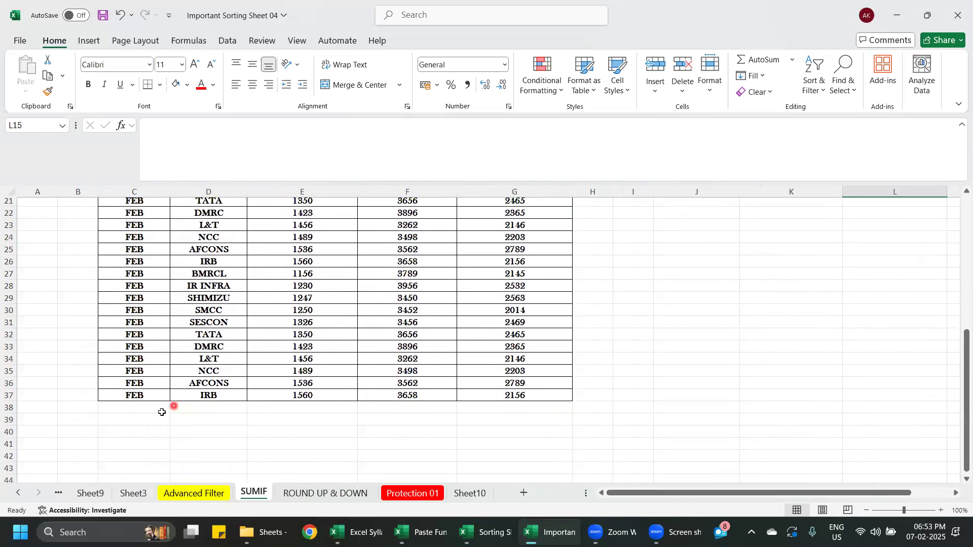
click(158, 411)
scroll(462, 419, down, 1)
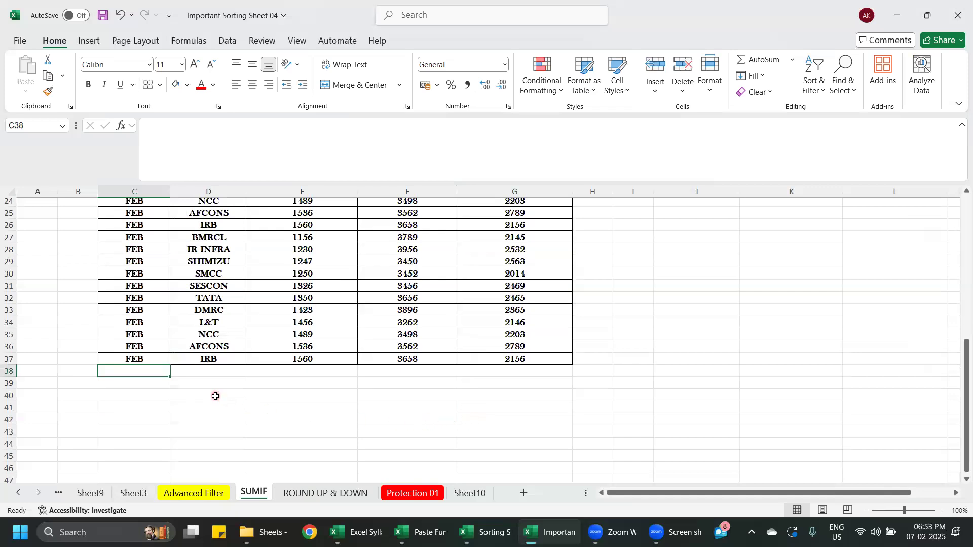
scroll(313, 425, up, 8)
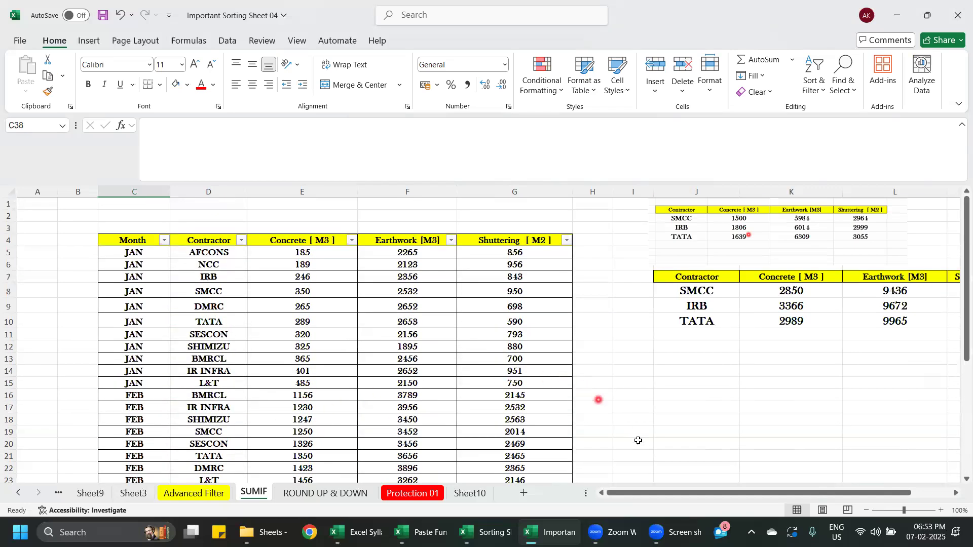
- Check the SUMIF formulas for SMCC and IRB concrete in K8 and K9 against the extended data rows
scroll(221, 299, down, 2)
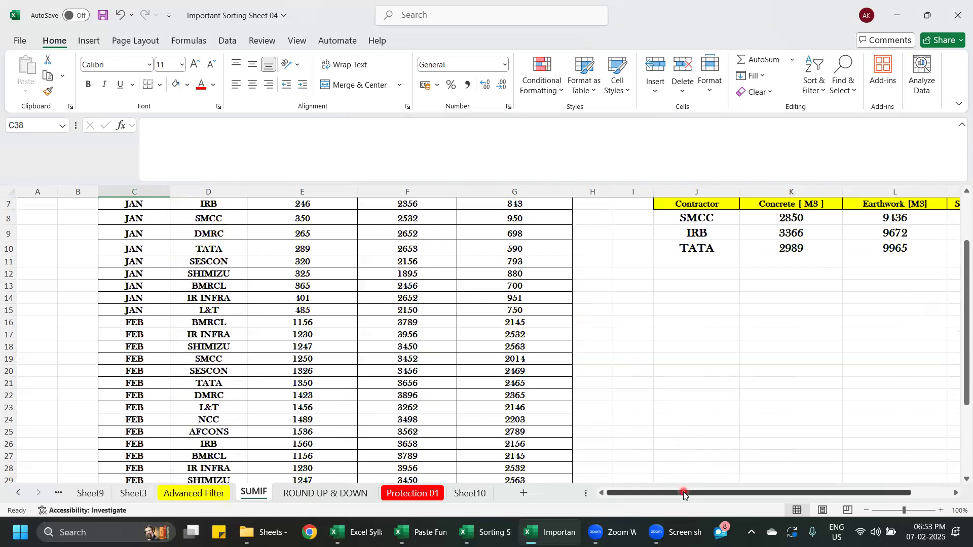
drag(686, 492, 763, 458)
scroll(904, 261, up, 2)
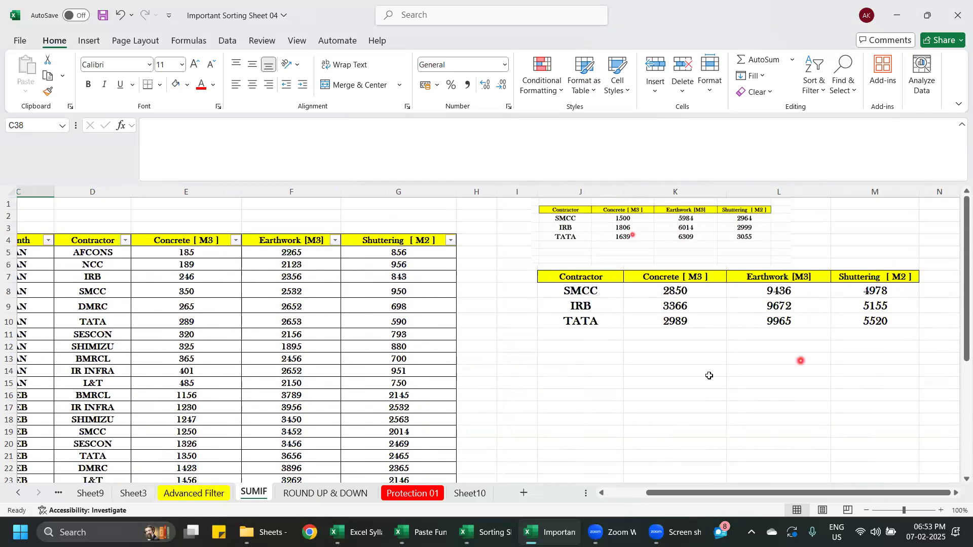
click(691, 292)
click(691, 311)
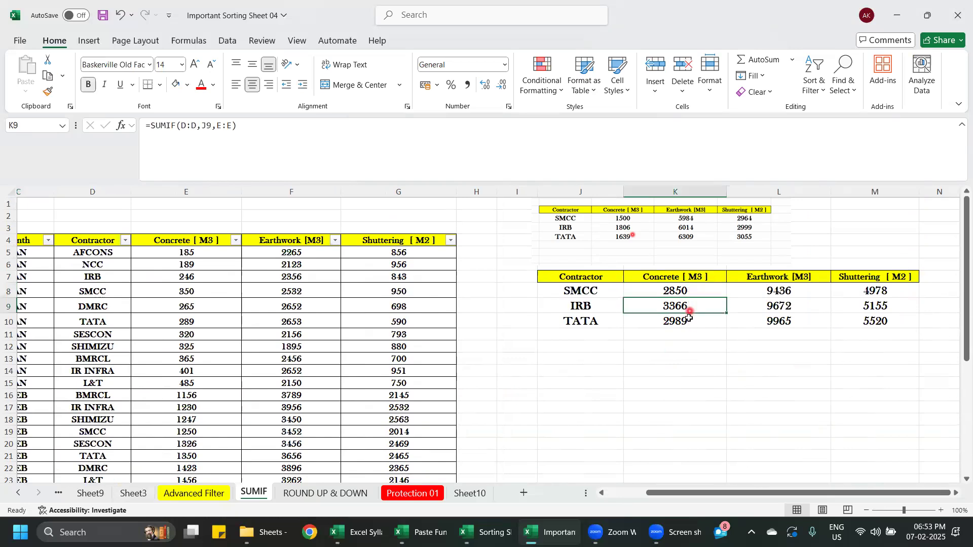
click(689, 344)
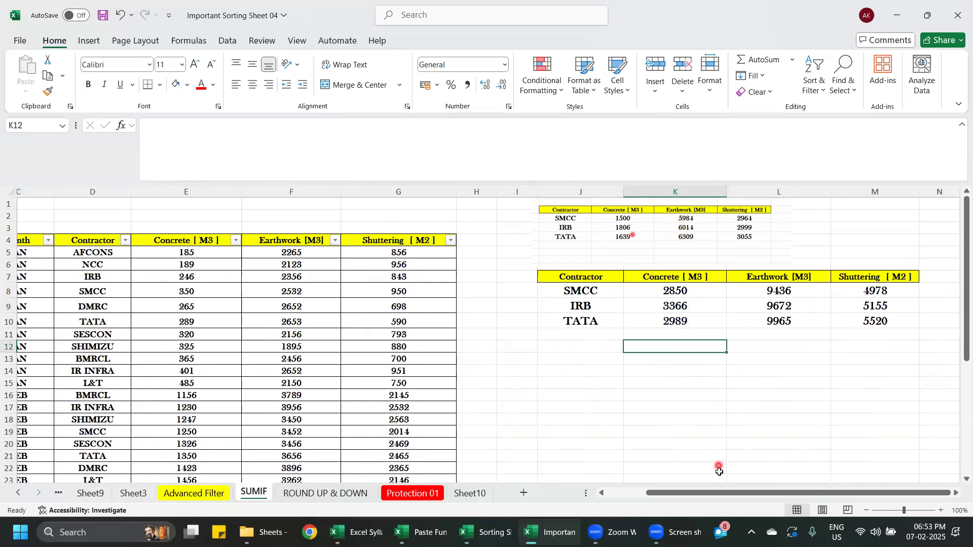
drag(722, 492, 683, 493)
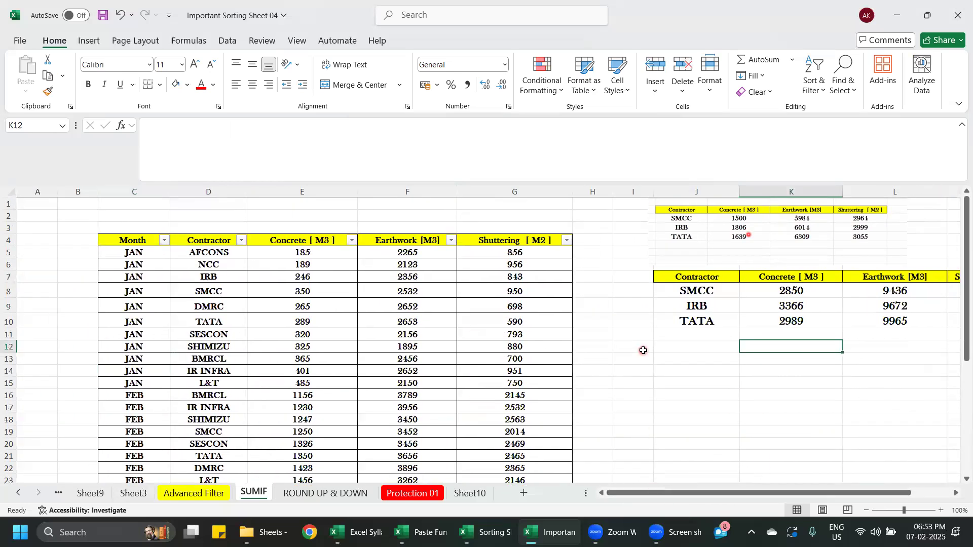
scroll(643, 350, down, 7)
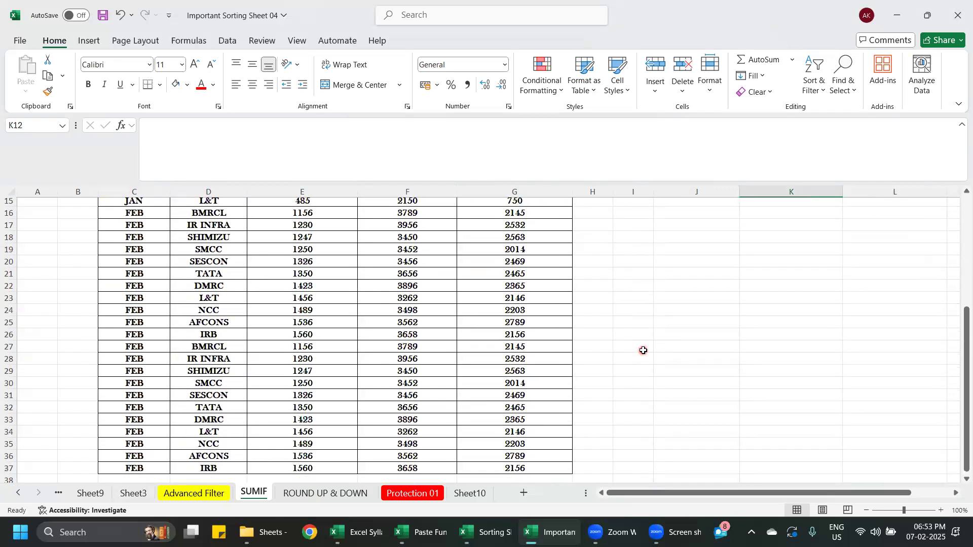
scroll(239, 278, up, 6)
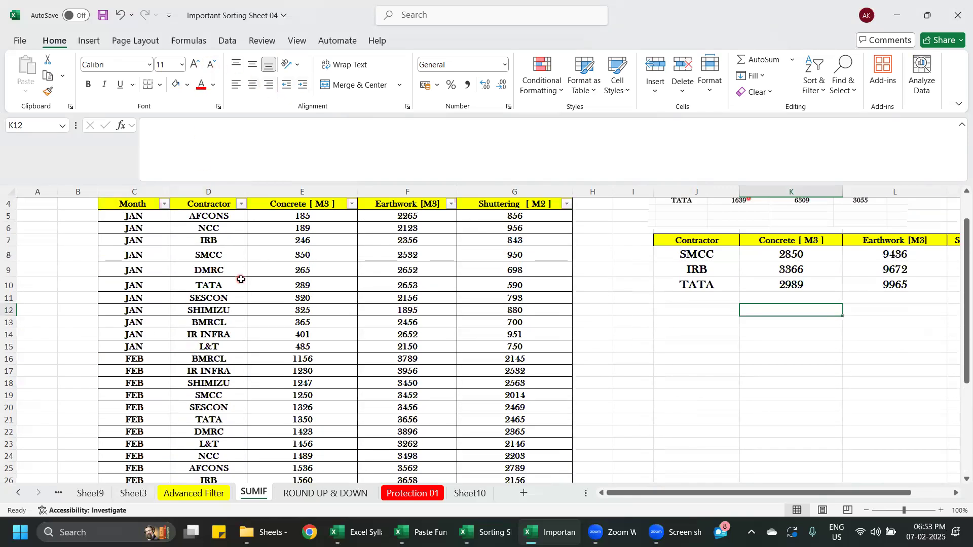
scroll(253, 275, down, 1)
- Open the Construction Project sheet and view its project cost rows
click(19, 494)
click(19, 495)
click(19, 494)
click(19, 494)
click(19, 494)
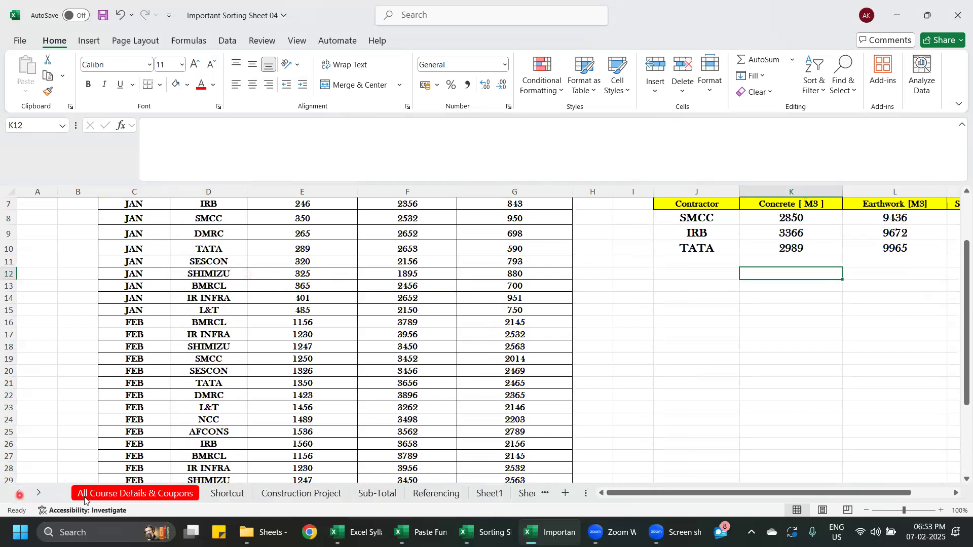
click(280, 494)
scroll(238, 372, down, 2)
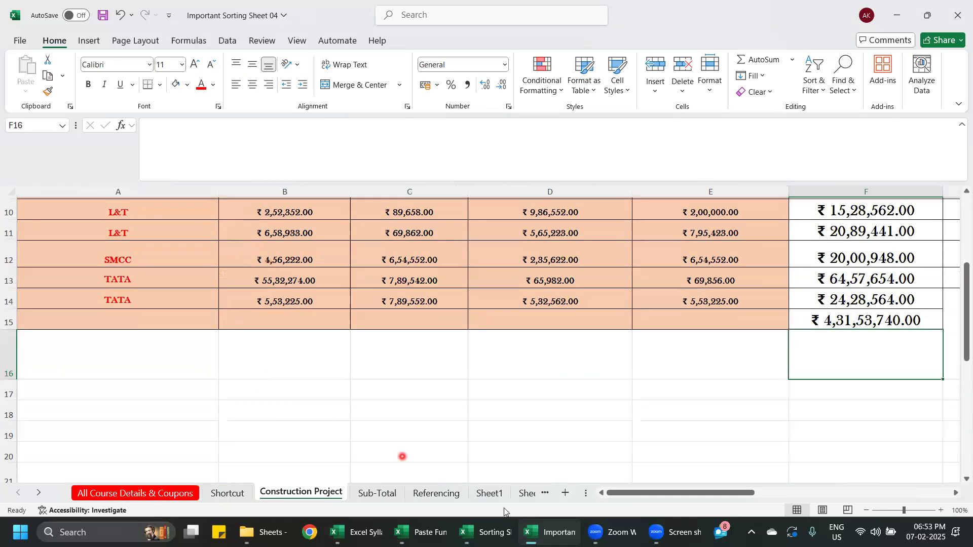
- Look at the Paste Function Excel 03 and Sorting Sheet 04 workbooks and return to Important Sorting Sheet 04
click(434, 535)
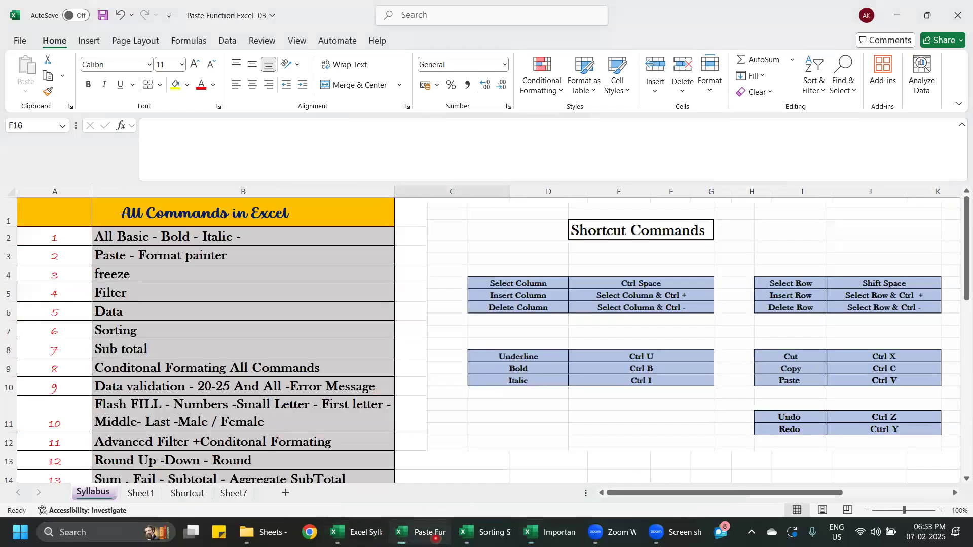
click(486, 533)
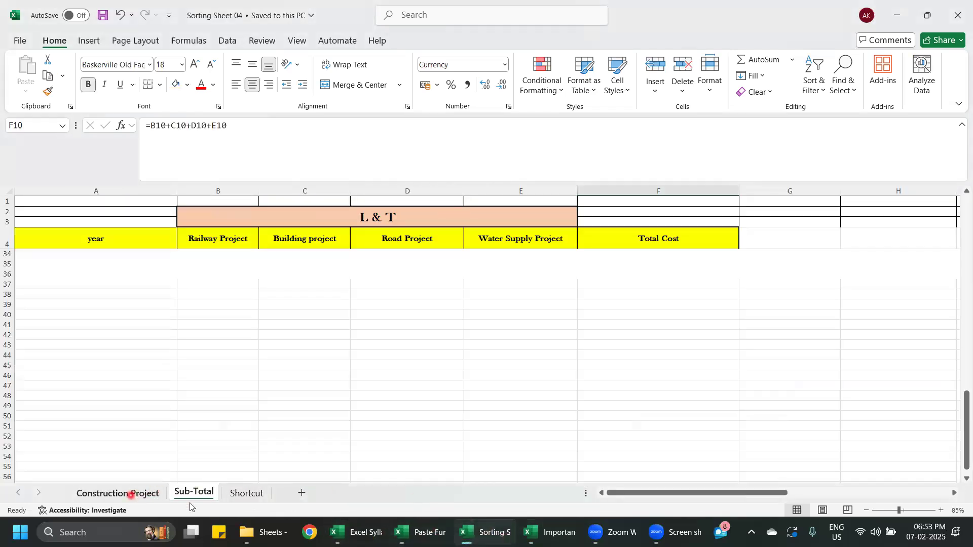
click(544, 537)
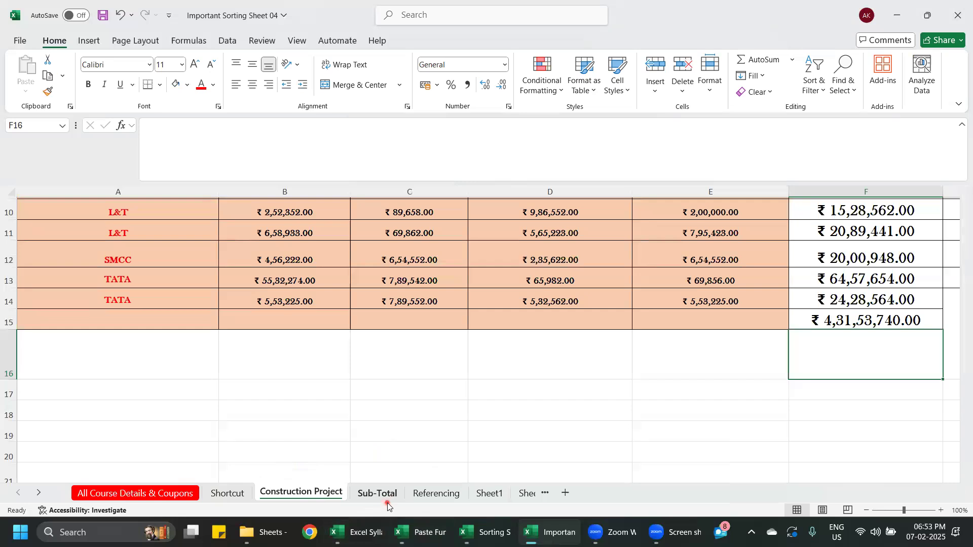
- Look through the Sub-Total, Referencing and Sheet1 sheets of the Important Sorting Sheet 04 workbook
click(387, 499)
scroll(394, 438, down, 4)
click(428, 496)
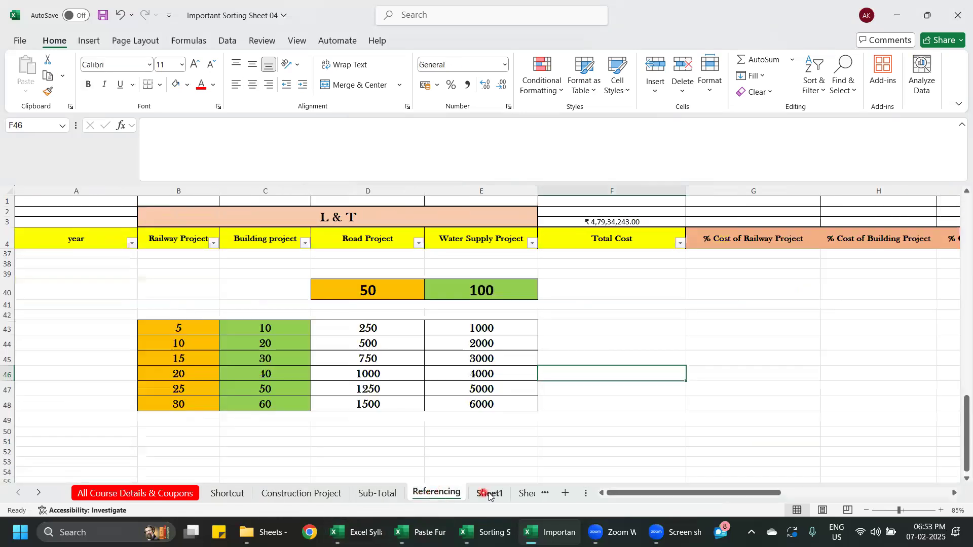
click(489, 496)
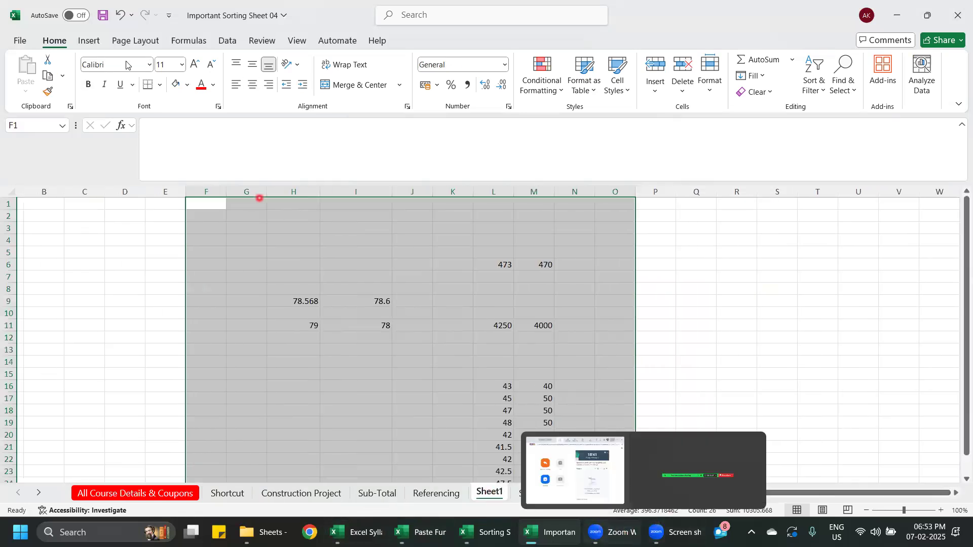
- Open the recent ct lab marks workbook and look through the student marks list on the CT LAB sheet
click(19, 41)
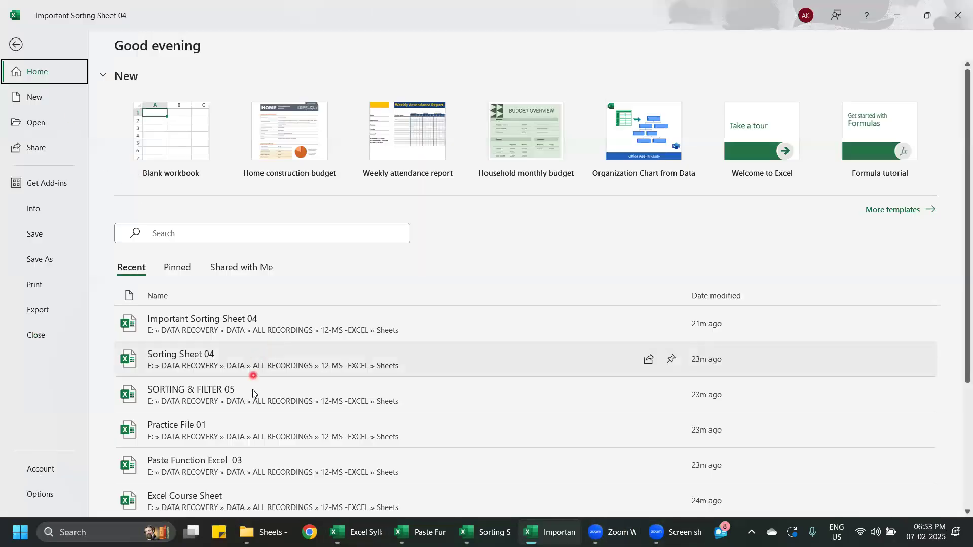
scroll(253, 391, down, 3)
click(223, 437)
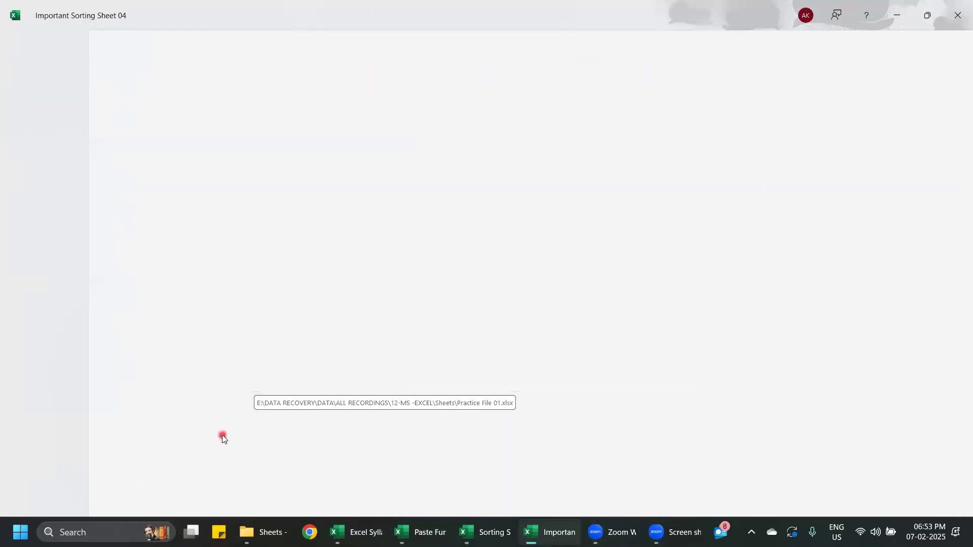
scroll(108, 291, down, 6)
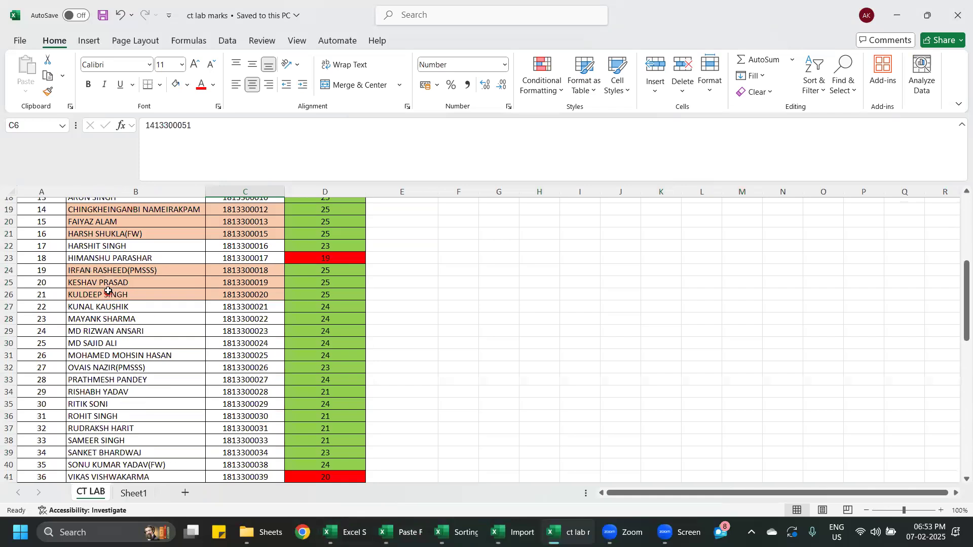
scroll(111, 299, down, 19)
scroll(123, 312, up, 5)
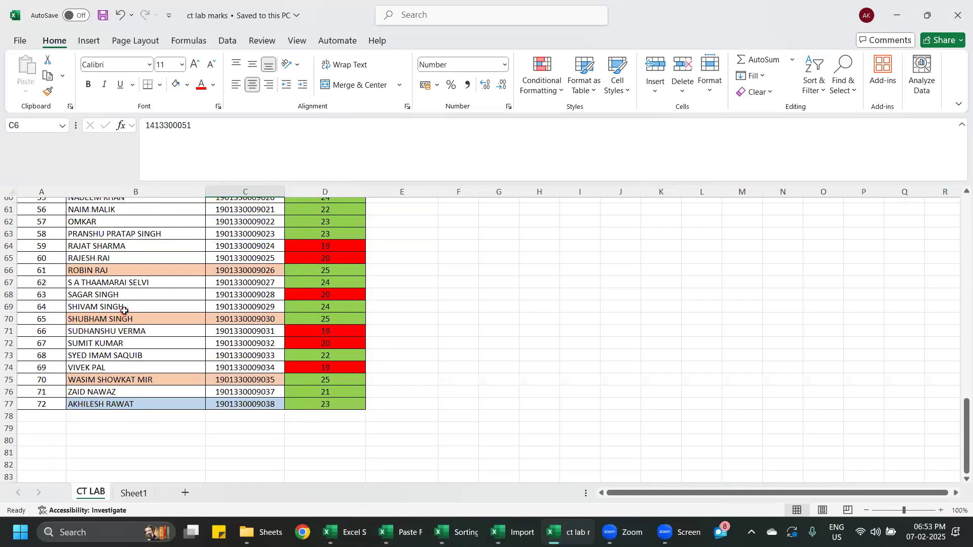
scroll(124, 311, up, 20)
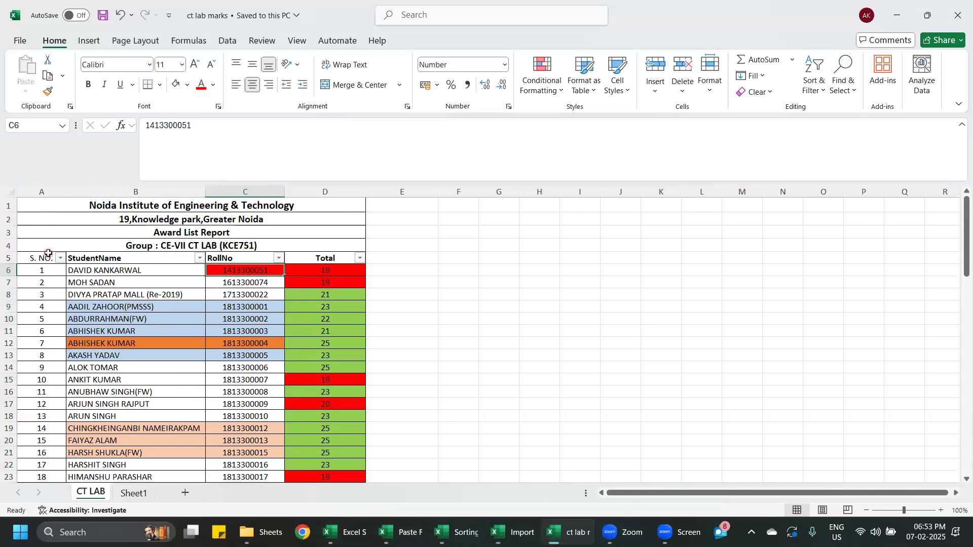
- Try to clear the serial numbers by deleting the contents of the whole of column A
click(49, 258)
click(47, 191)
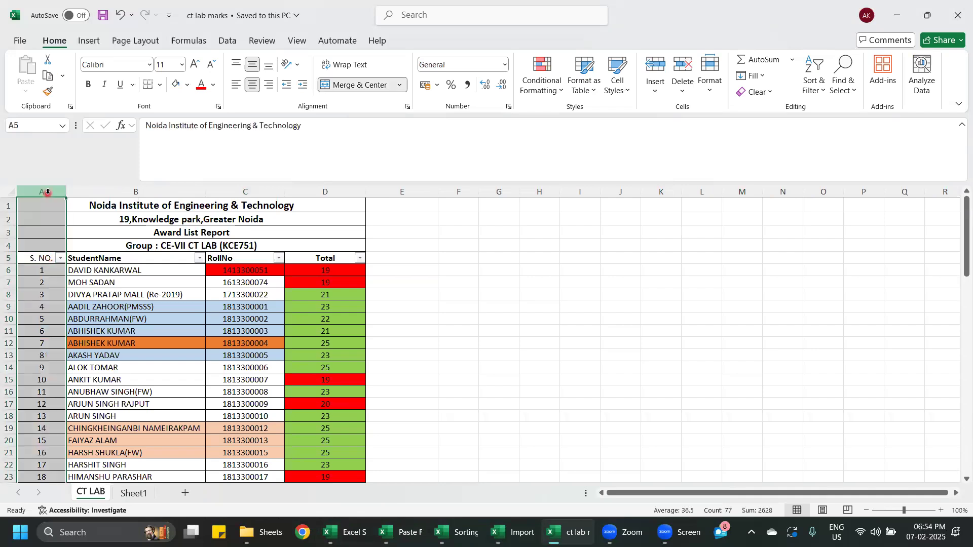
key(Delete)
click(484, 299)
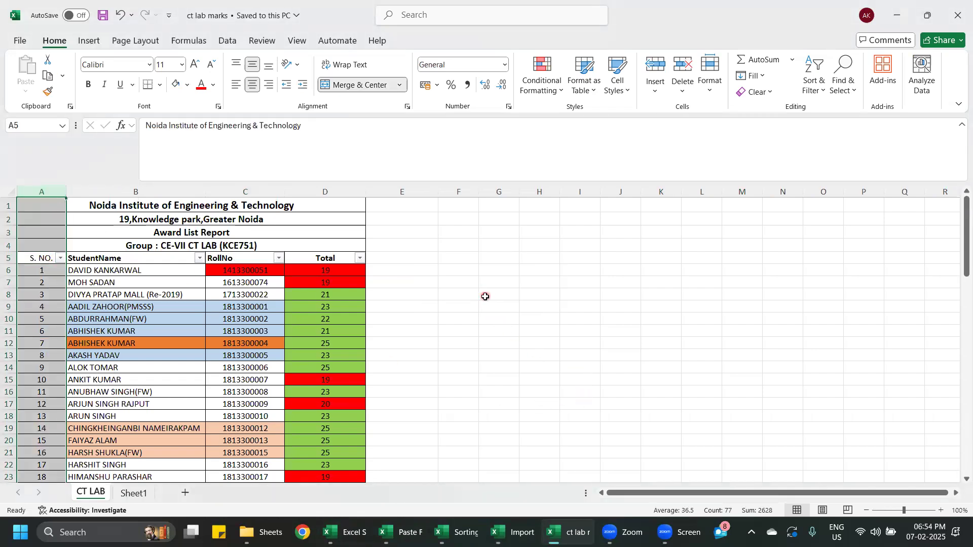
click(488, 316)
click(43, 192)
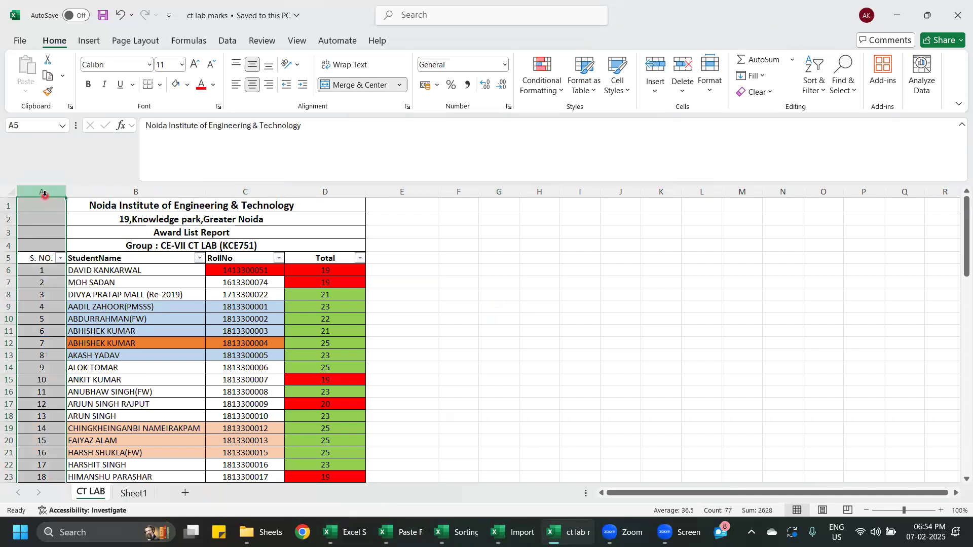
key(Delete)
click(490, 298)
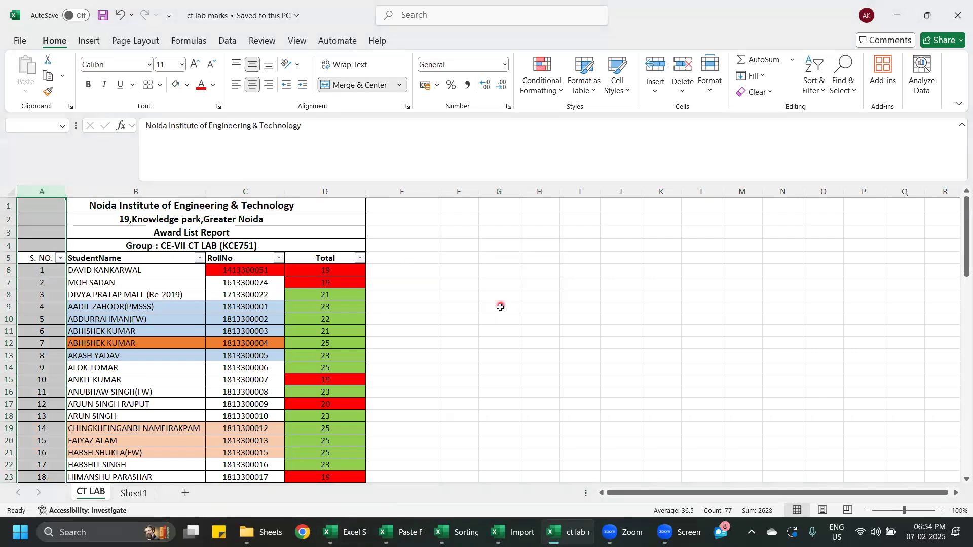
click(485, 315)
- Clear the serial numbers from cells A6 to A77, keeping the S. NO. header
drag(52, 270, 48, 509)
drag(38, 470, 37, 470)
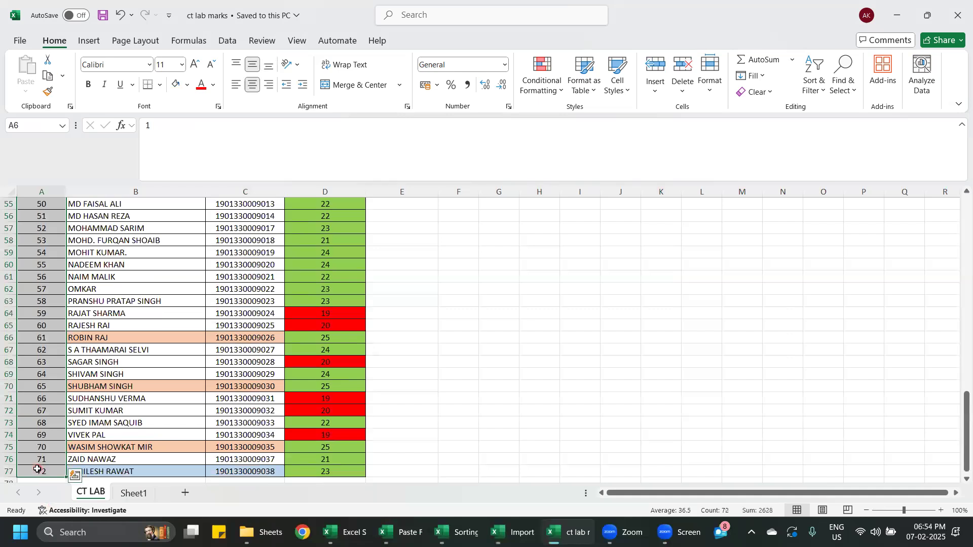
key(Delete)
scroll(37, 460, up, 18)
click(549, 391)
- Count the student names below the list by entering =COUNTA(B6:B77) in B79, and check the formula
scroll(87, 289, down, 12)
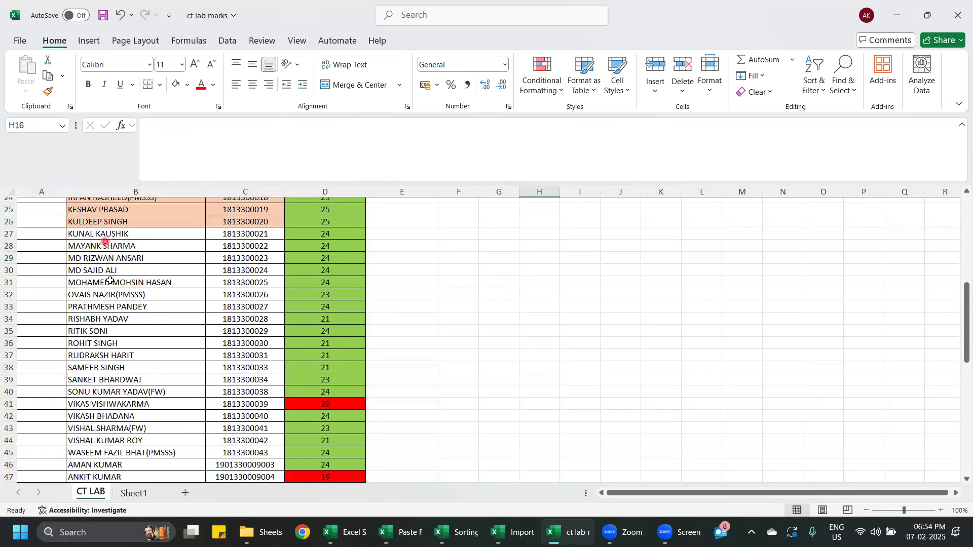
scroll(129, 377, down, 11)
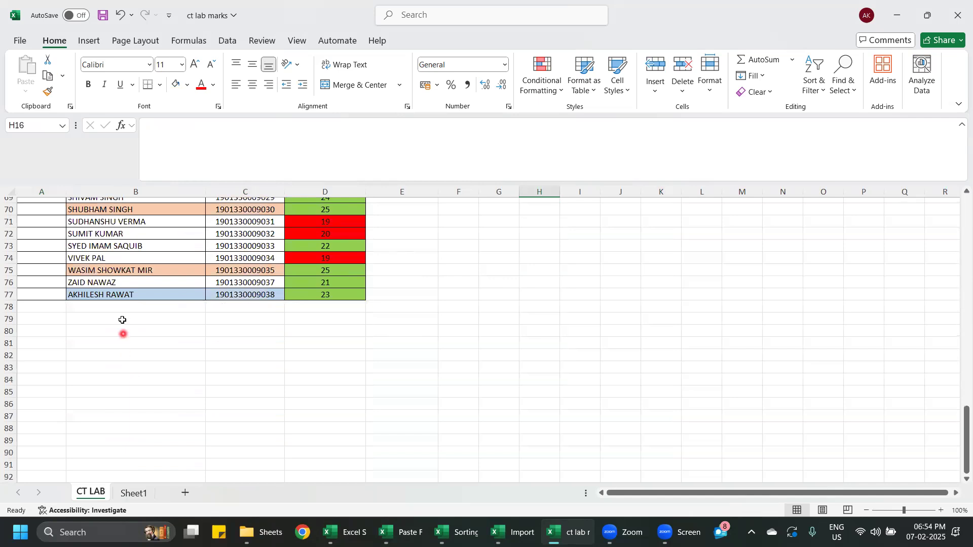
click(113, 320)
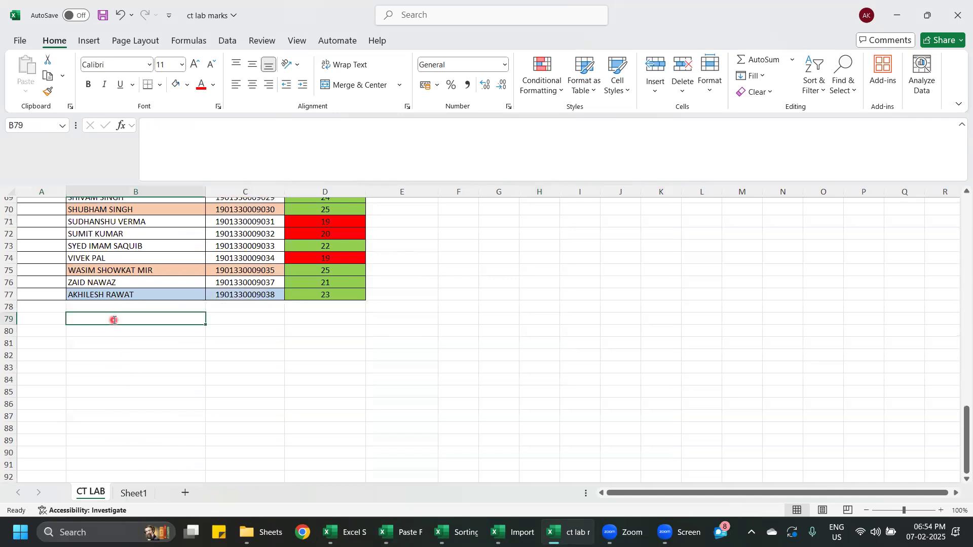
text(COUNT)
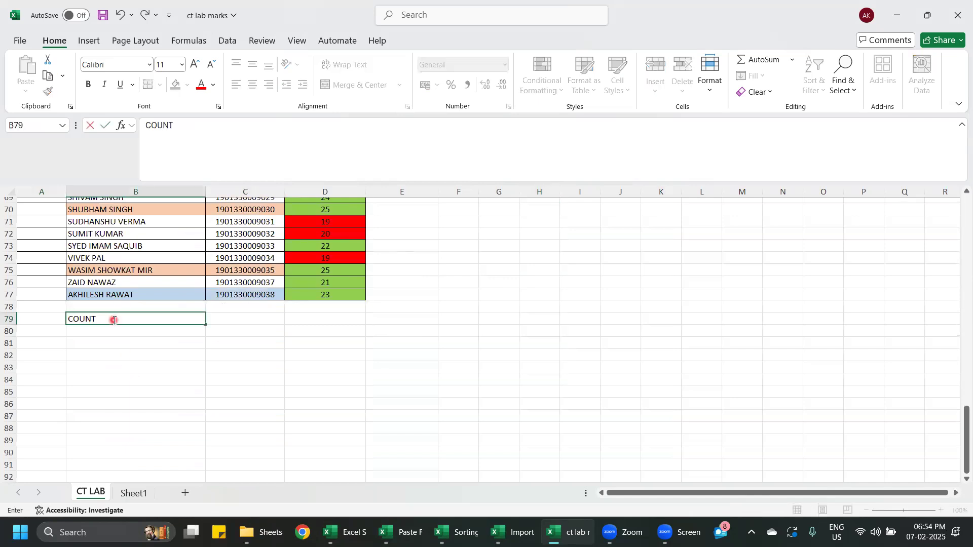
text(=COU)
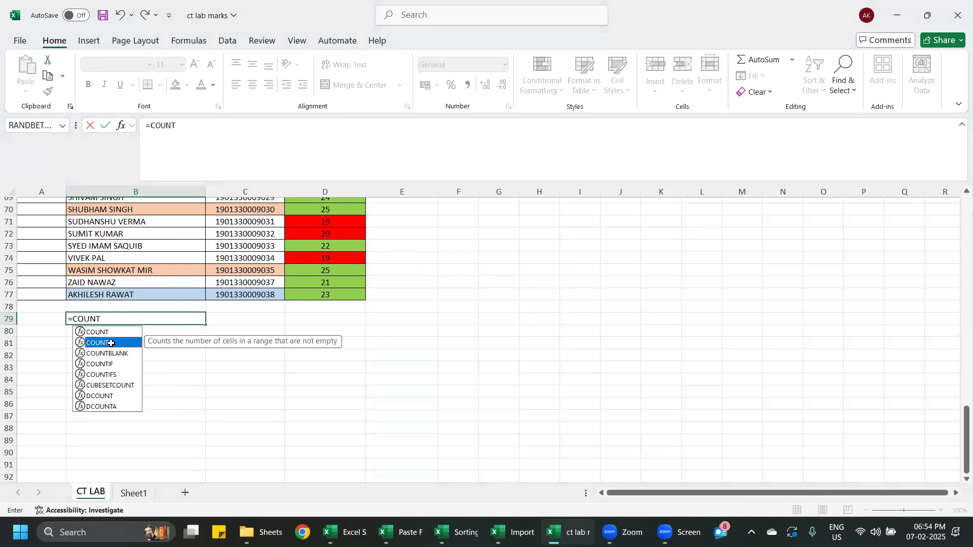
text(NT)
double_click(111, 343)
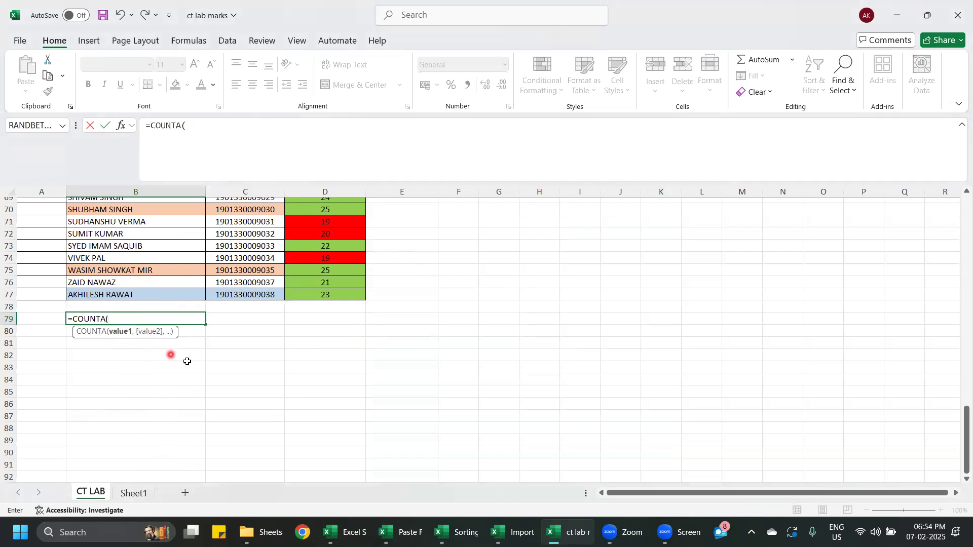
scroll(223, 386, up, 20)
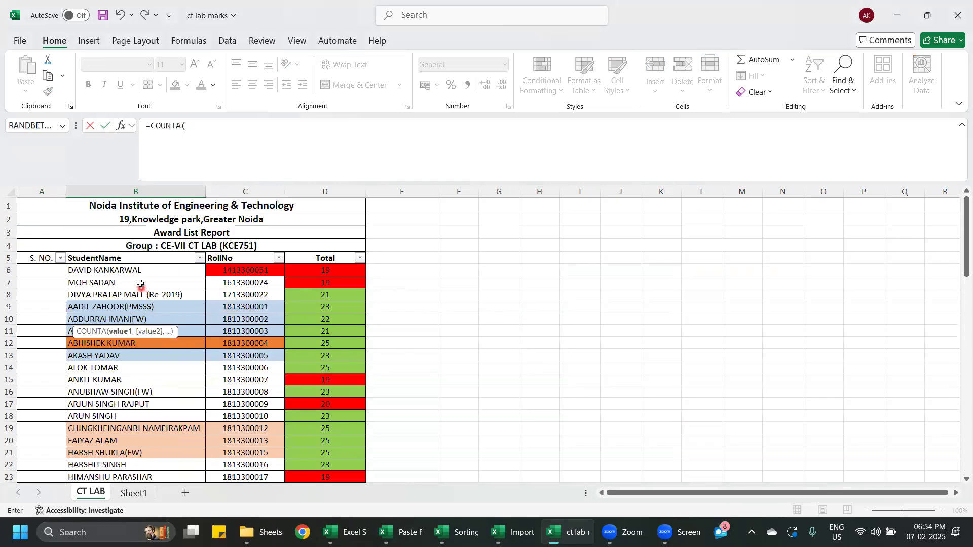
drag(137, 272, 139, 437)
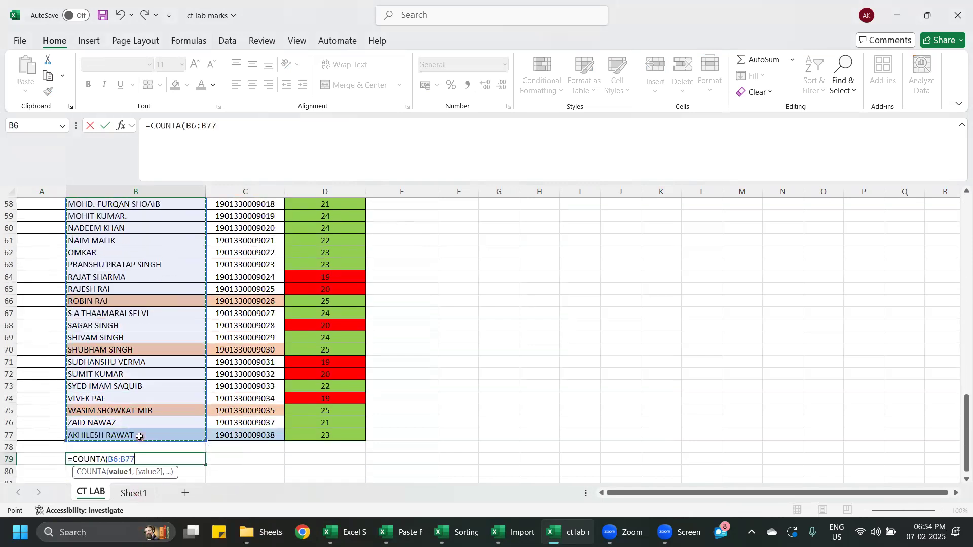
text())
key(Return)
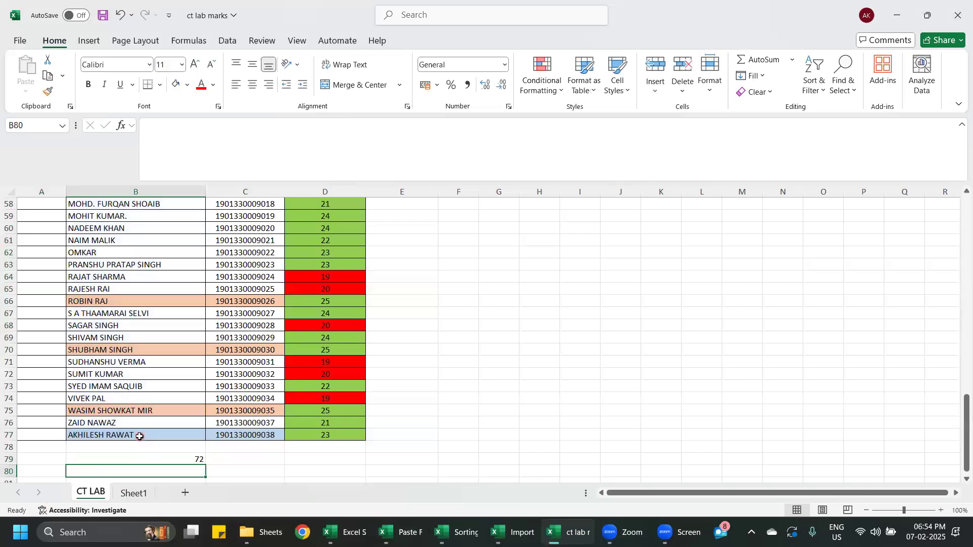
click(155, 462)
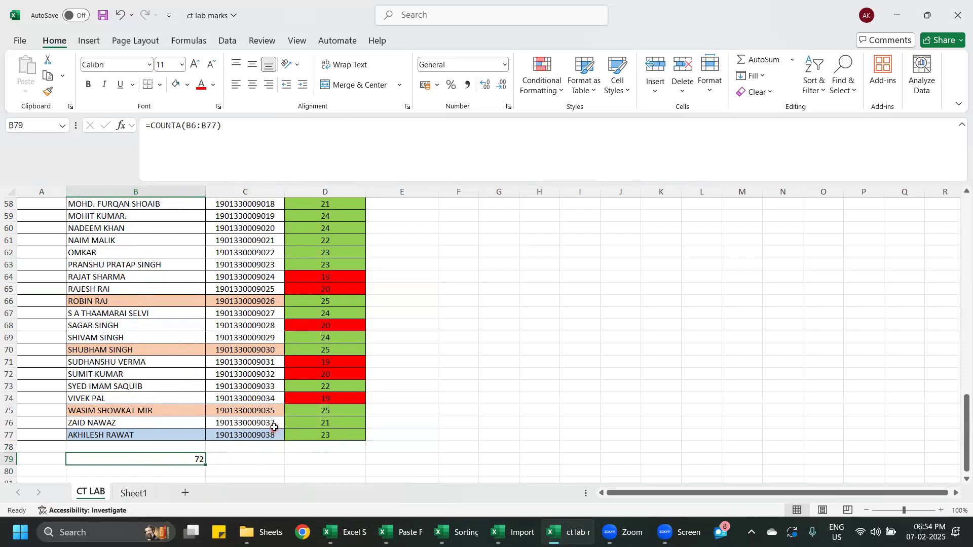
- Check the counts of part of the student names by selecting B37:B54 and B37:B52
scroll(166, 378, up, 8)
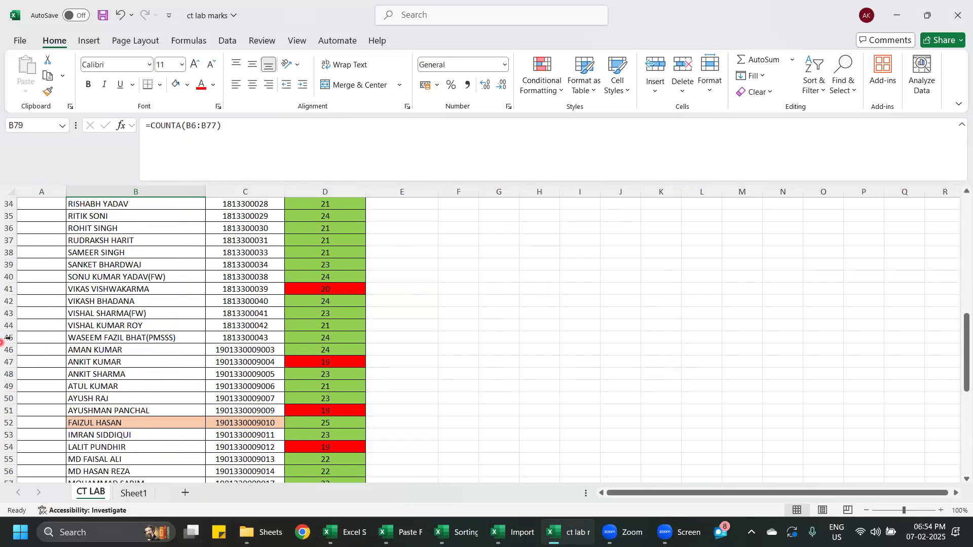
drag(125, 240, 134, 445)
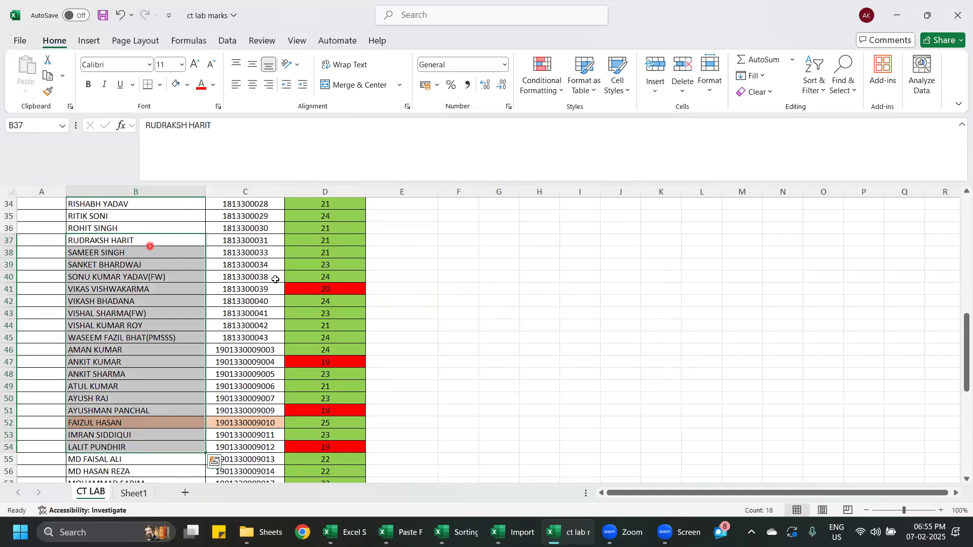
click(507, 325)
drag(127, 240, 137, 425)
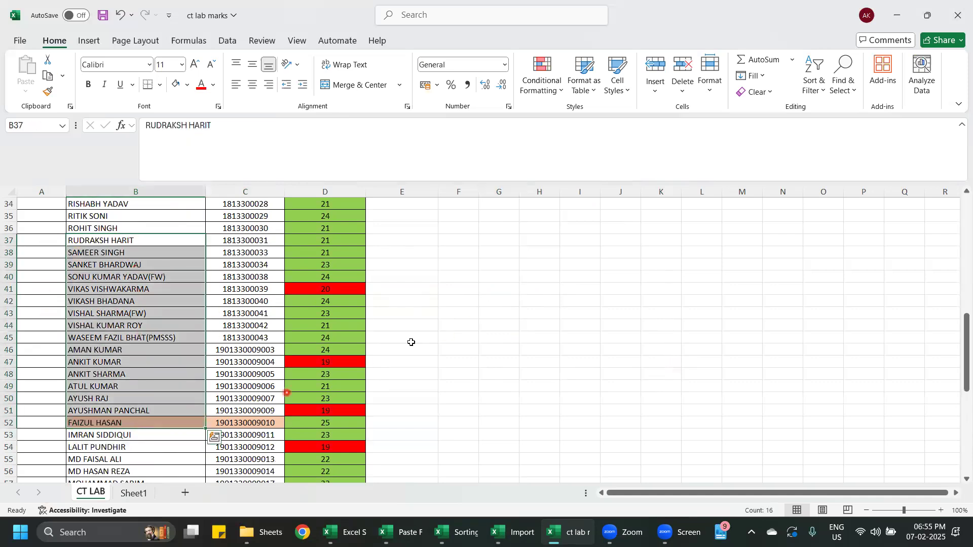
click(455, 307)
- Count the first six student names by entering =COUNTA(B6:B11) in F9, and check the formula
key(ctrl+Home)
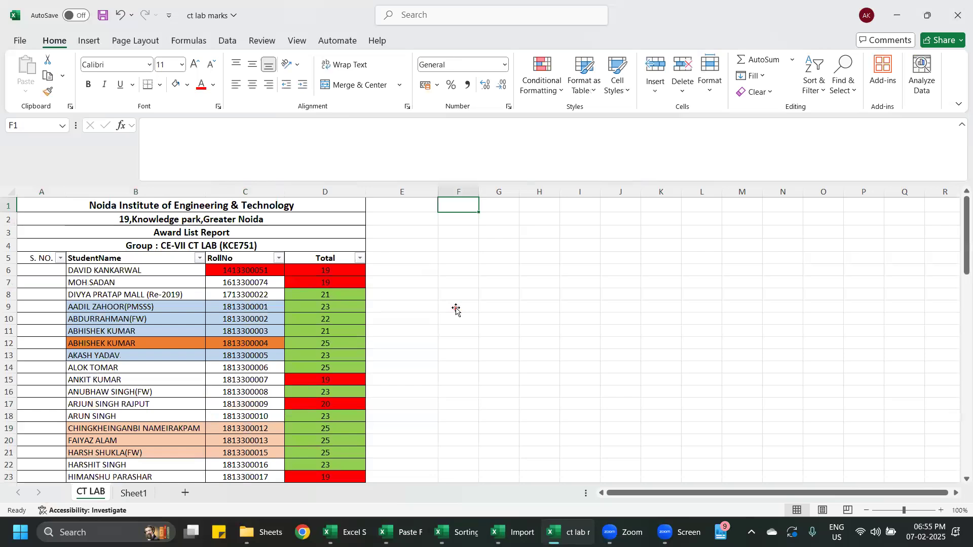
click(454, 310)
text(=)
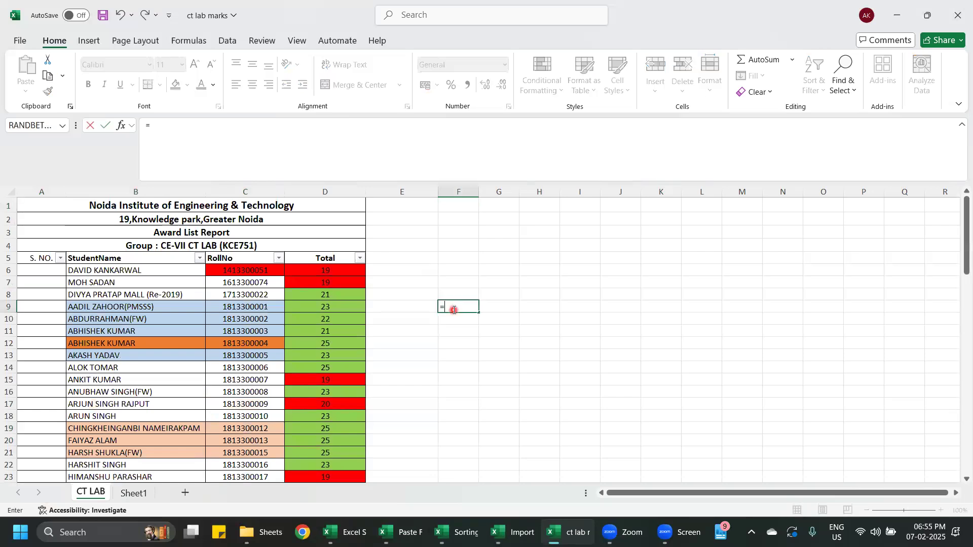
text(COUNT)
double_click(478, 330)
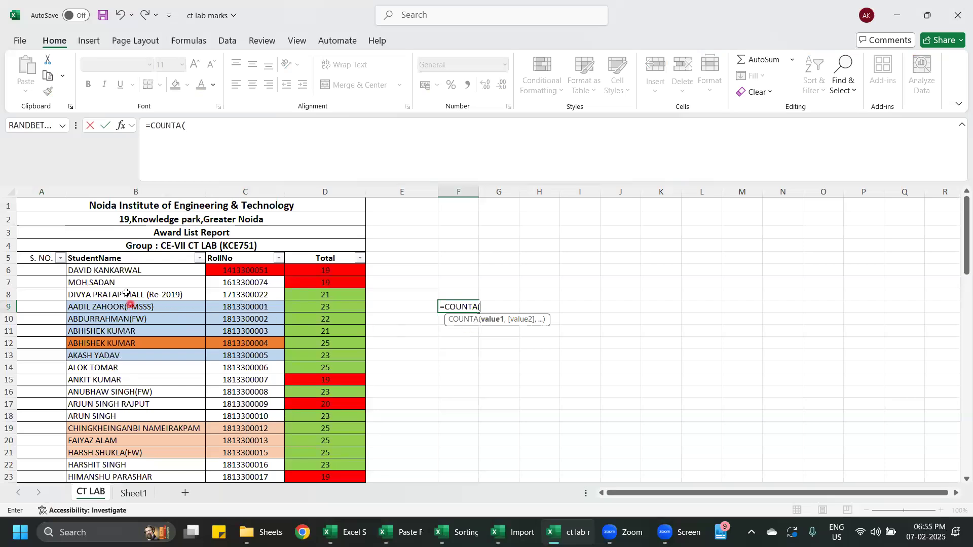
drag(117, 269, 117, 327)
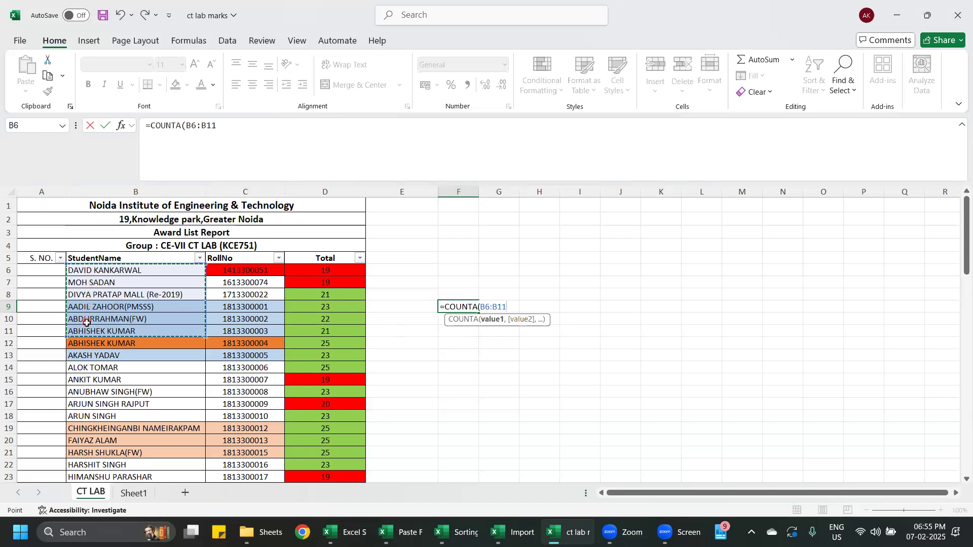
key(Return)
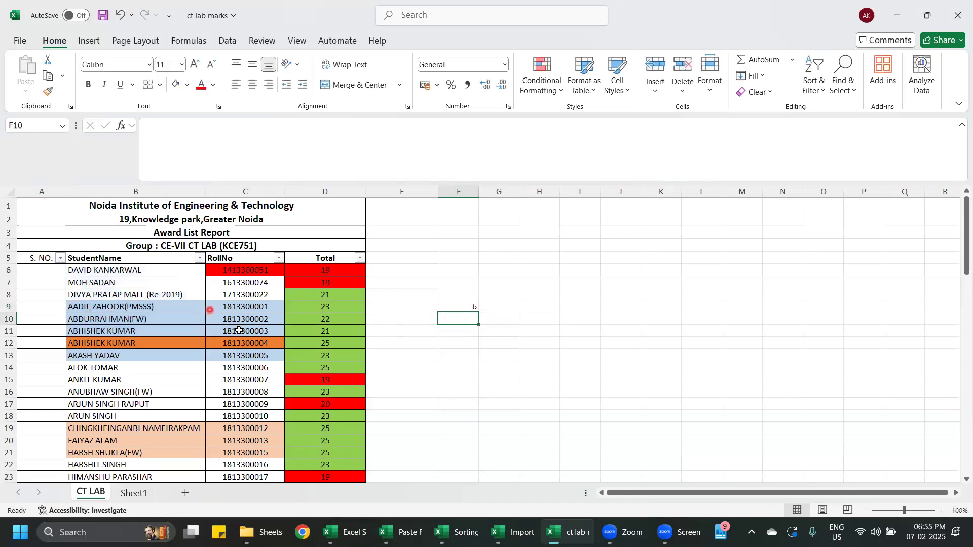
click(456, 306)
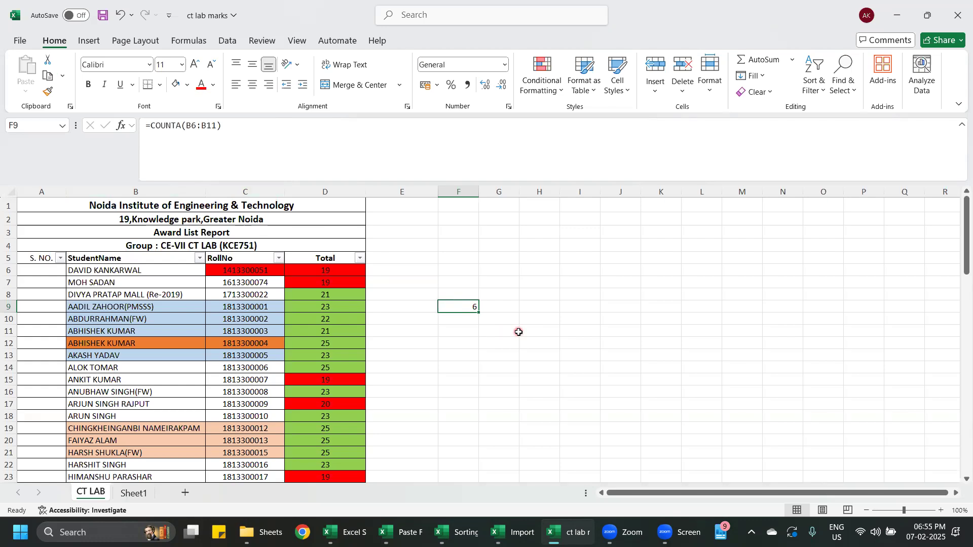
click(44, 277)
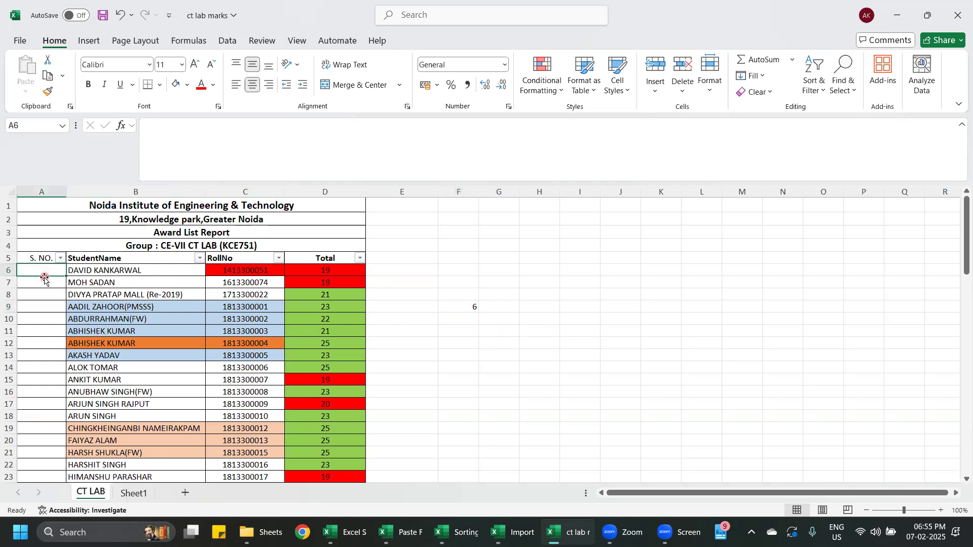
click(586, 366)
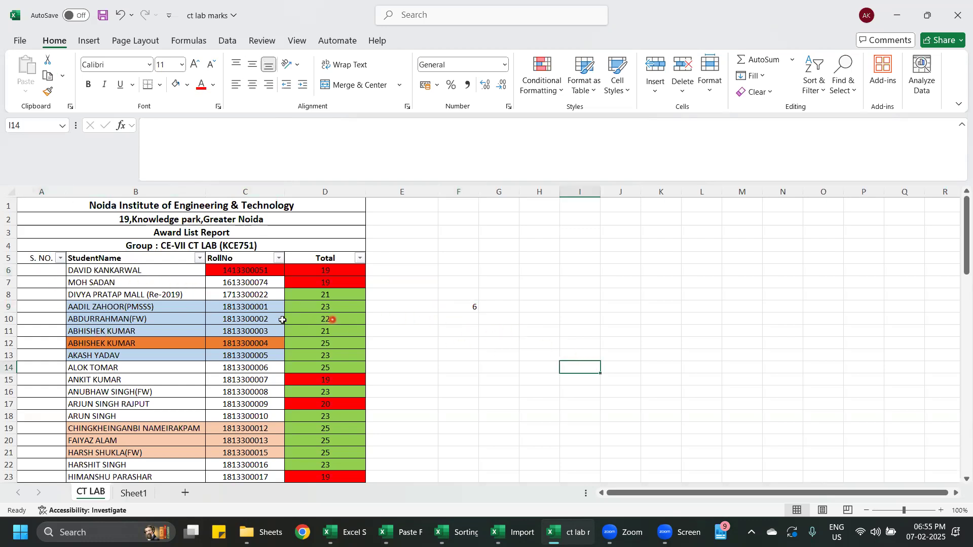
scroll(282, 319, down, 5)
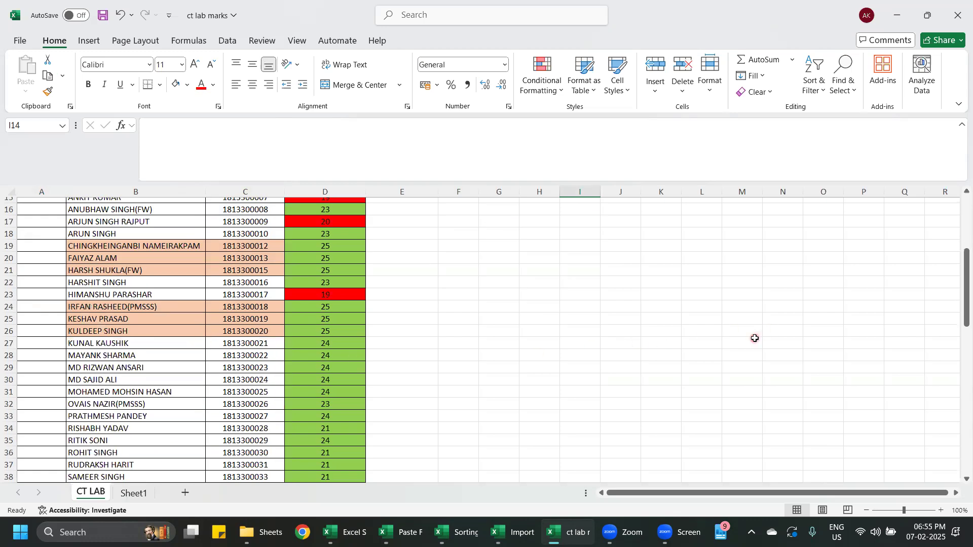
scroll(755, 338, up, 5)
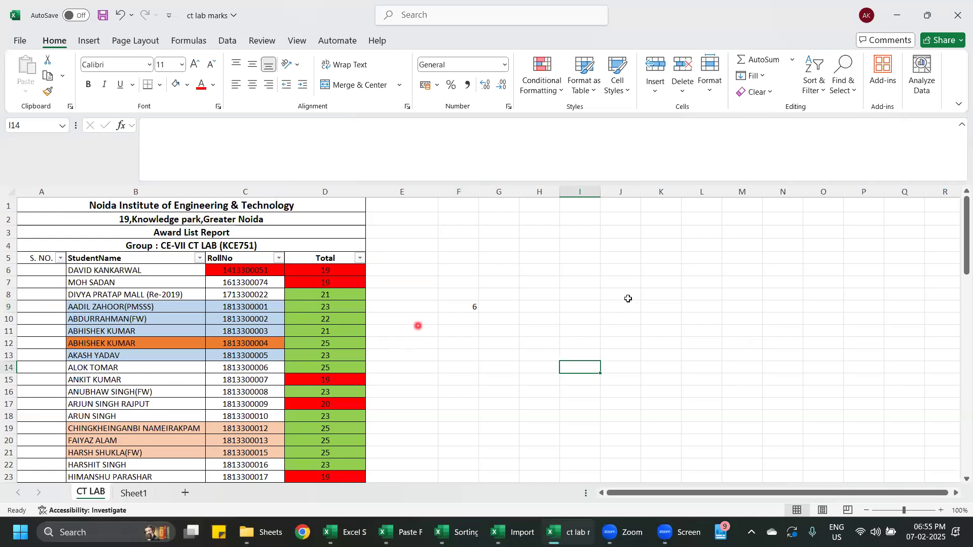
- Delete the COUNTA formula from cell F9 beside the student list
click(468, 309)
key(Delete)
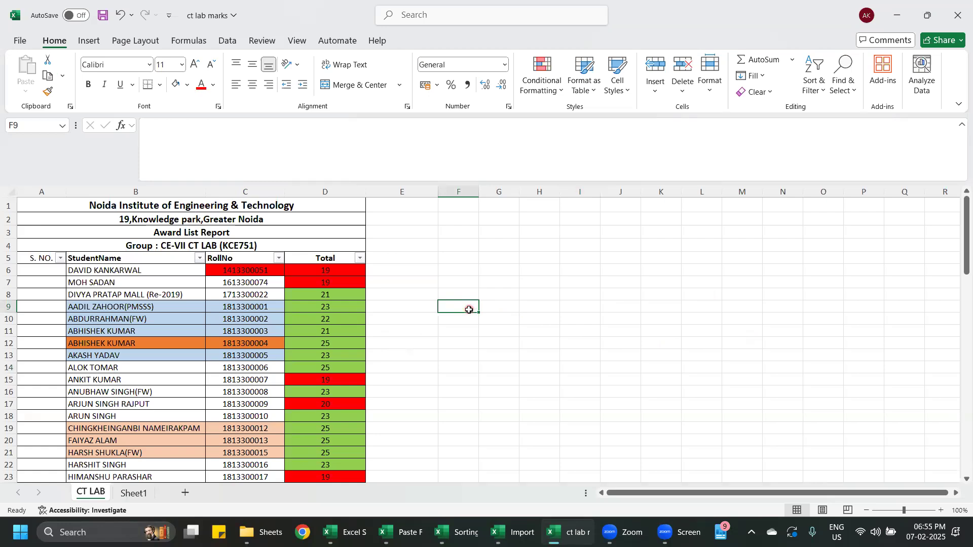
click(597, 328)
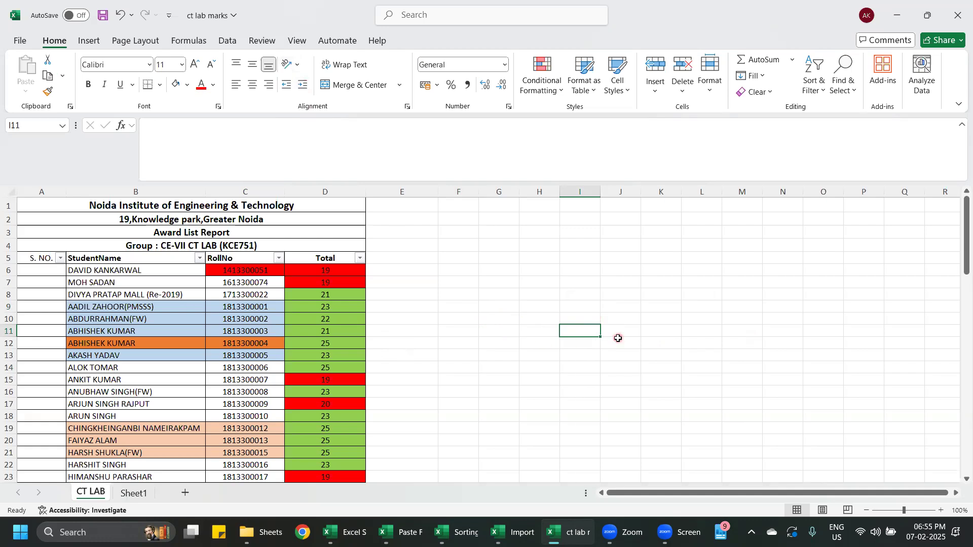
scroll(619, 336, down, 1)
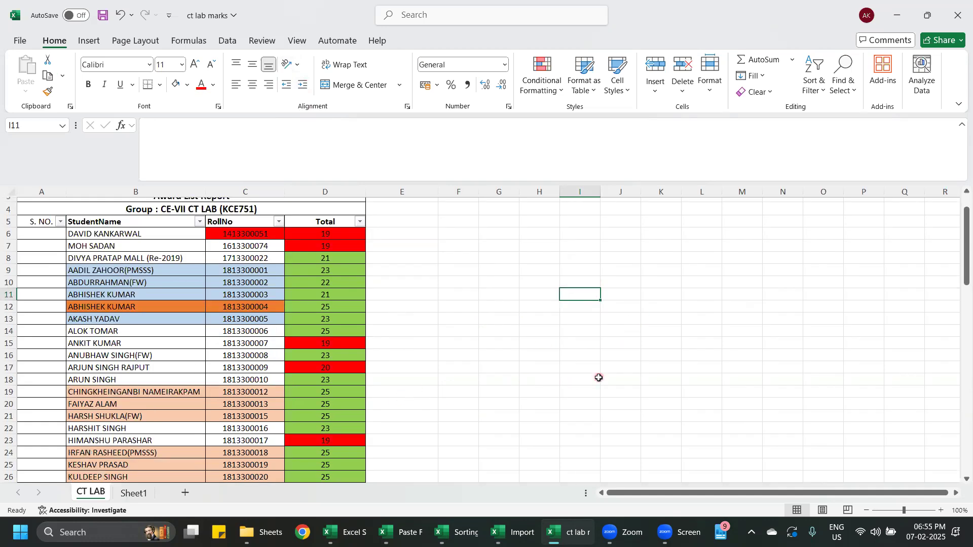